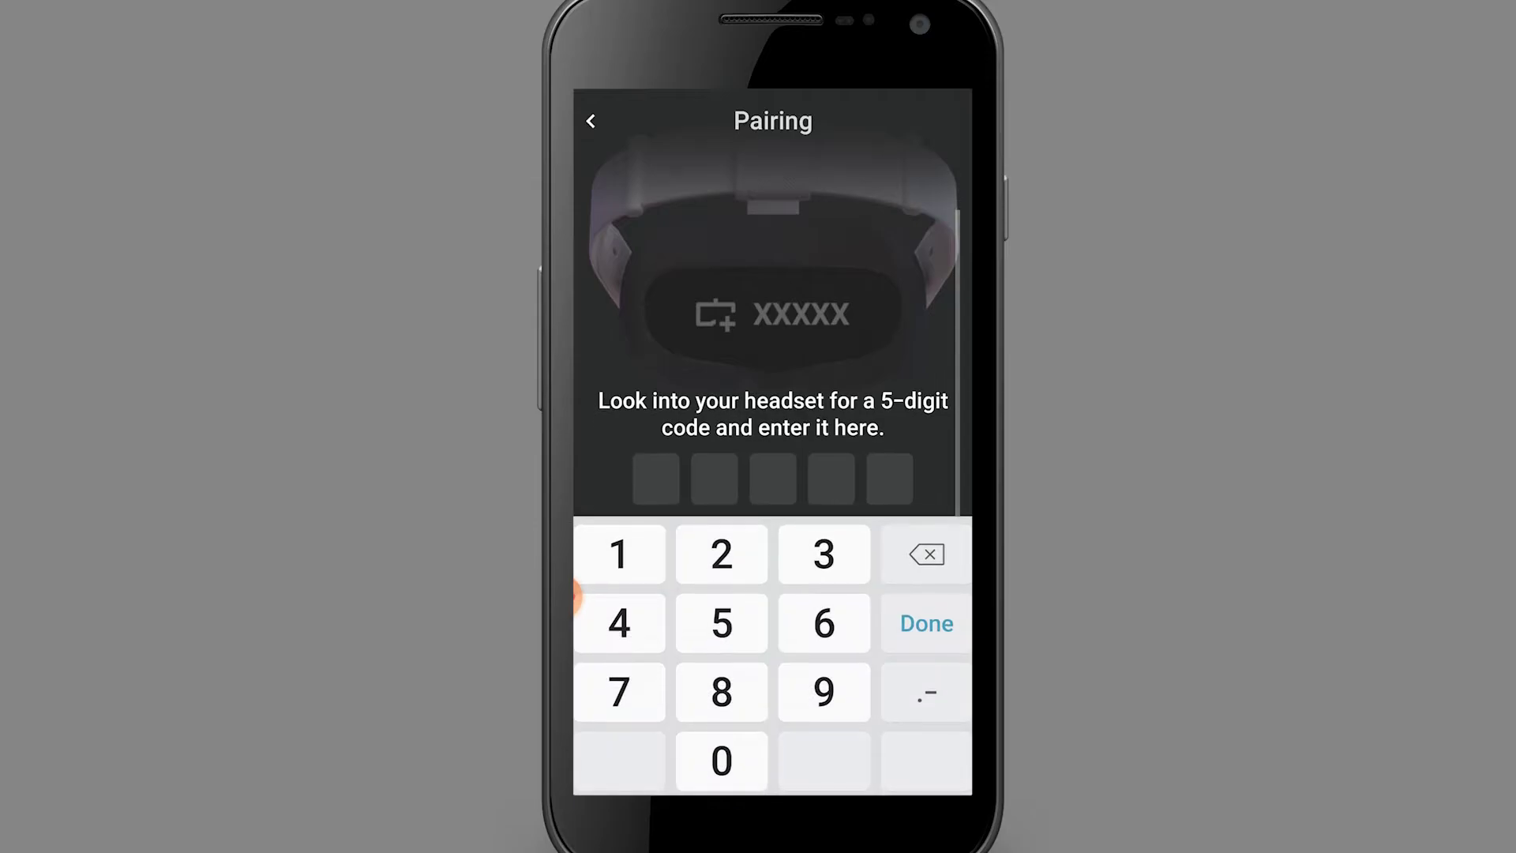
Enter the headset's pairing code on the app keypad to pair the Quest 2.
left_click(721, 628)
left_click(619, 693)
left_click(619, 693)
left_click(576, 598)
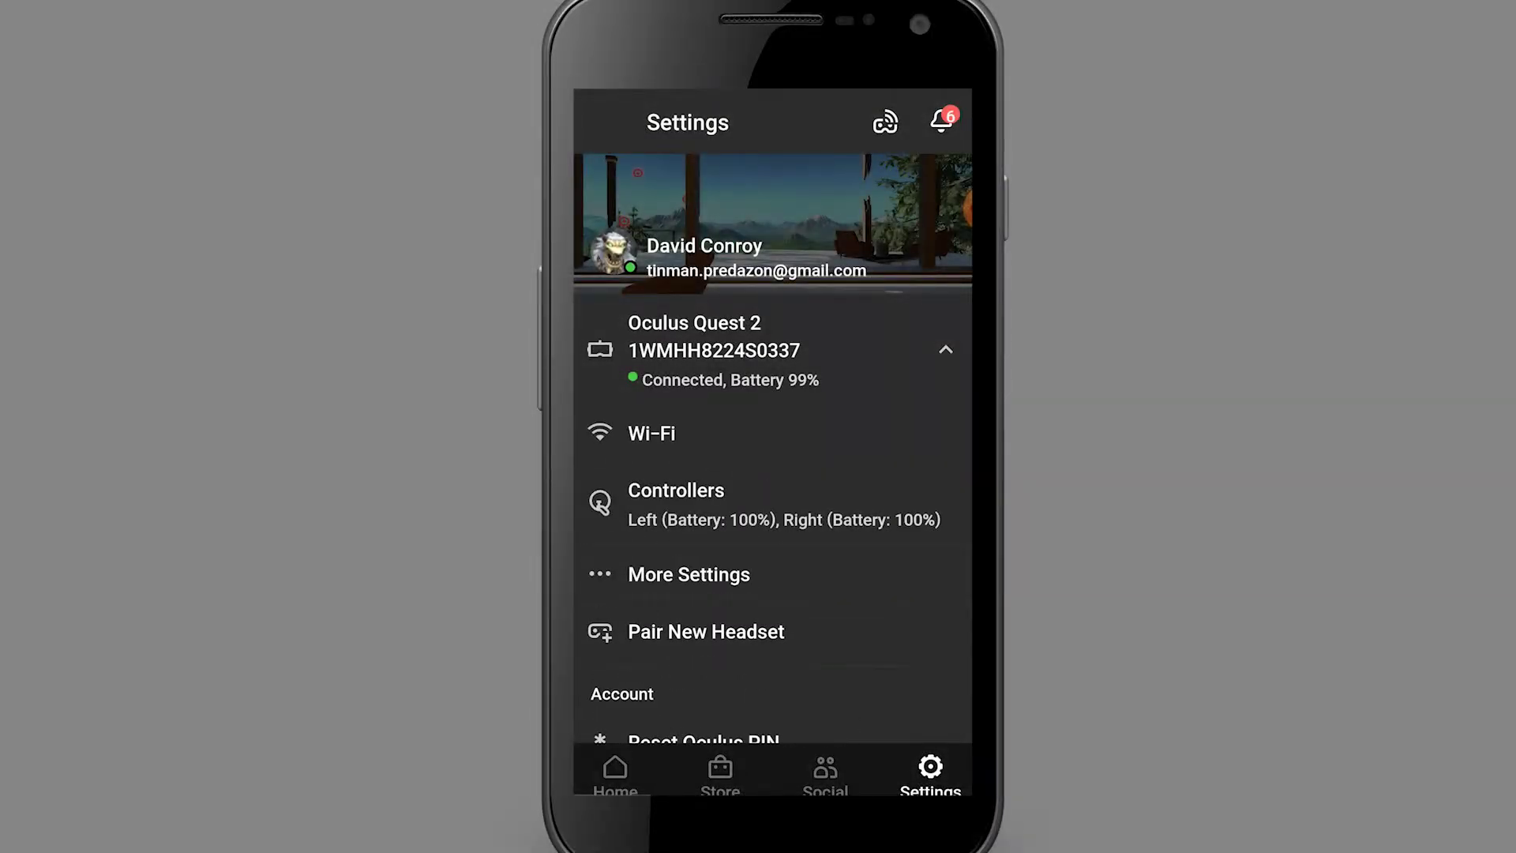
Turn on Developer Mode under the Quest 2's More Settings > Developer Settings.
left_click(689, 574)
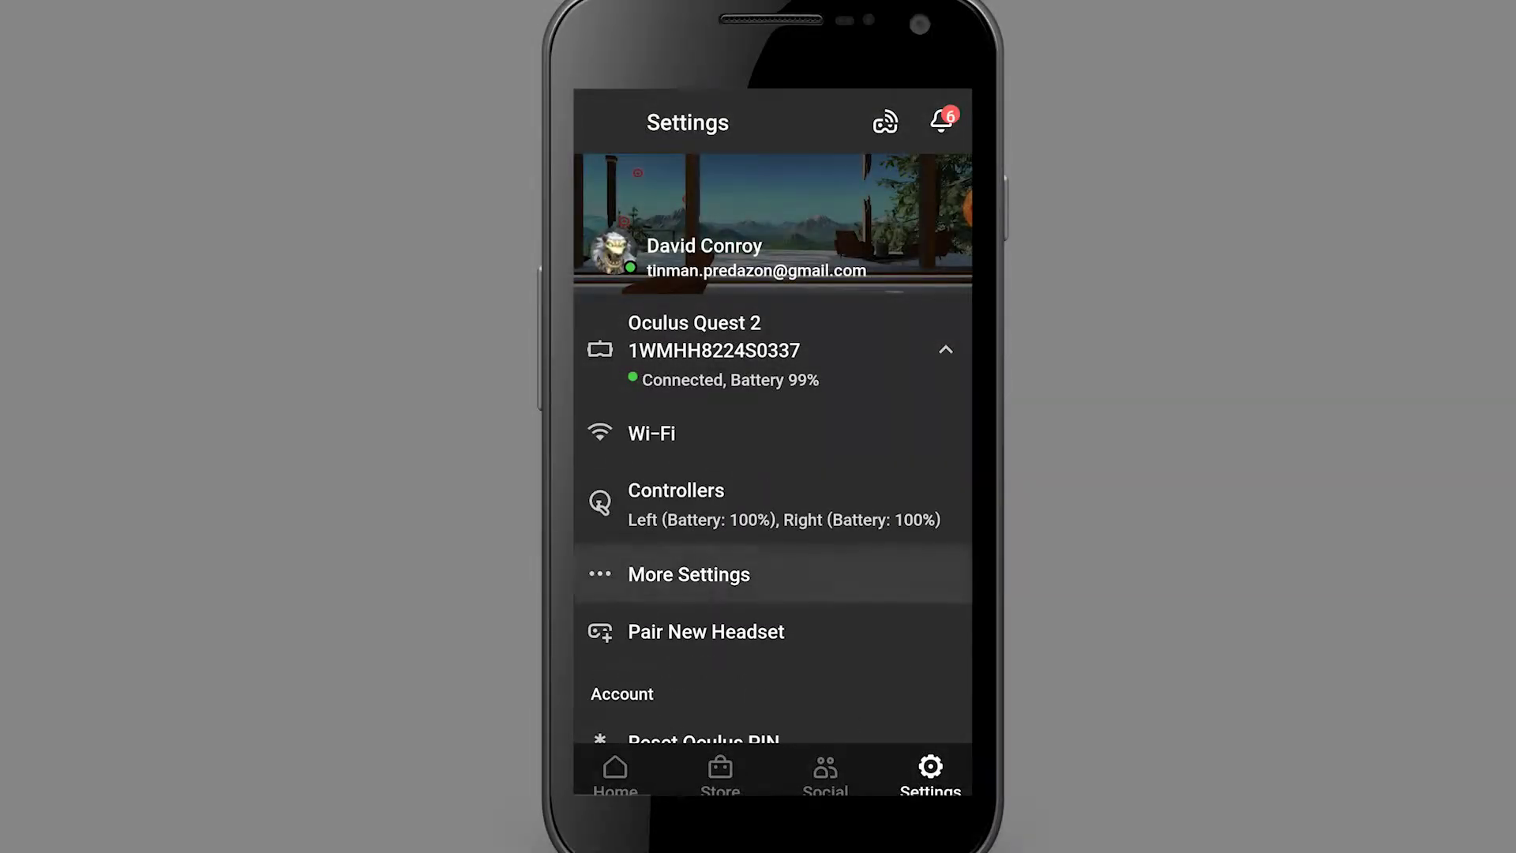
left_click(631, 297)
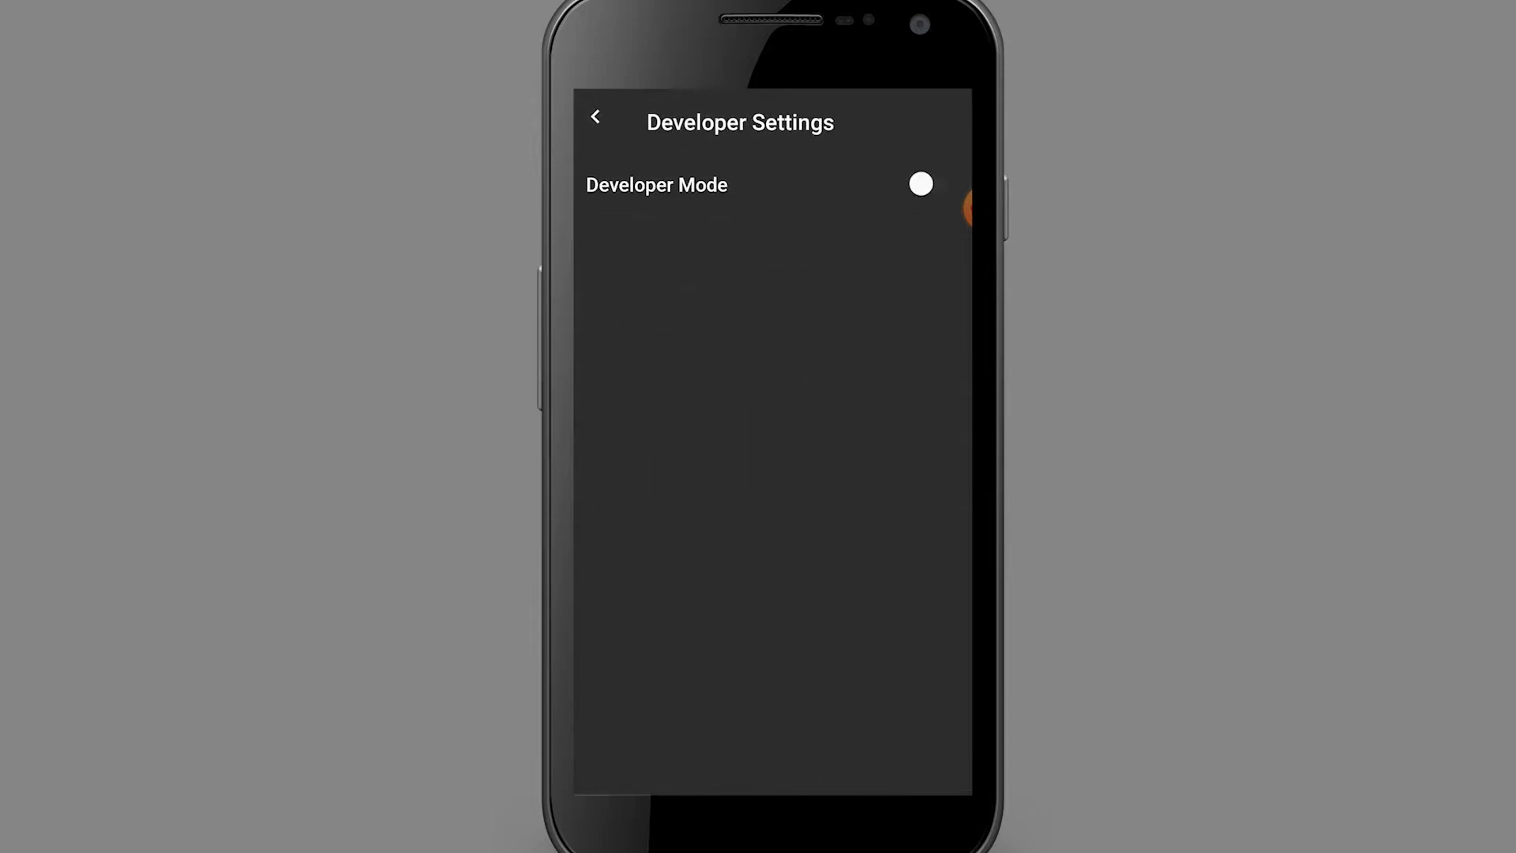
left_click(937, 184)
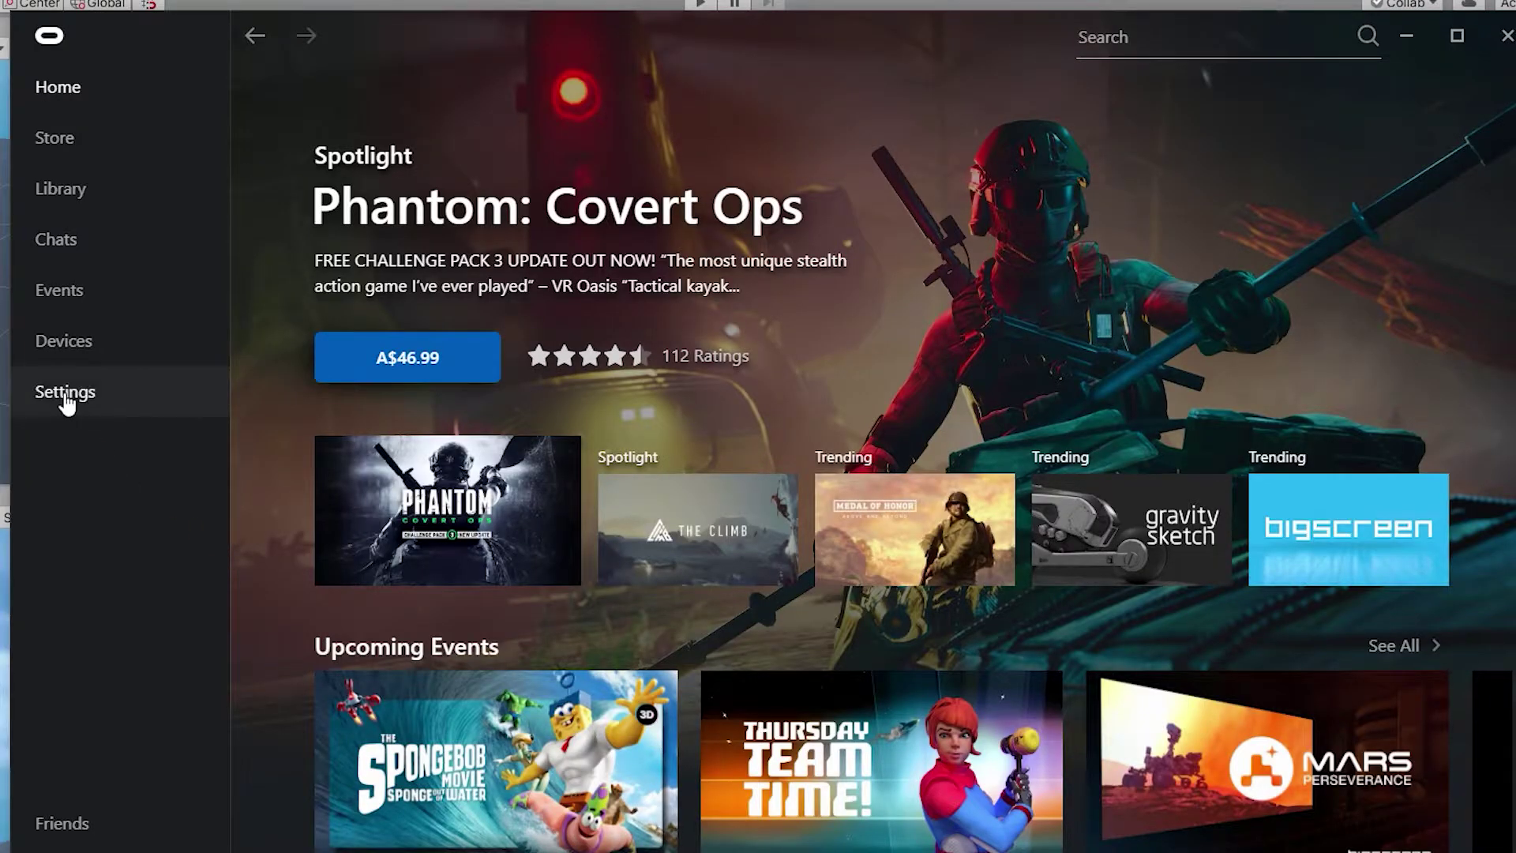
Enable Unknown Sources in the Oculus PC app's General settings.
left_click(65, 395)
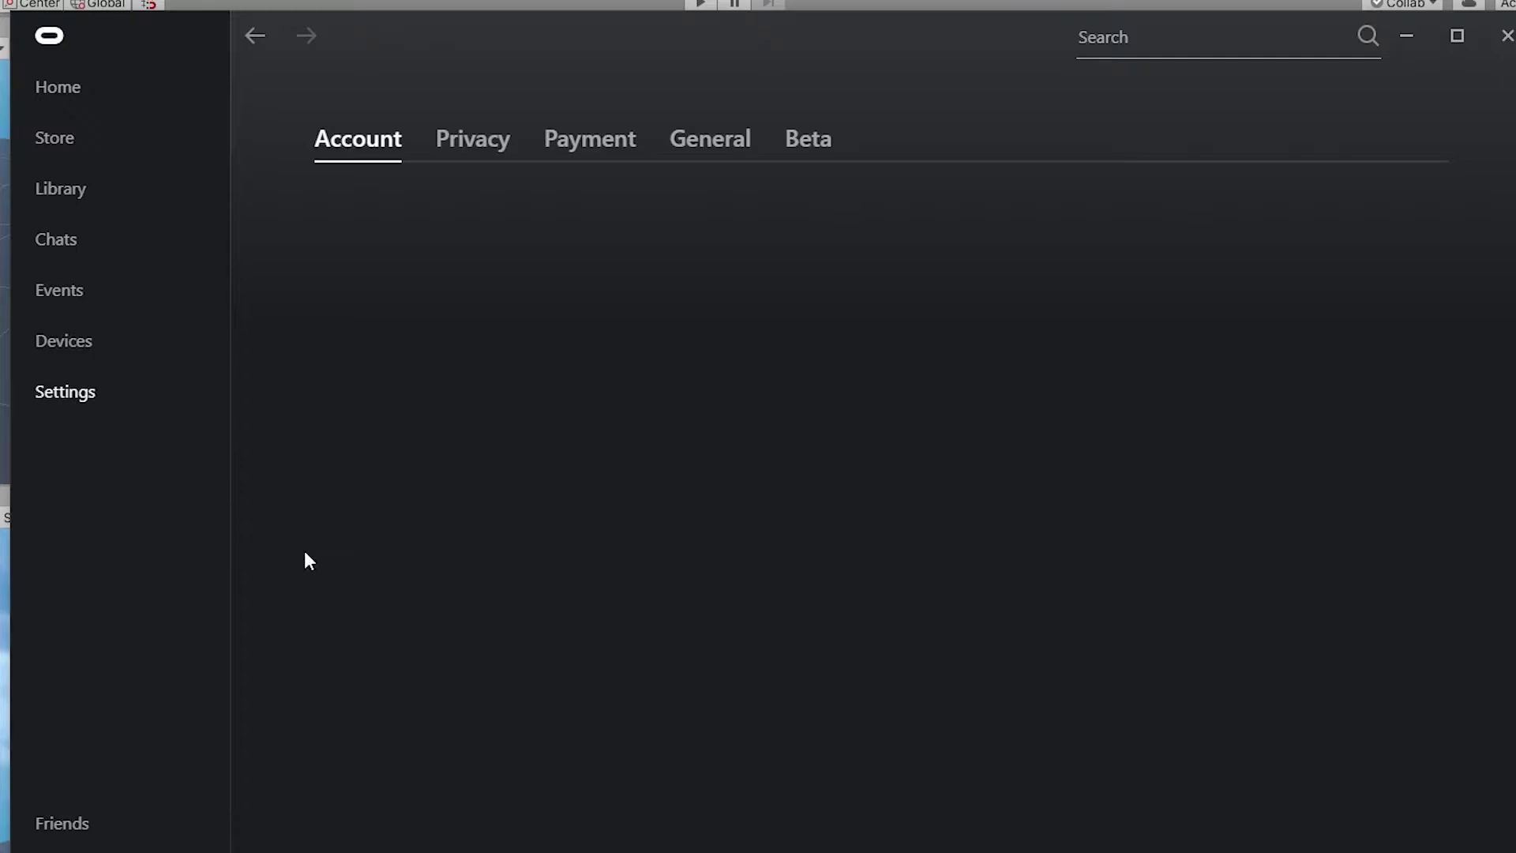
left_click(710, 146)
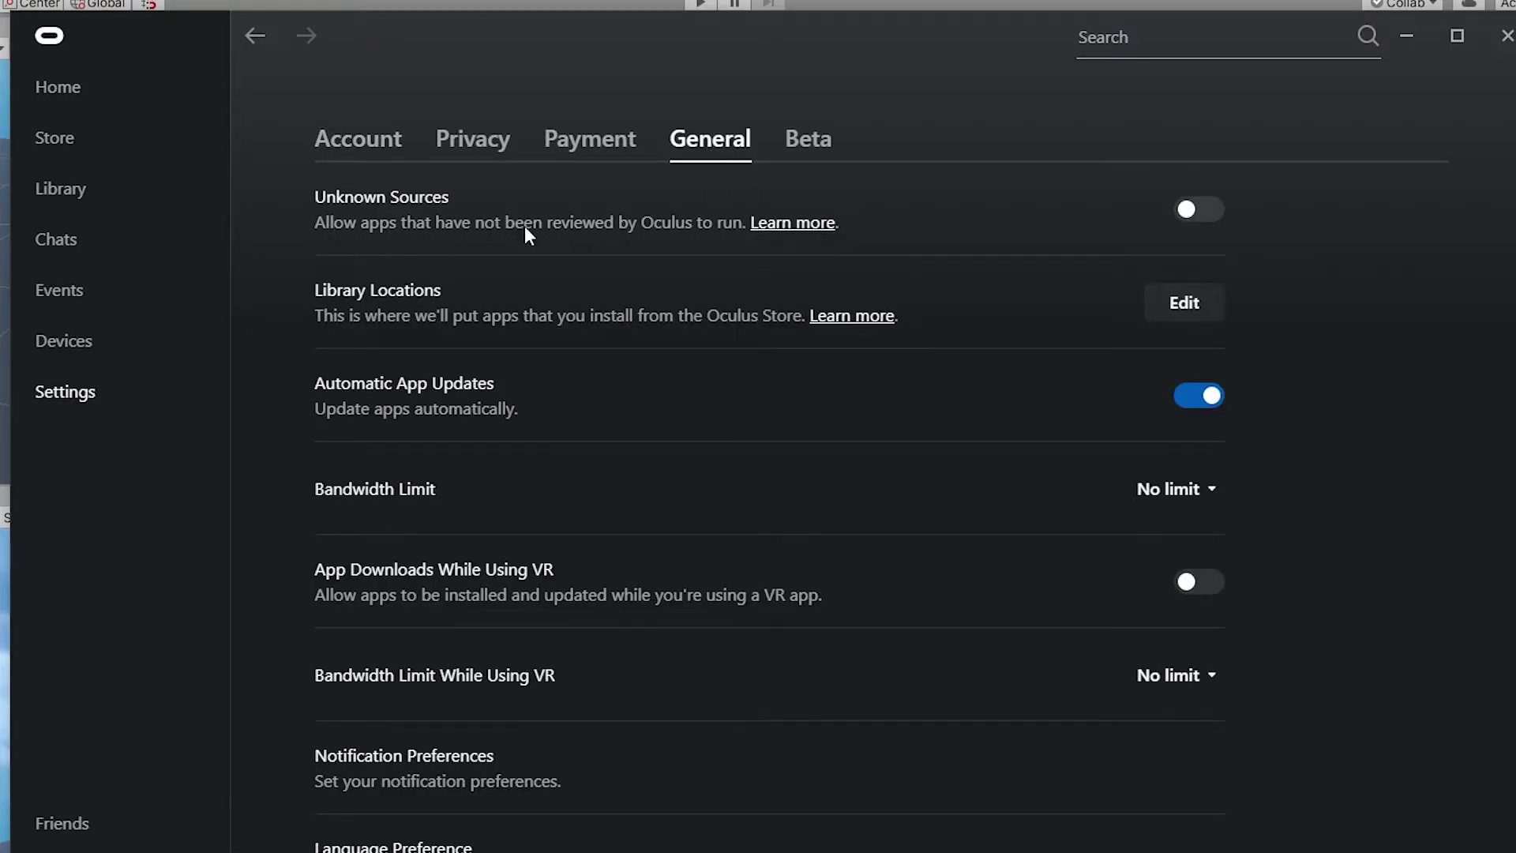
left_click(1198, 210)
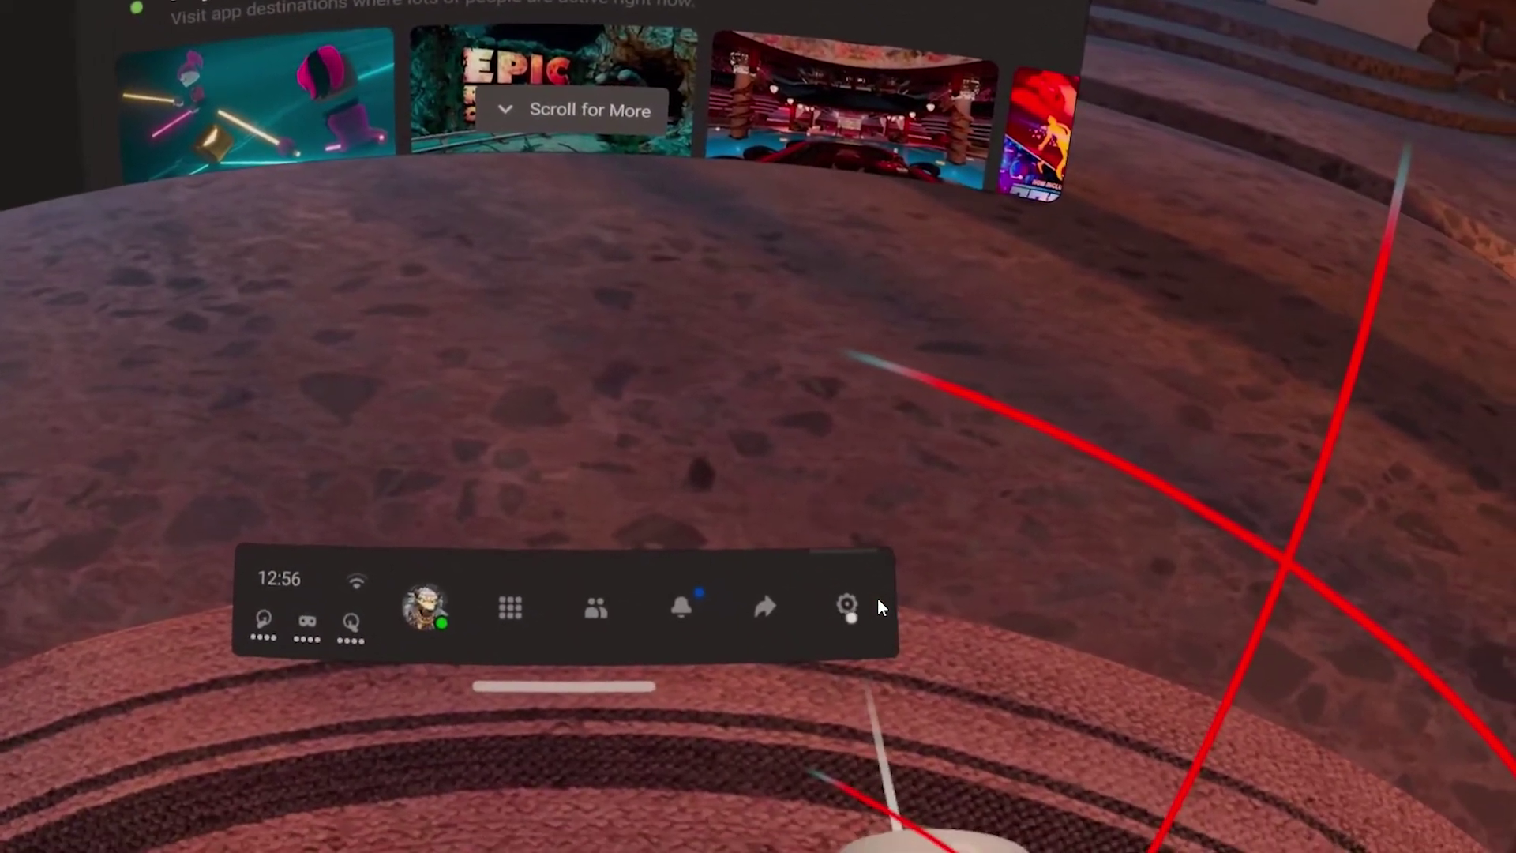
Start Oculus Link from the headset's Quick Settings panel.
left_click(848, 610)
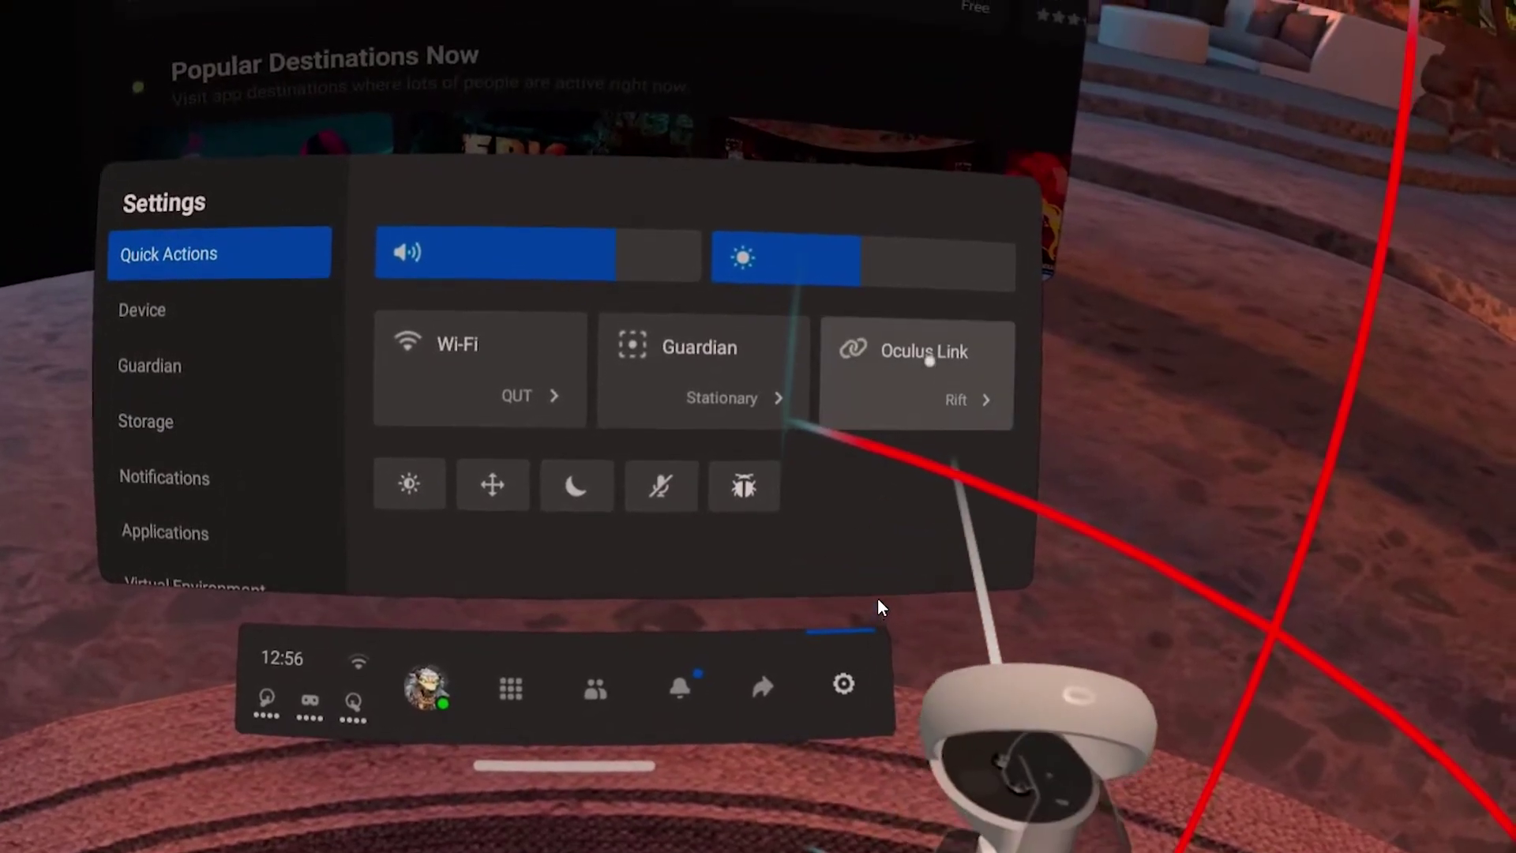
left_click(929, 360)
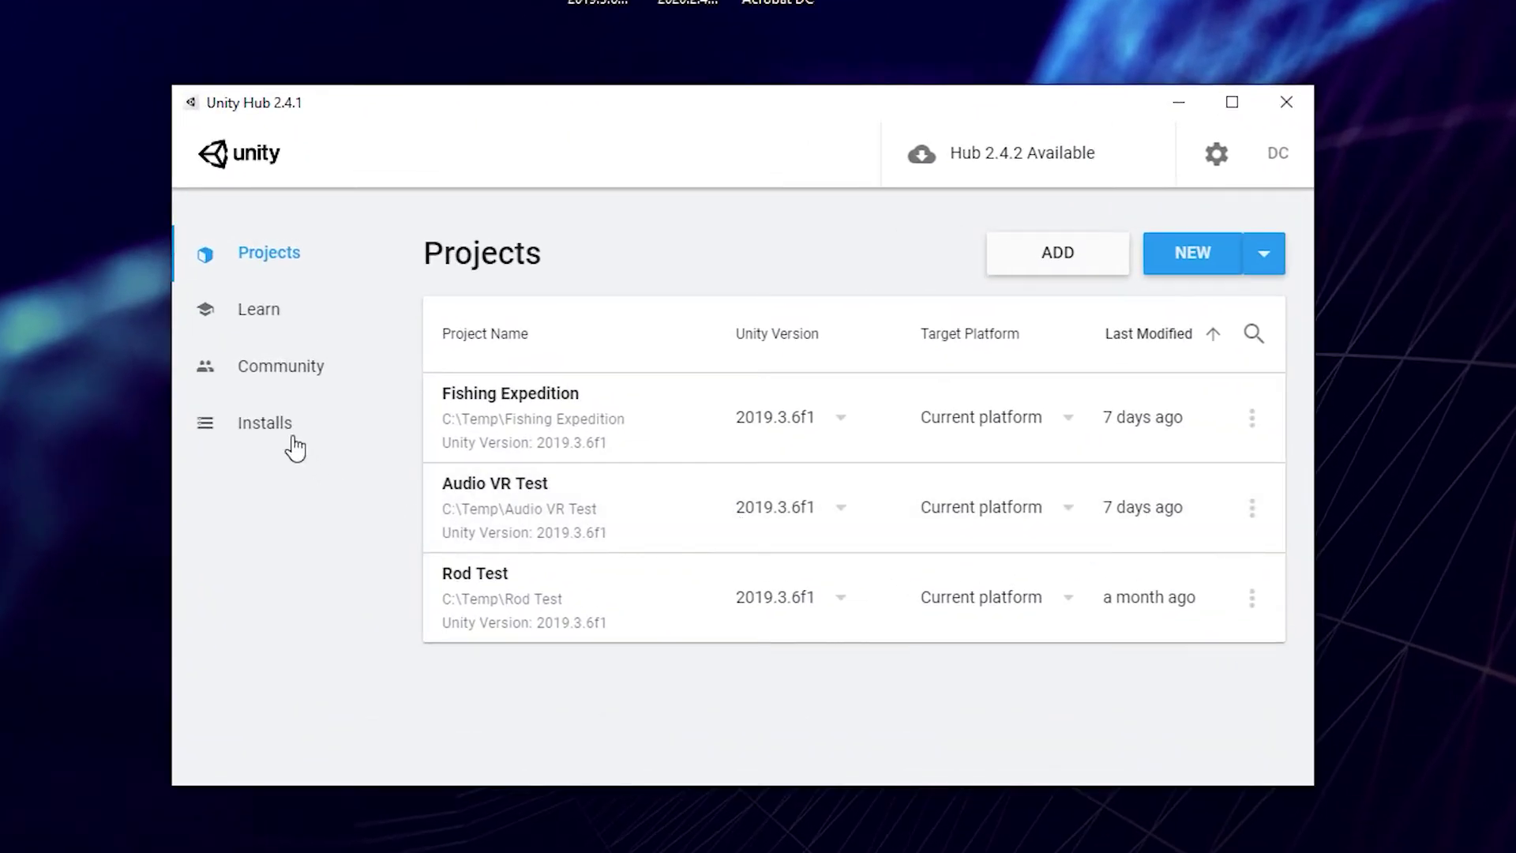
Verify 2019.3.6f1 has Android Build Support, SDK & NDK Tools and OpenJDK, then return to Projects.
left_click(300, 363)
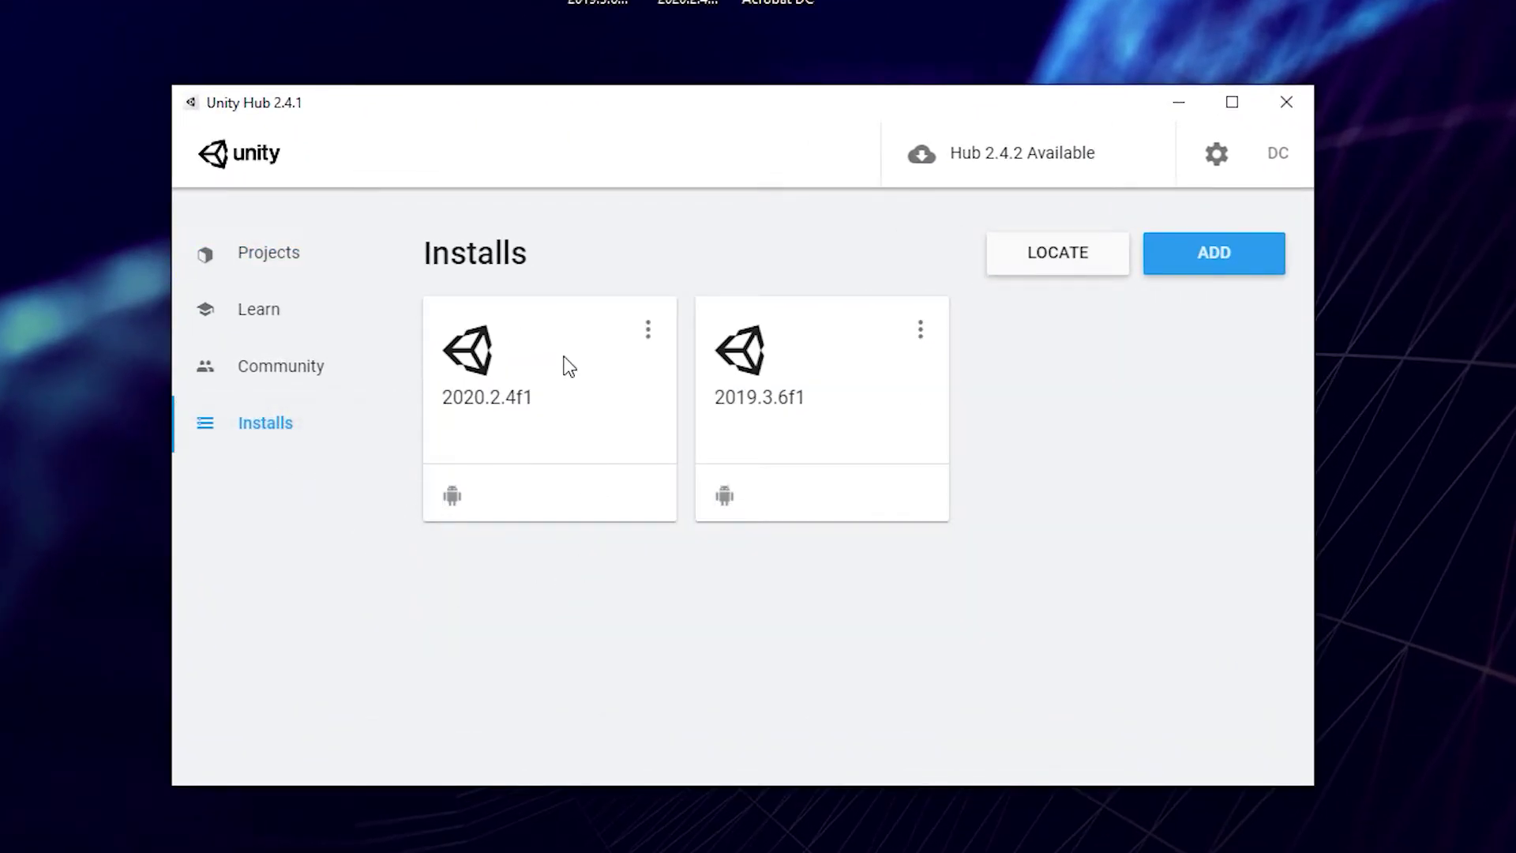
left_click(921, 330)
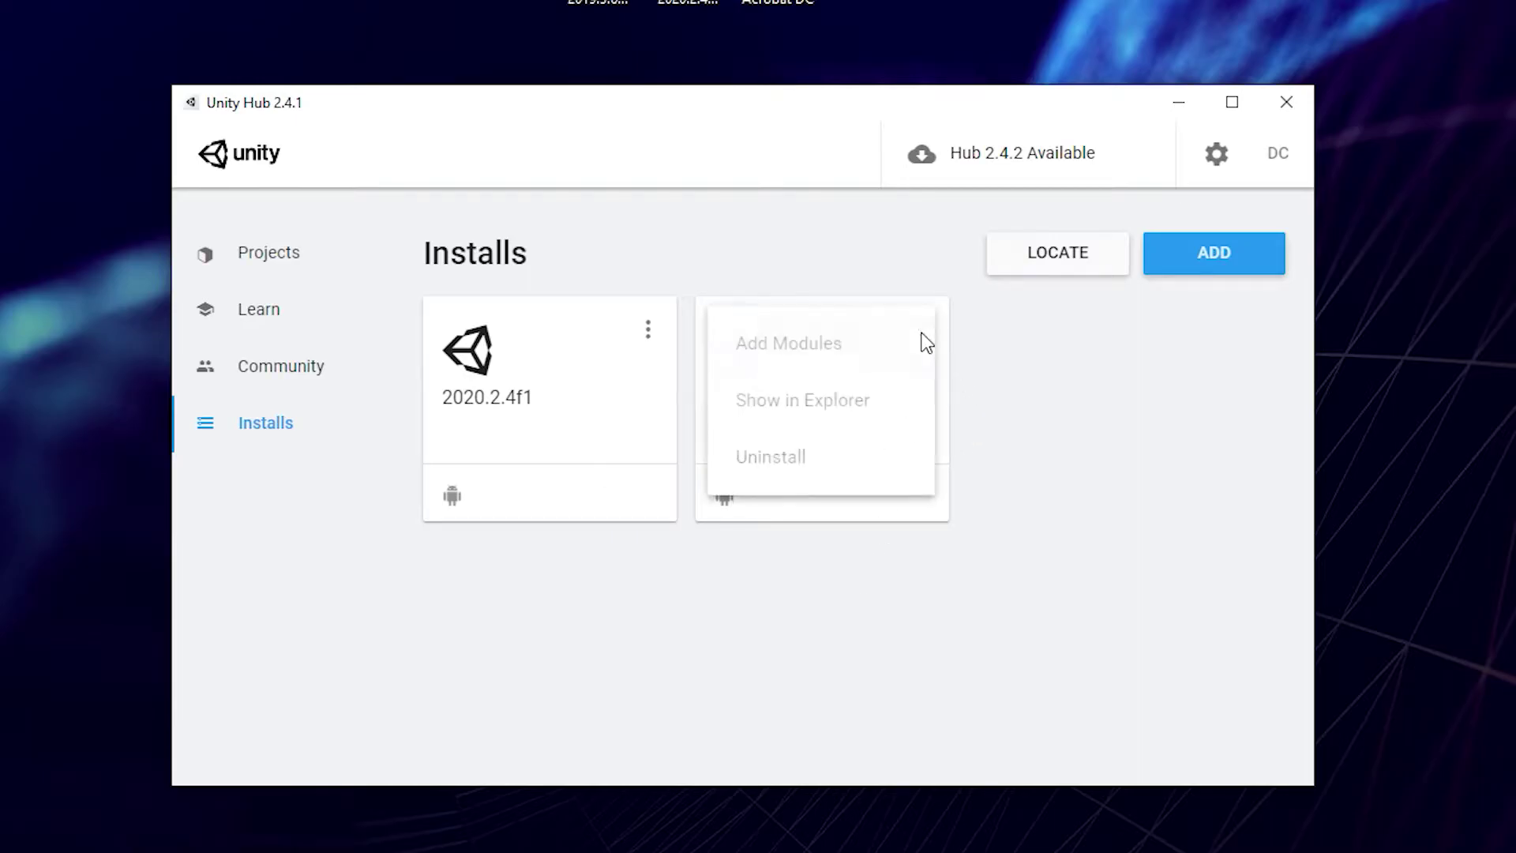
left_click(840, 346)
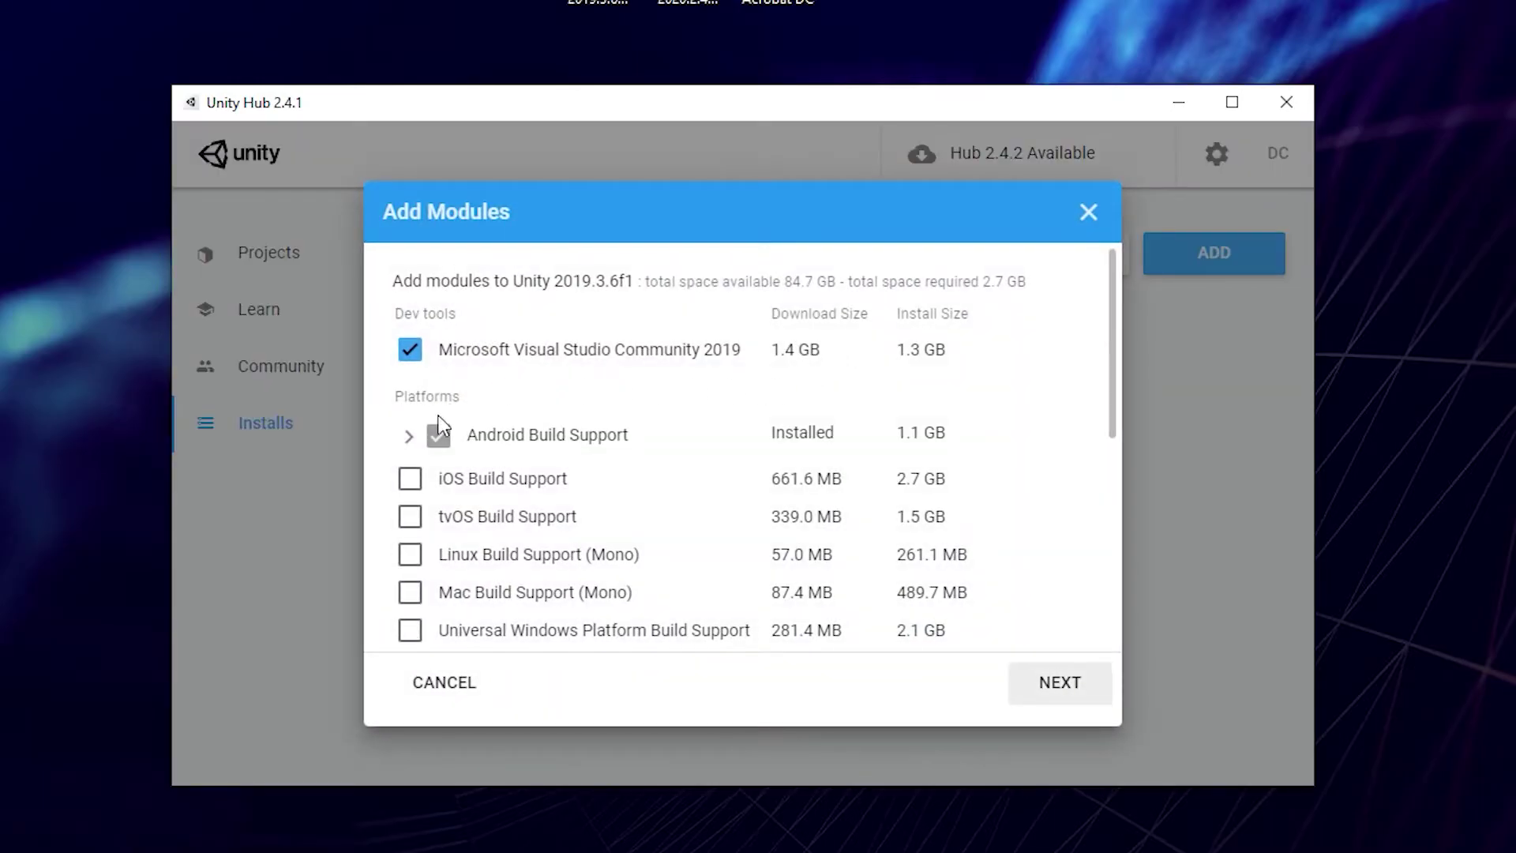
left_click(408, 436)
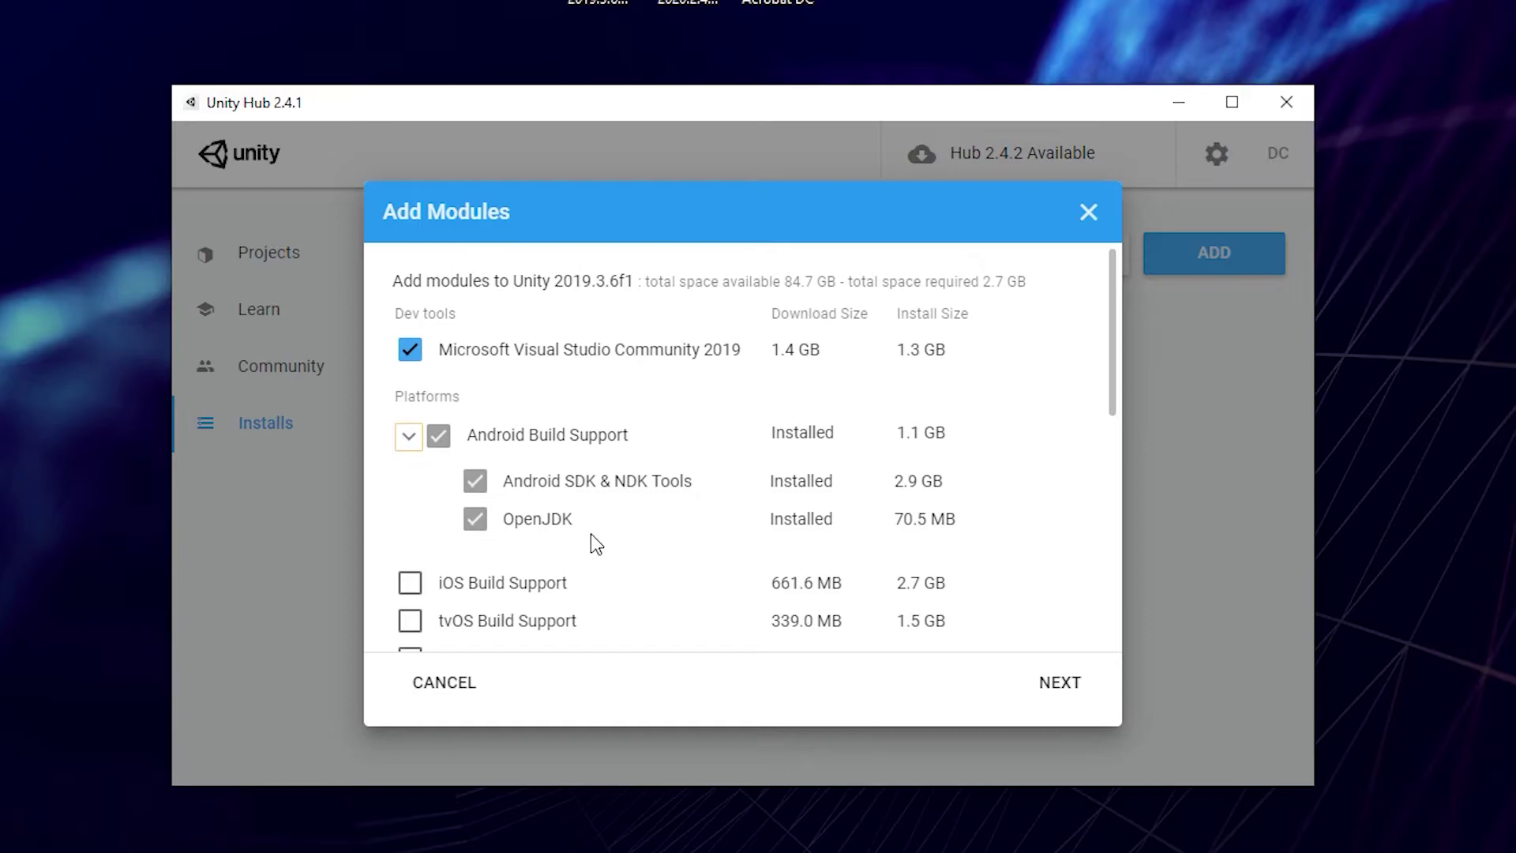
left_click(1088, 212)
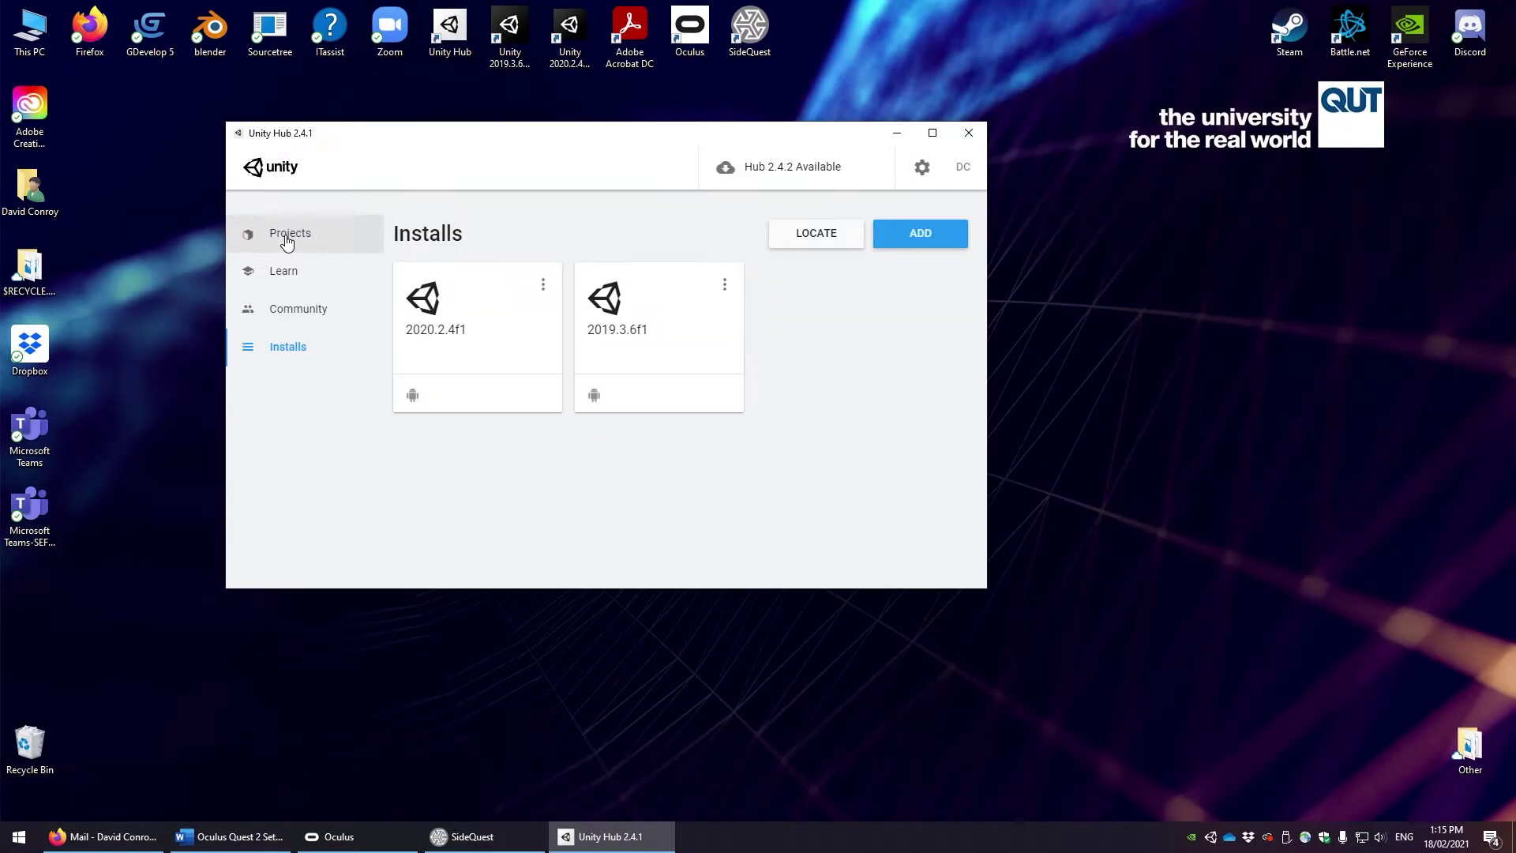
left_click(260, 253)
Create a new 3D project named 'Oculus Test' with Unity 2019.3.6f1.
left_click(1276, 253)
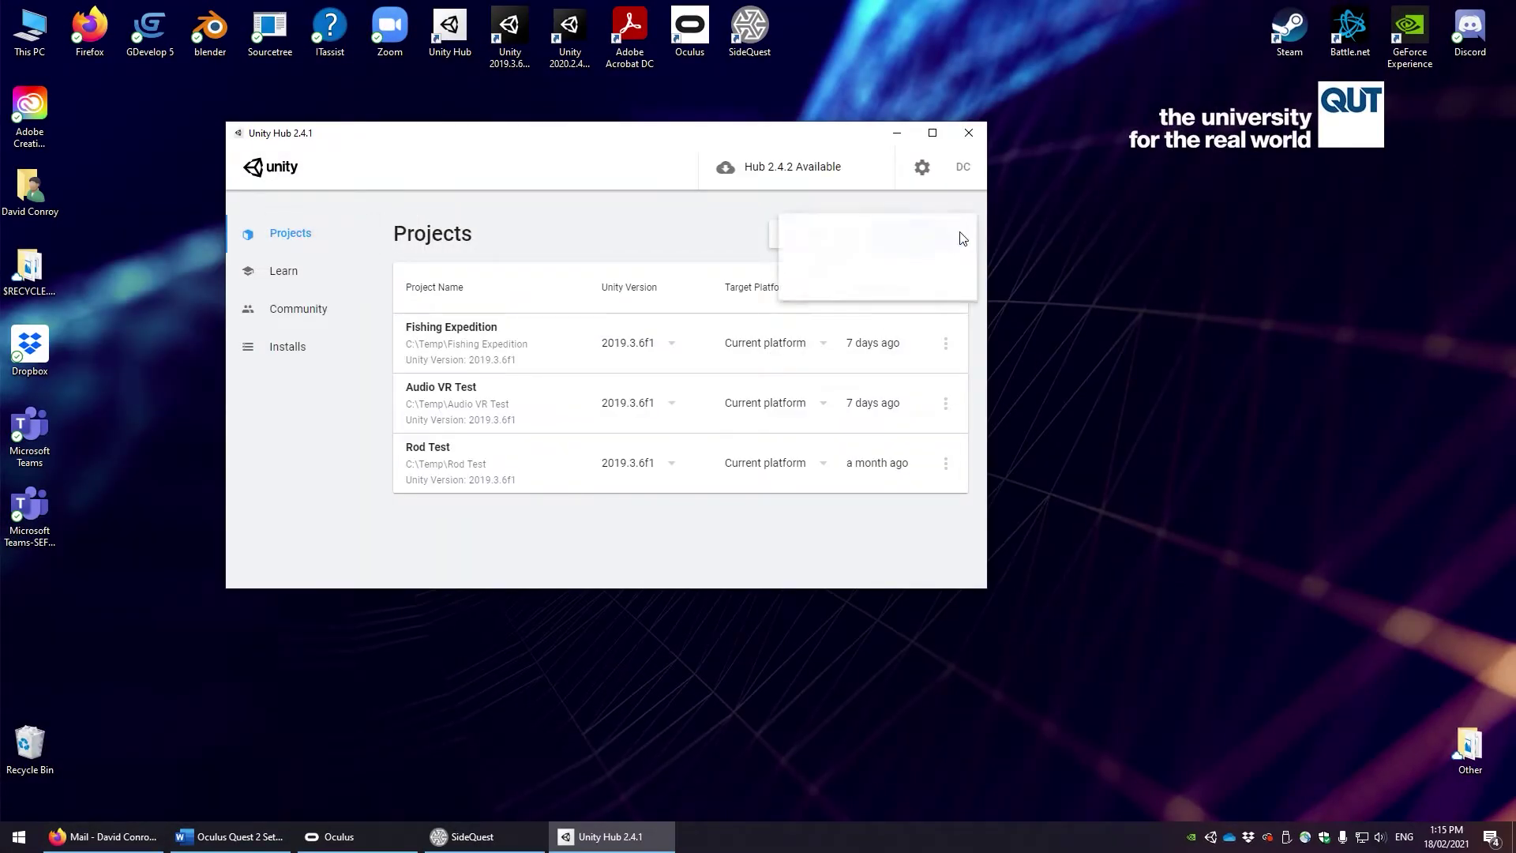
left_click(837, 278)
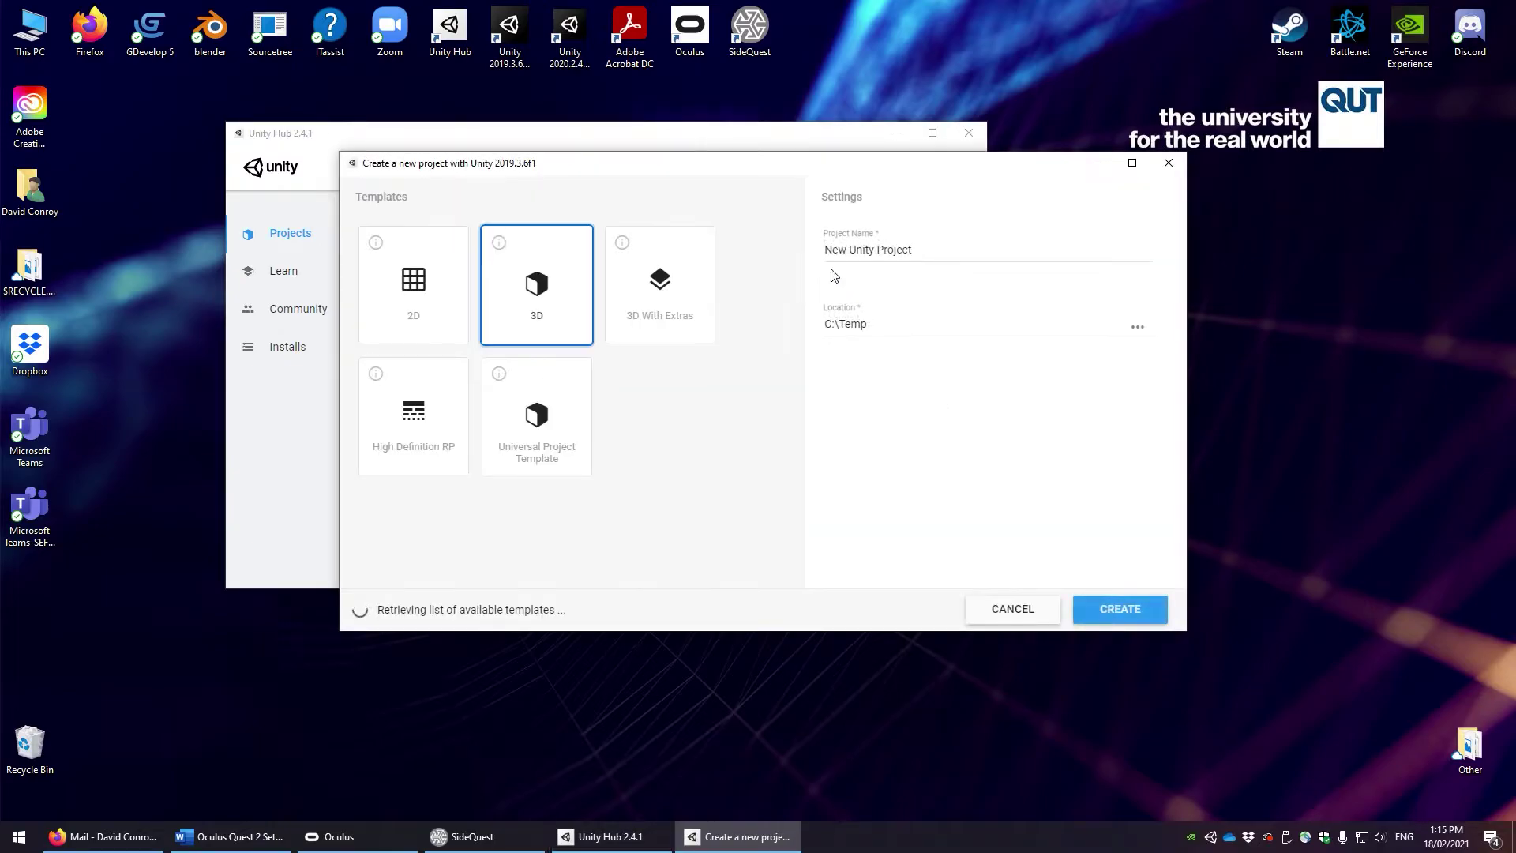
left_click(937, 246)
key("ctrl+a")
type("Oculus Test")
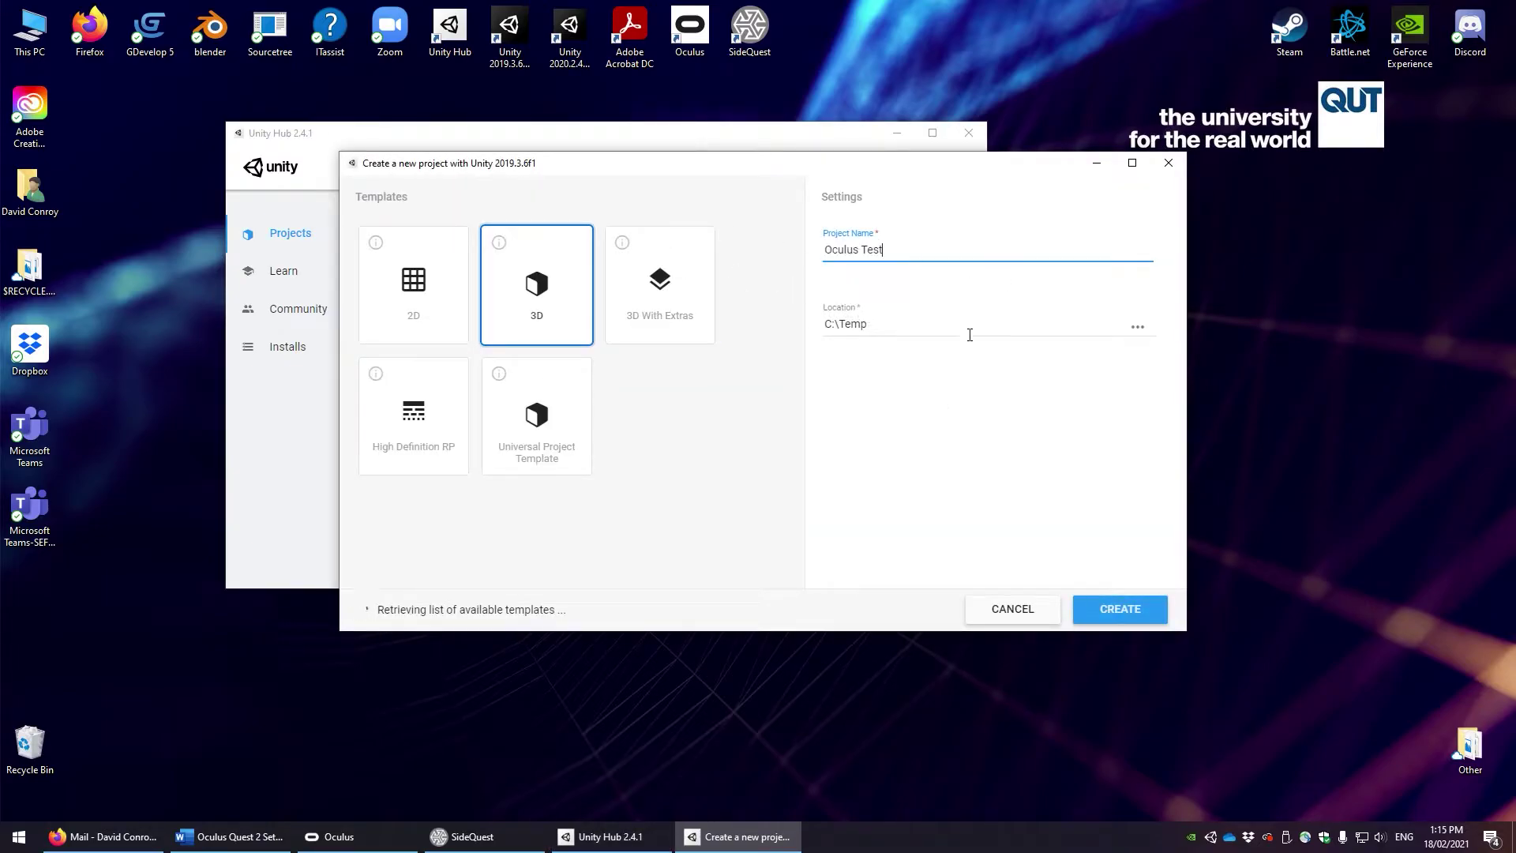
left_click(1135, 614)
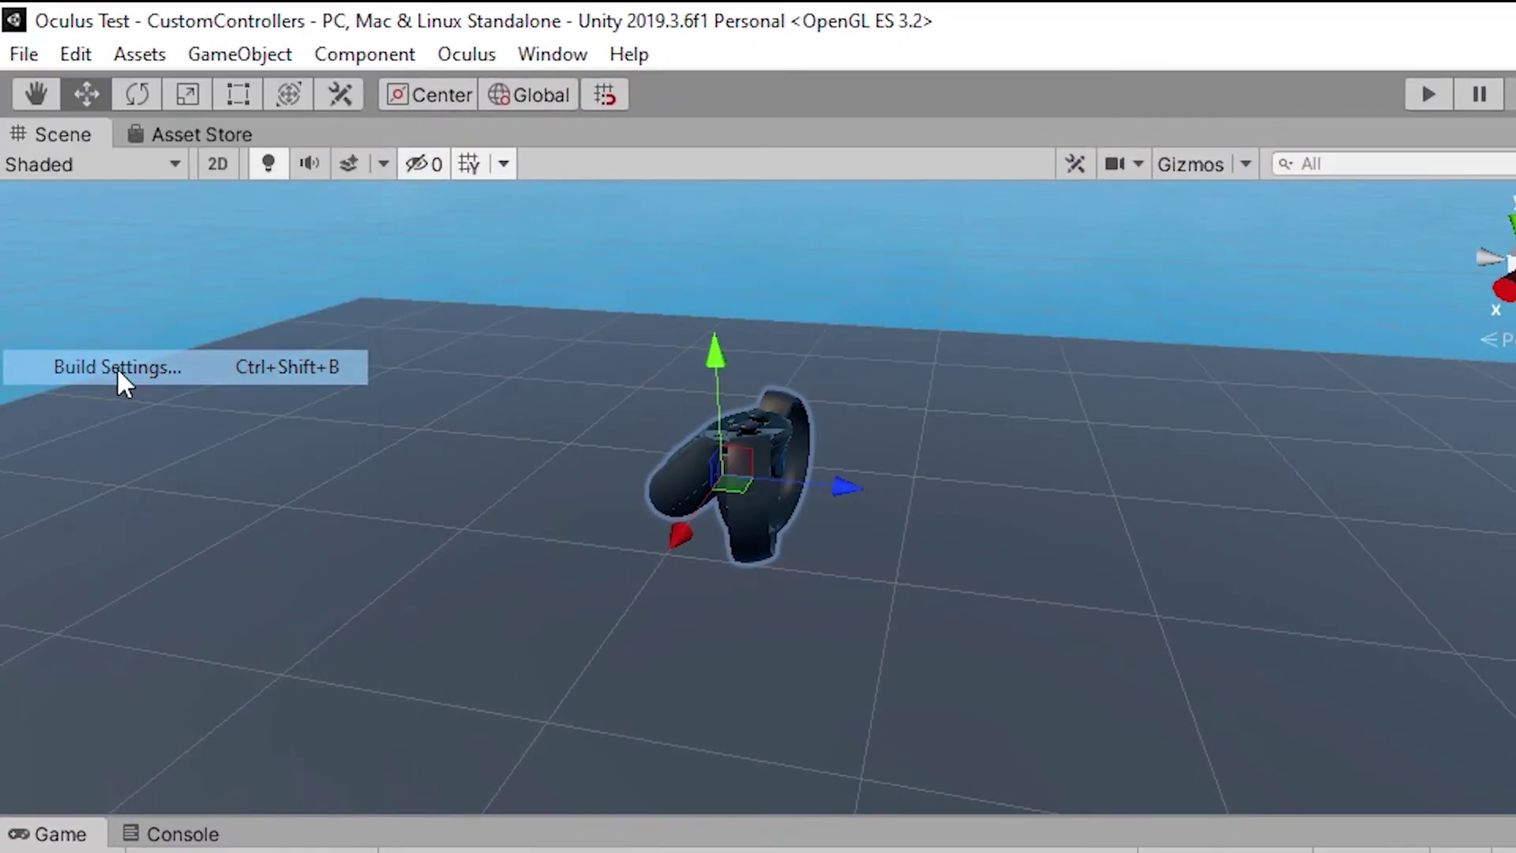
Switch the build to Android with ASTC texture compression and Oculus Quest 2 as run device.
left_click(106, 292)
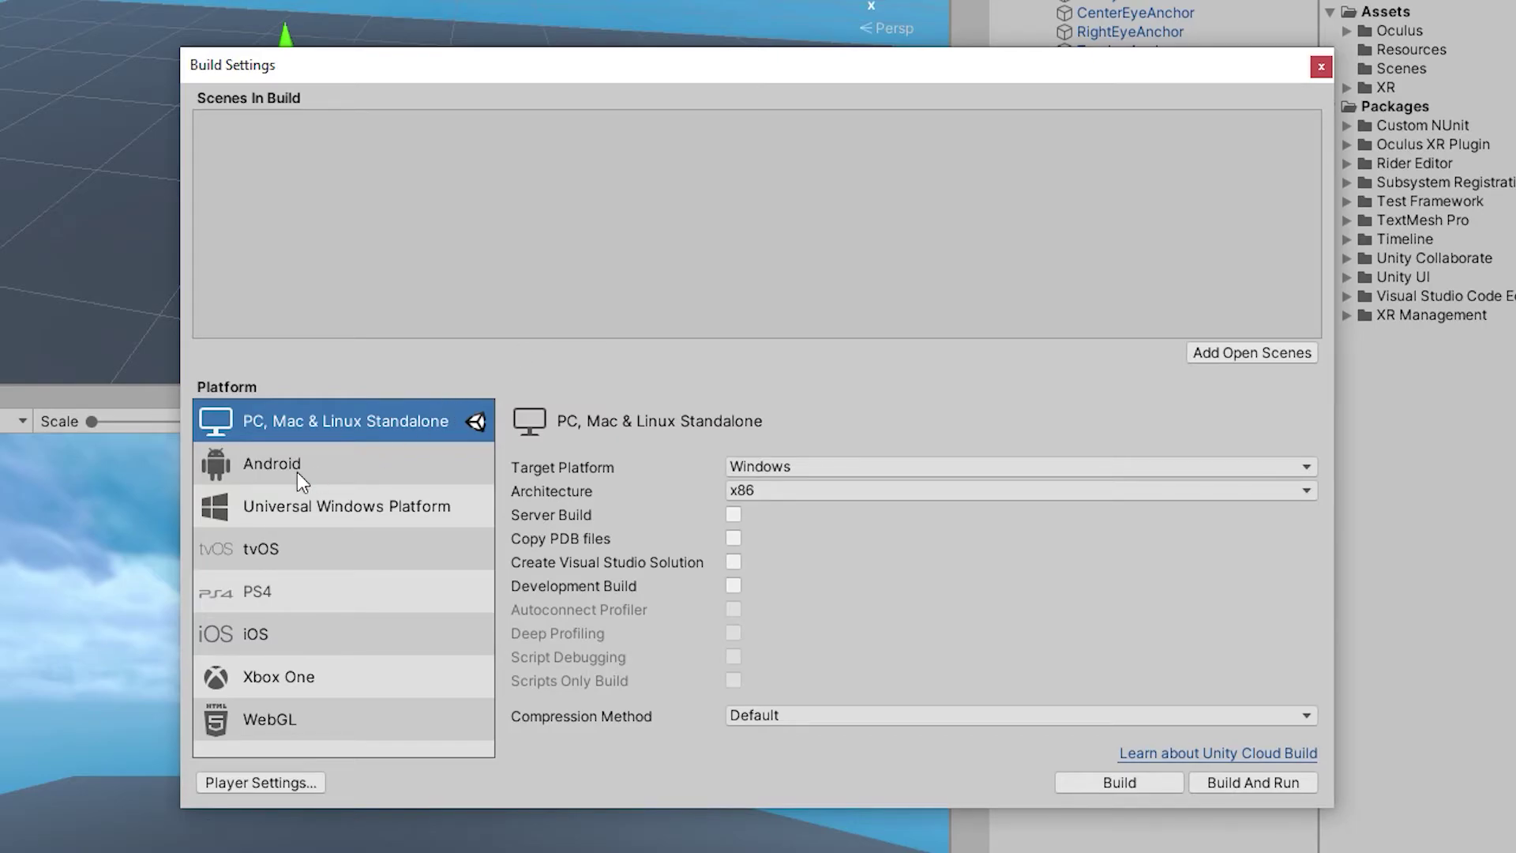
left_click(297, 472)
left_click(873, 441)
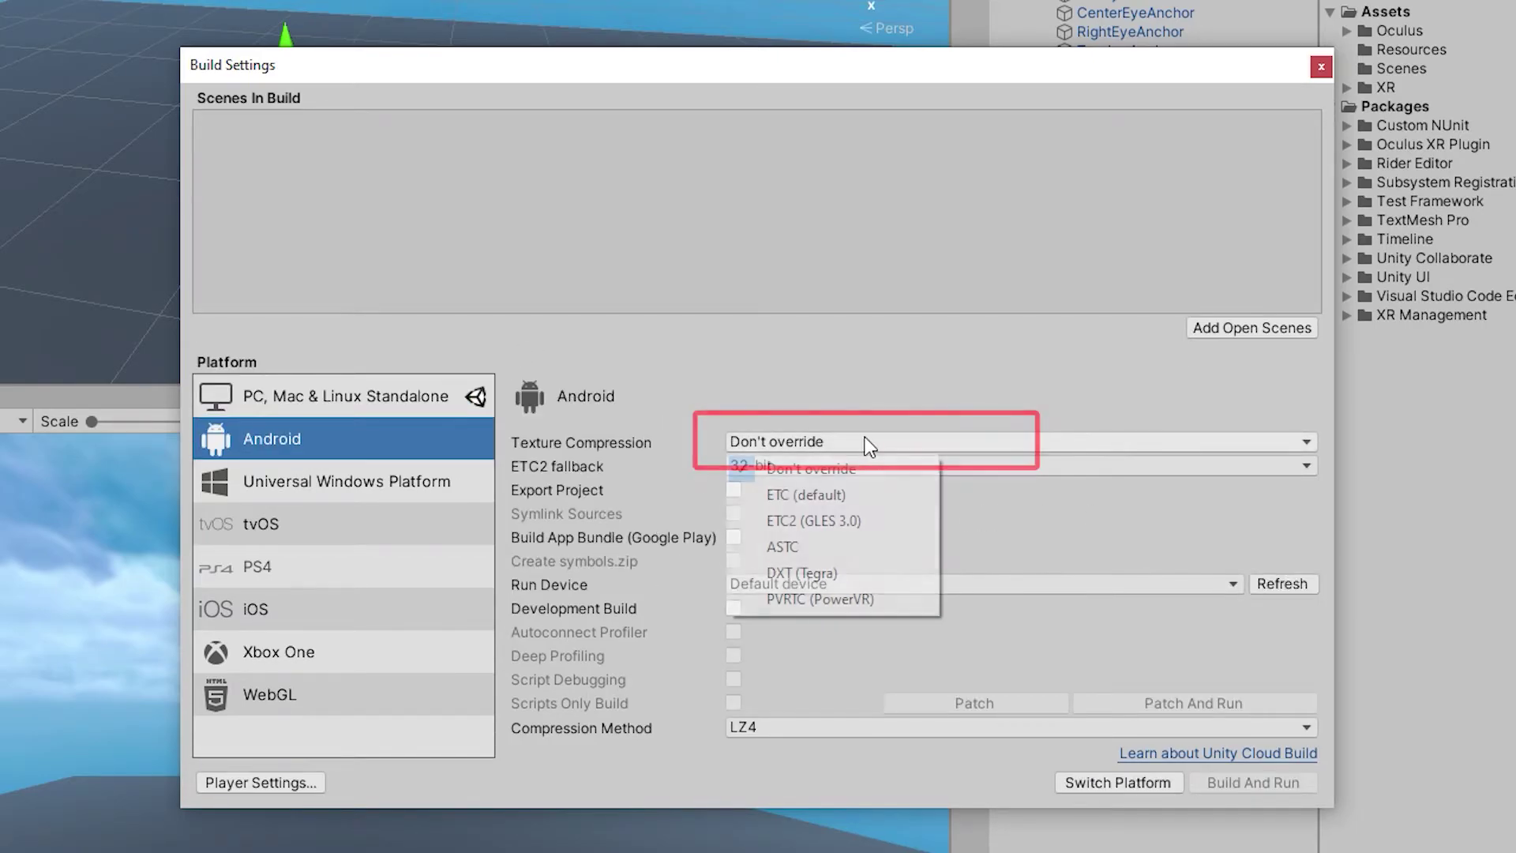
left_click(869, 547)
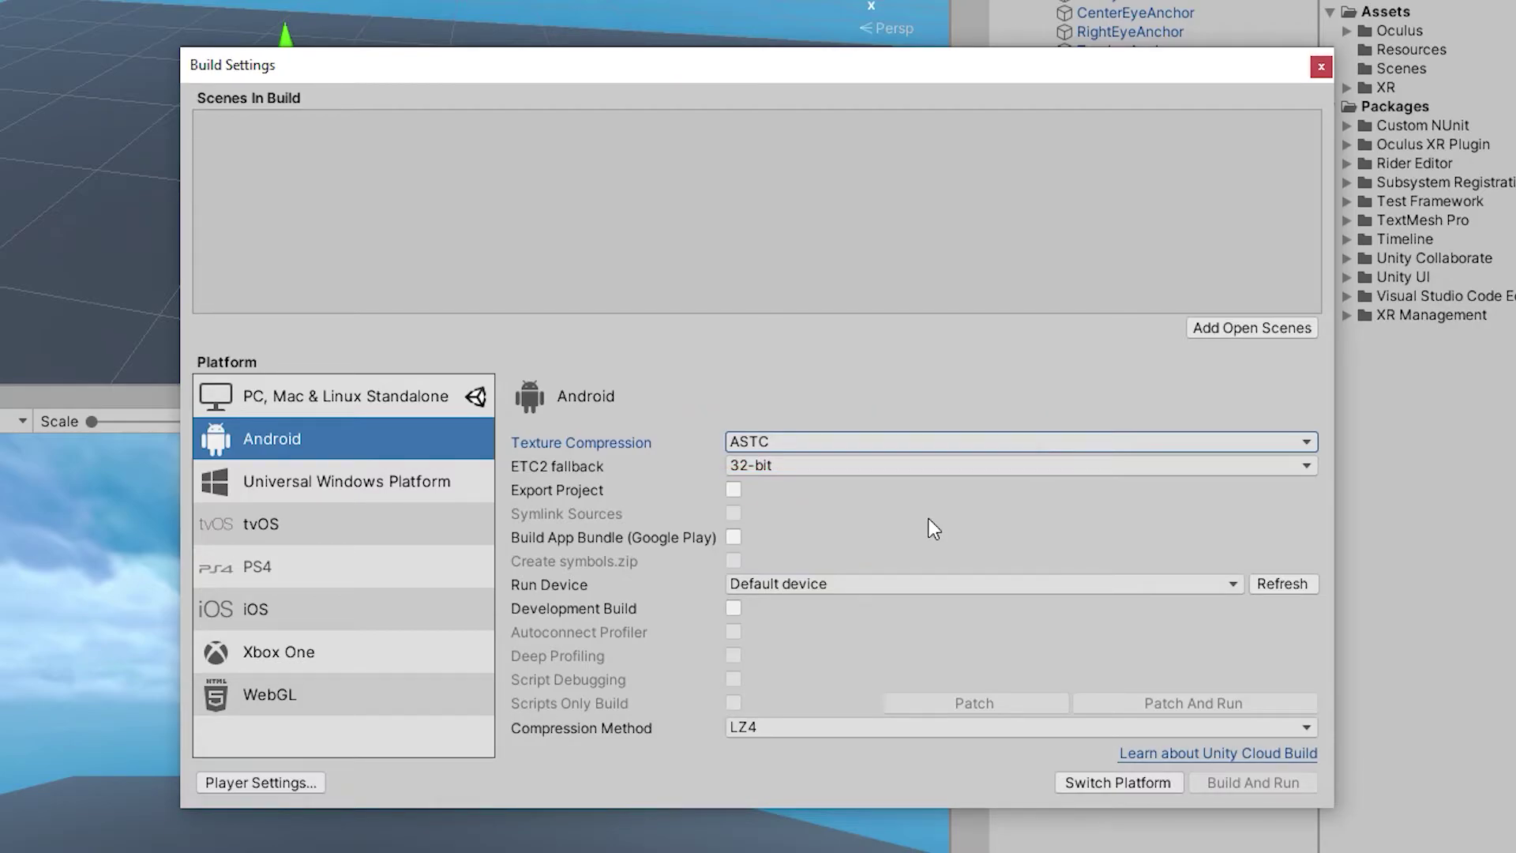
left_click(987, 584)
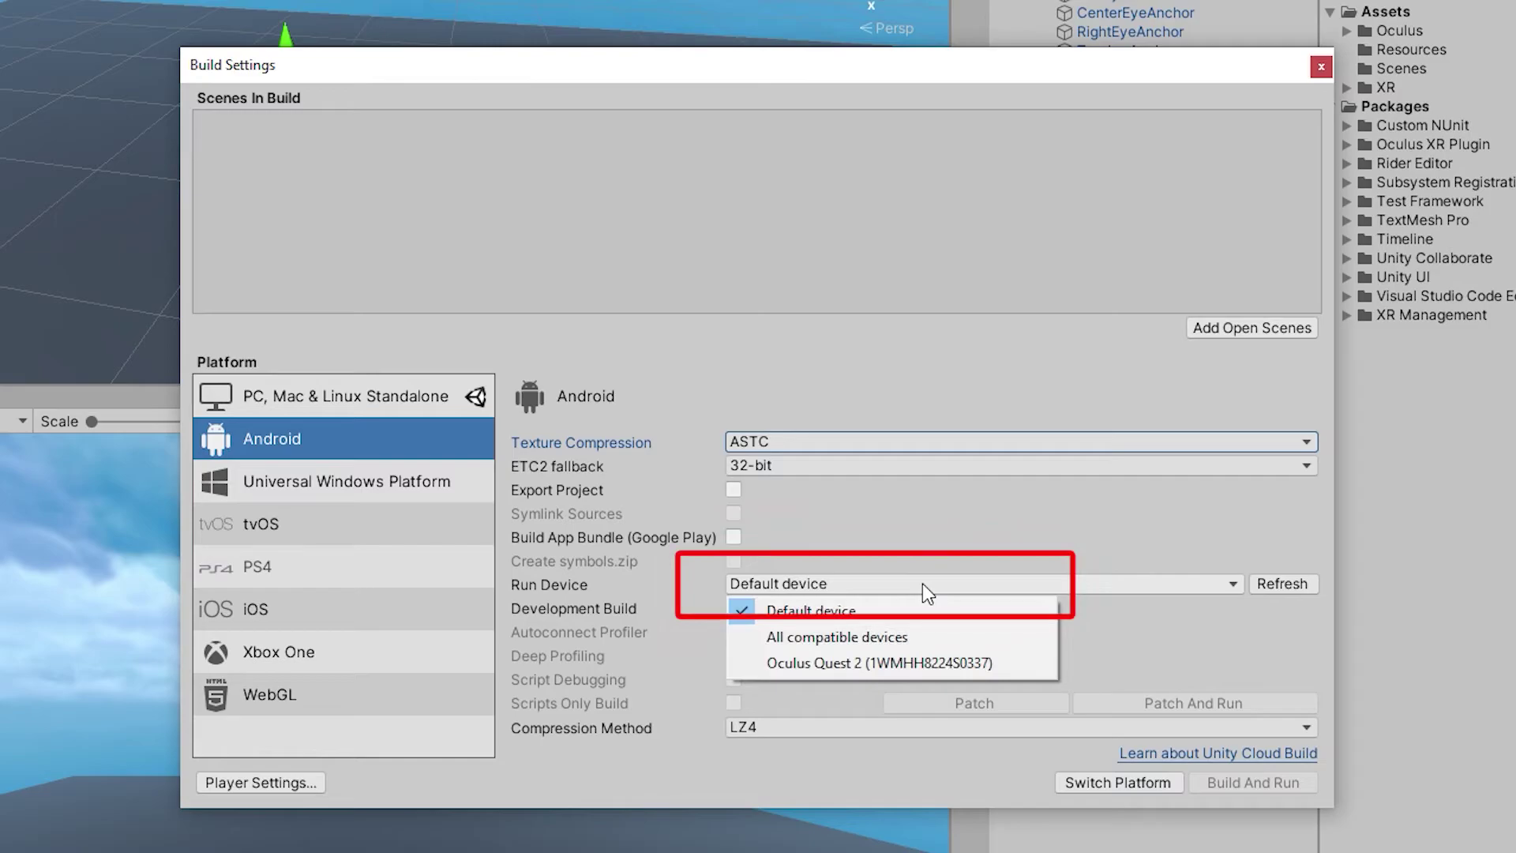
left_click(911, 662)
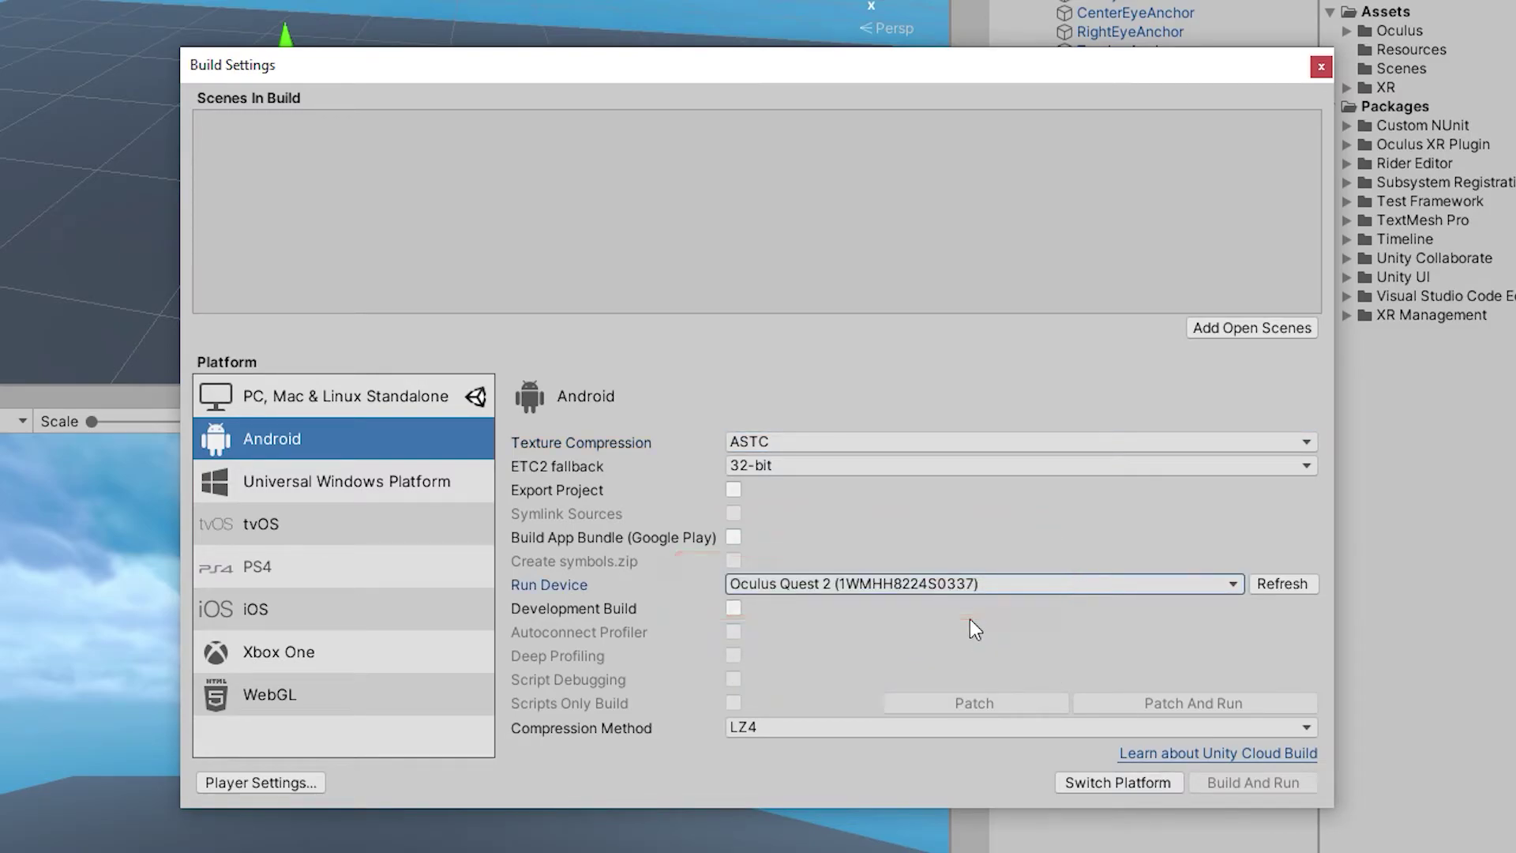
left_click(1087, 785)
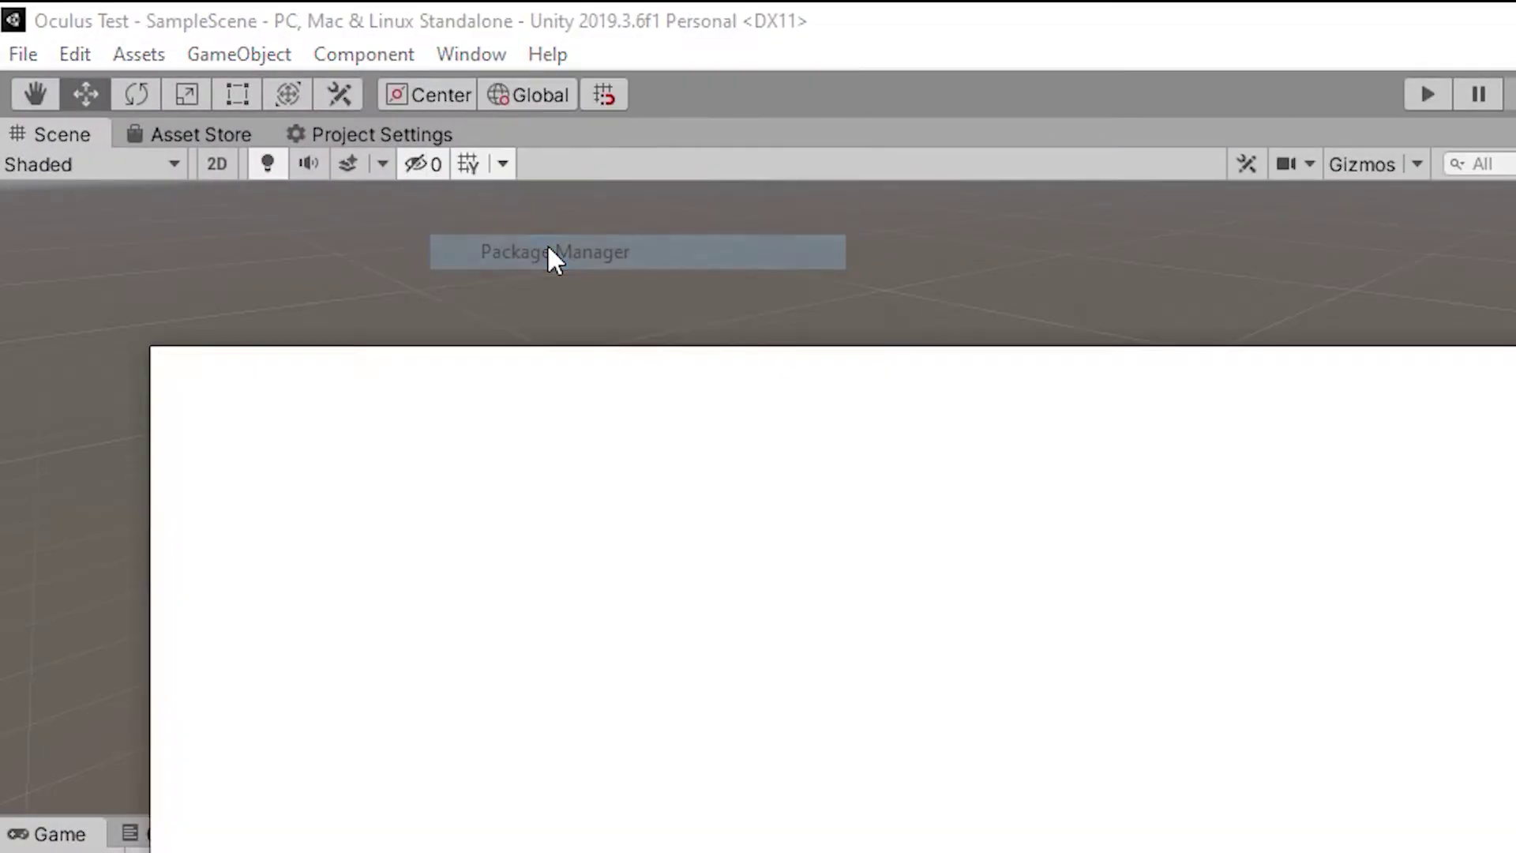
Search 'xr man' in Package Manager and install XR Management 3.0.6.
left_click(1144, 101)
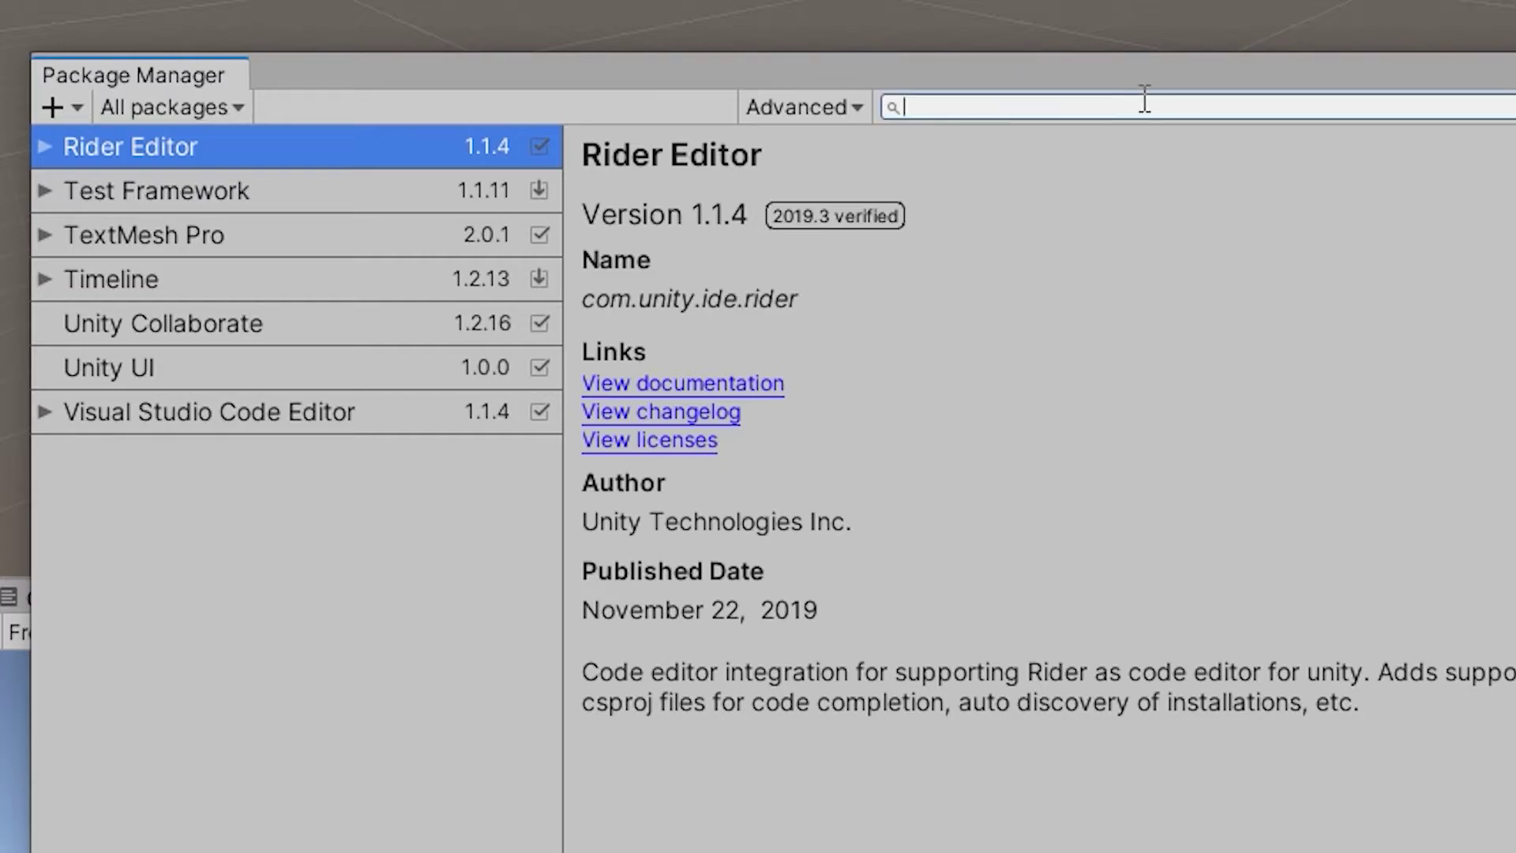
type("xr man")
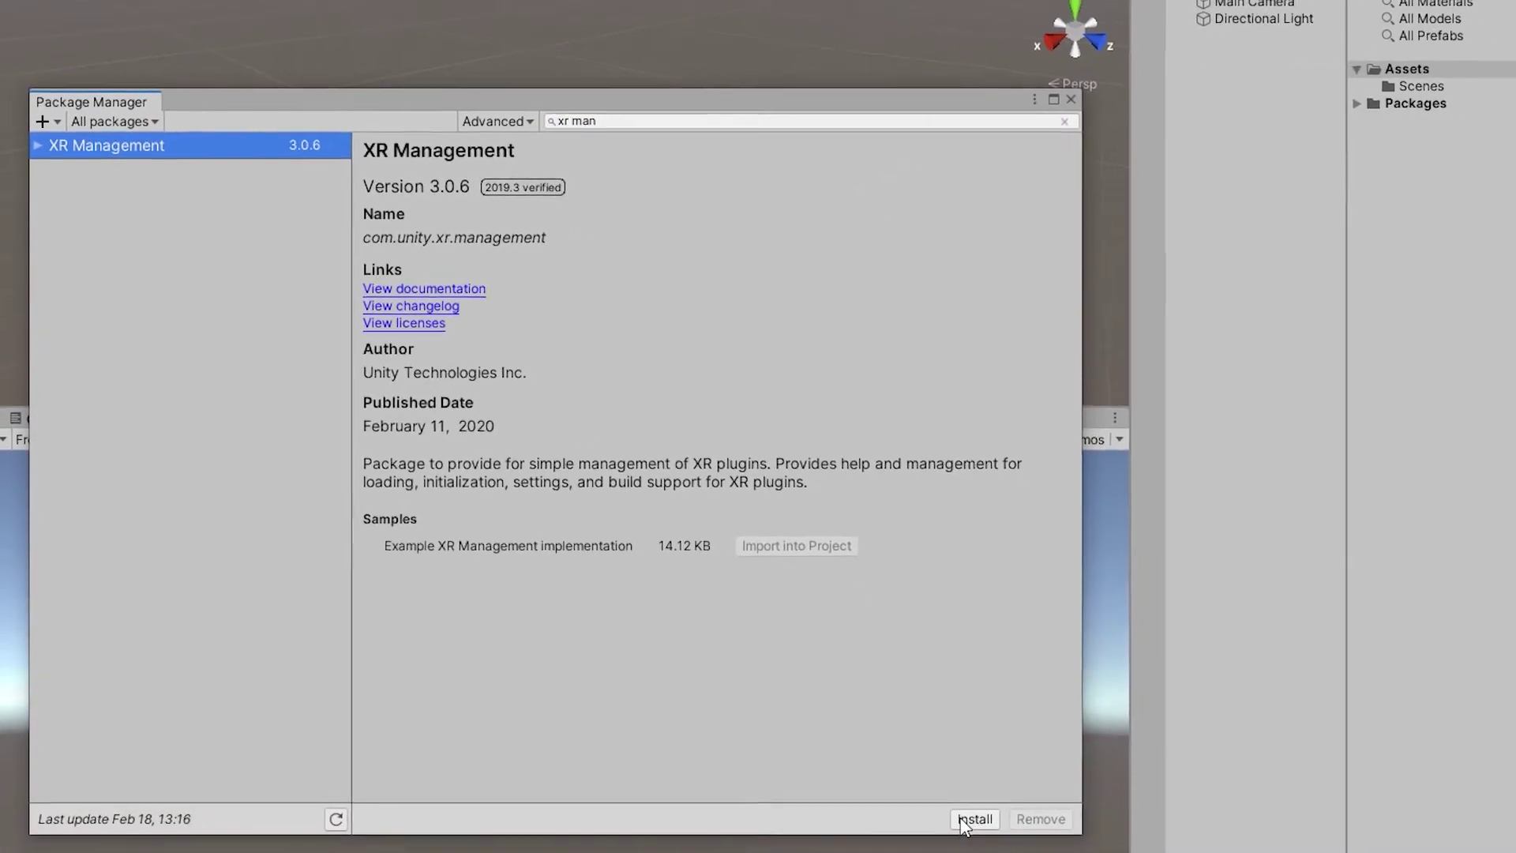
left_click(964, 820)
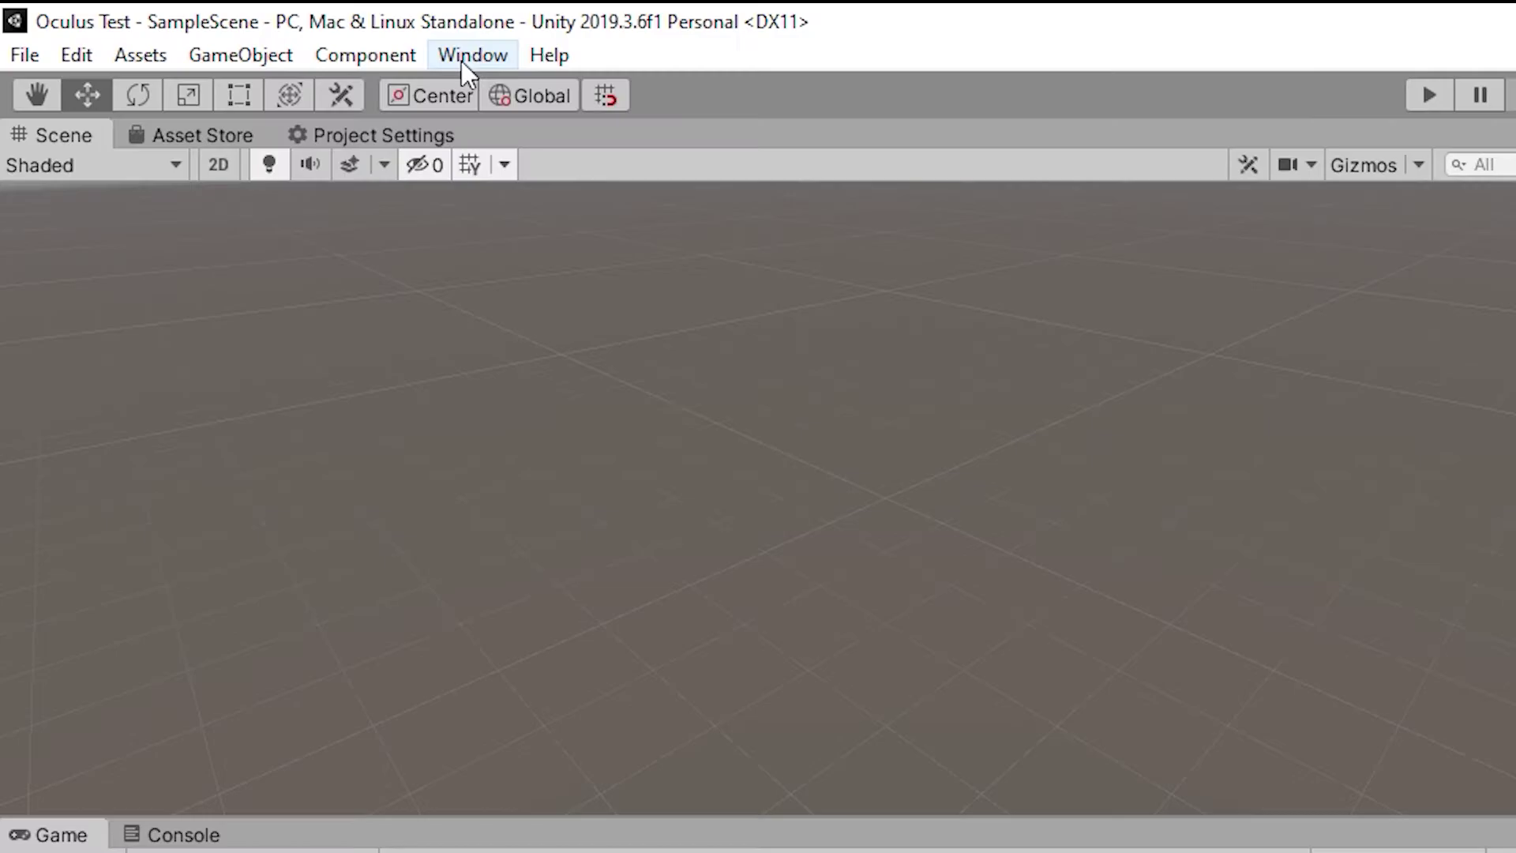
Open the Asset Store, dock it beside the Scene view, and search 'oculus inte'.
left_click(466, 60)
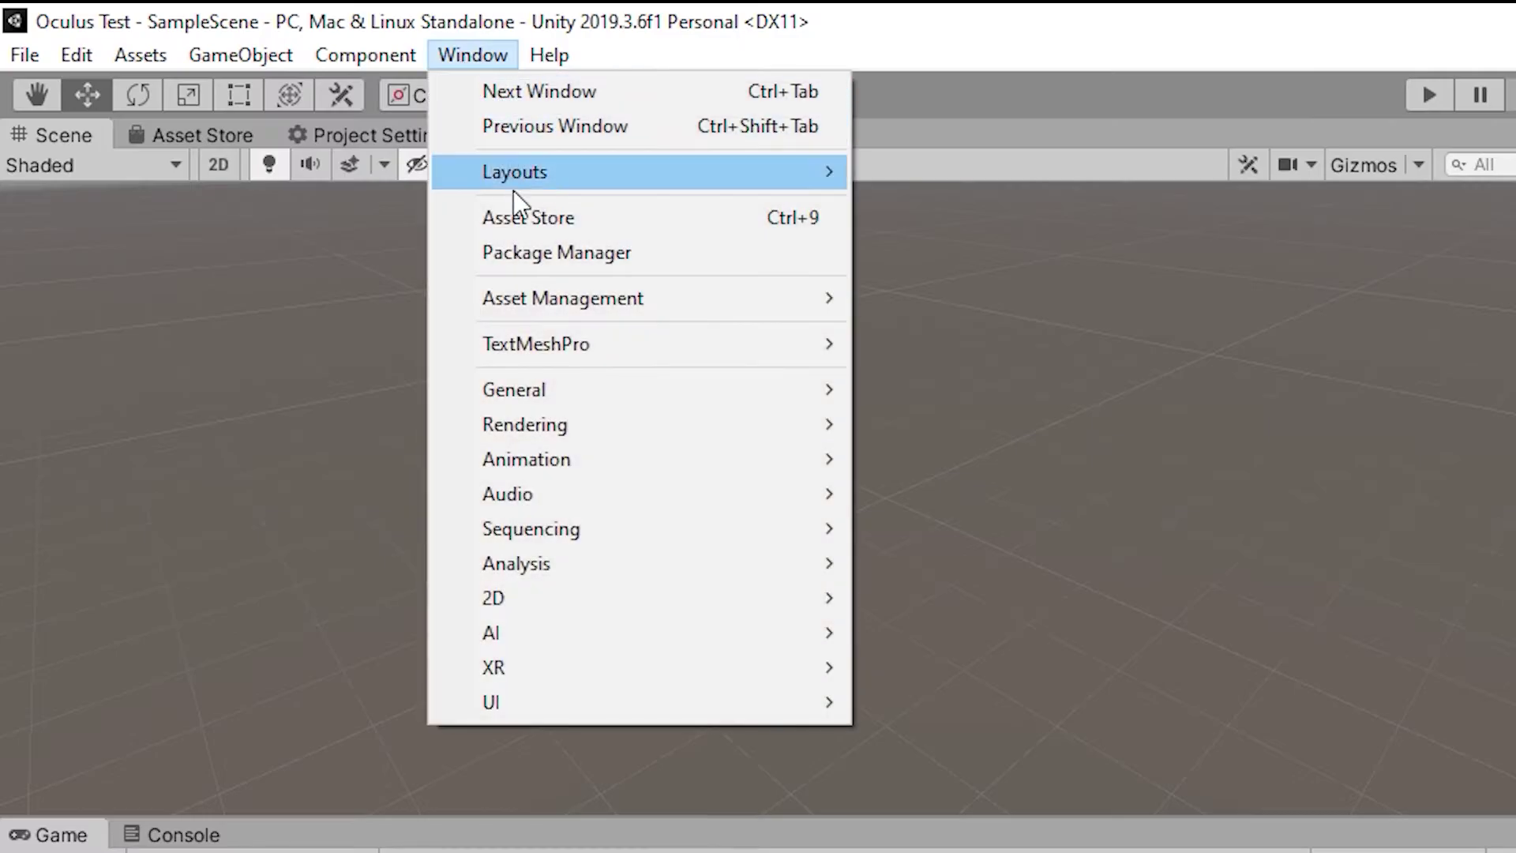
left_click(522, 220)
left_click_drag(235, 147, 1282, 761)
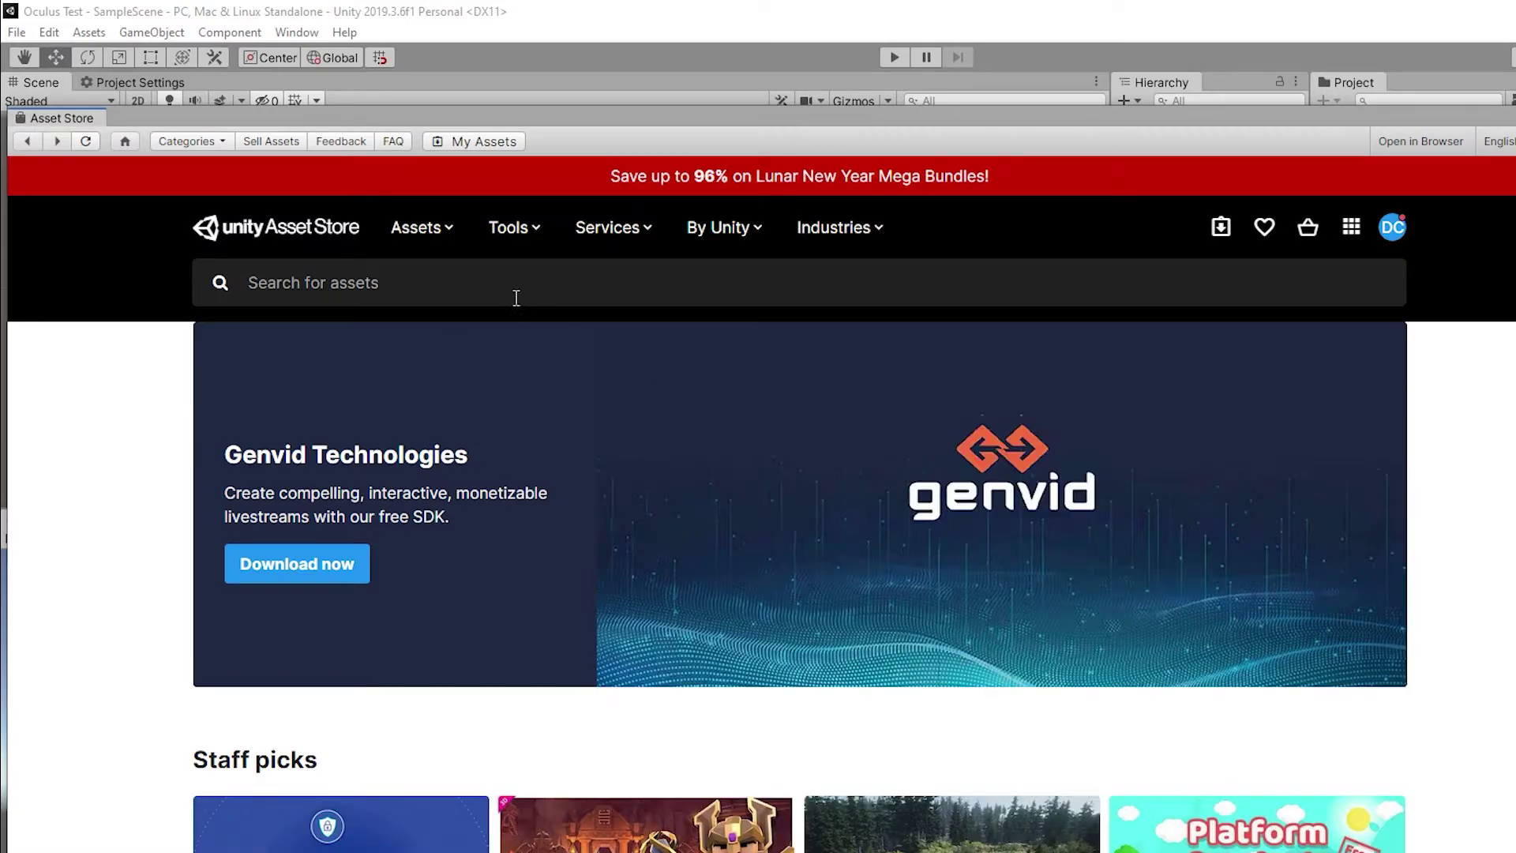
left_click(517, 297)
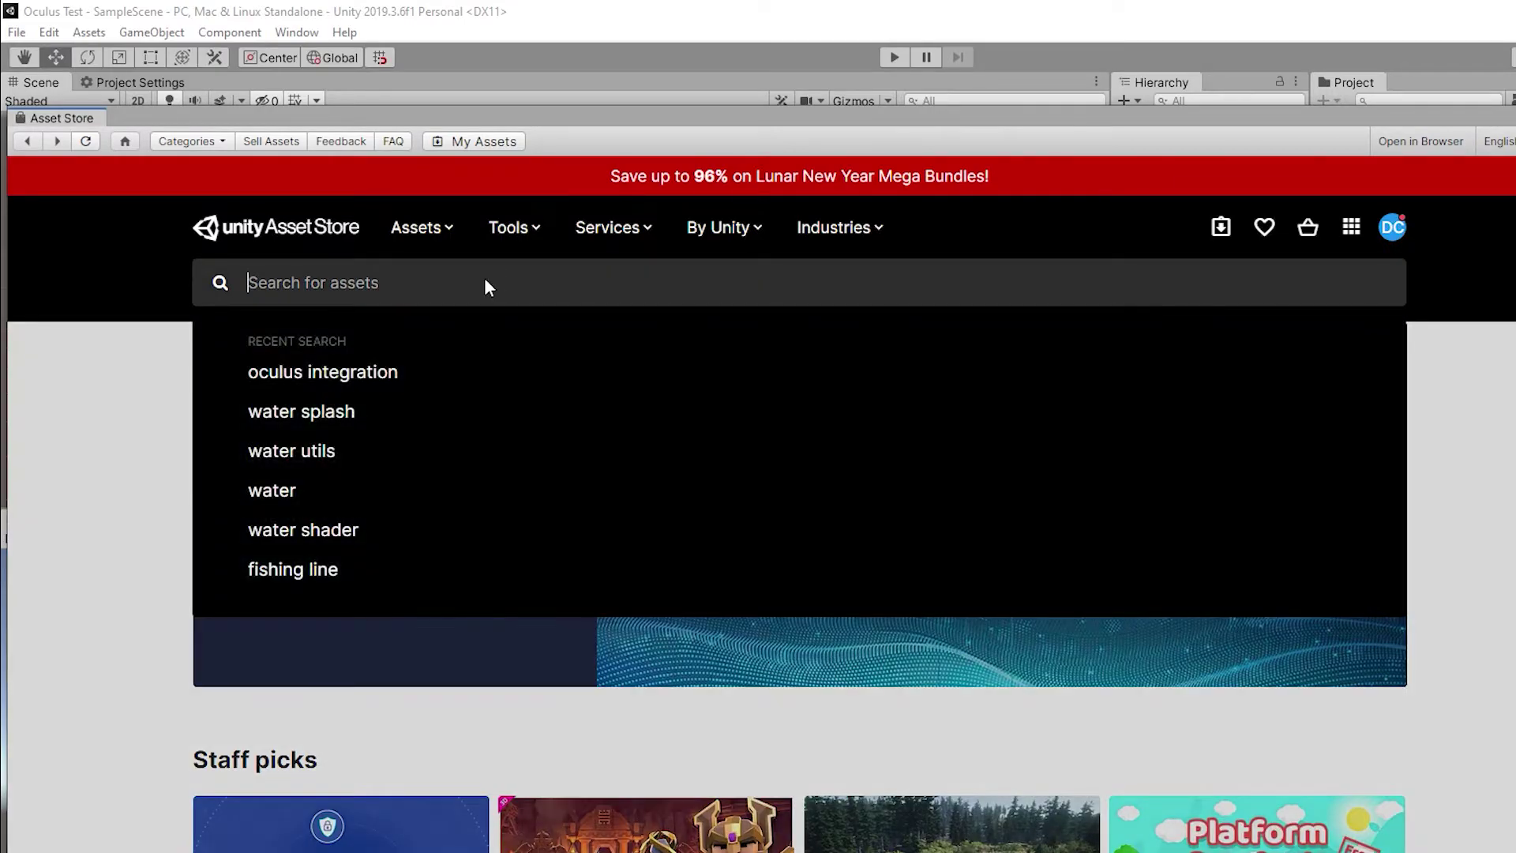
type("oculus inte")
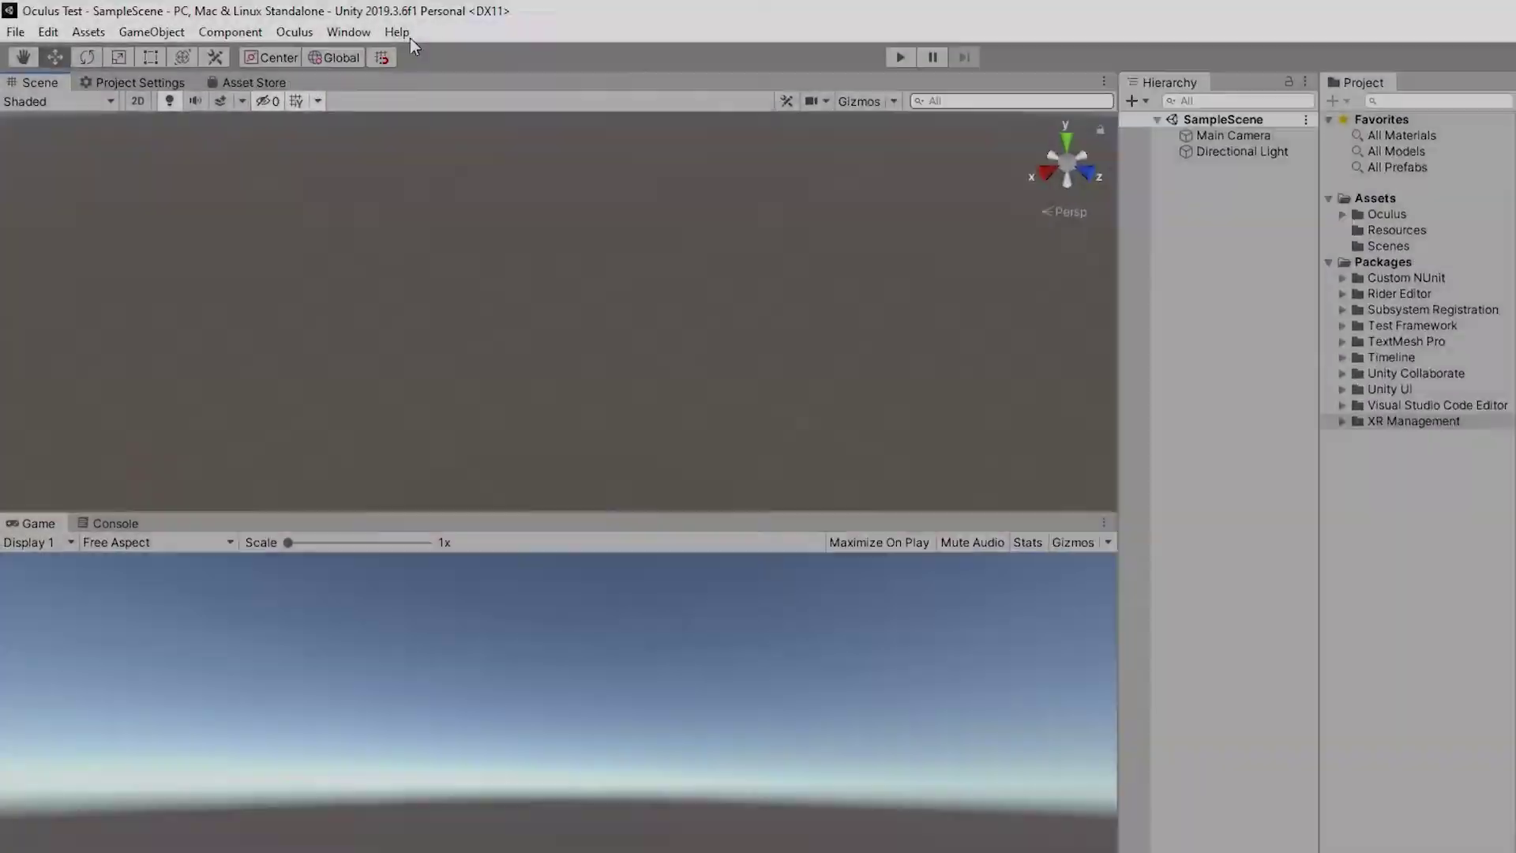
In Project Settings' XR Plugin Management, install the Oculus XR Plugin.
left_click(49, 32)
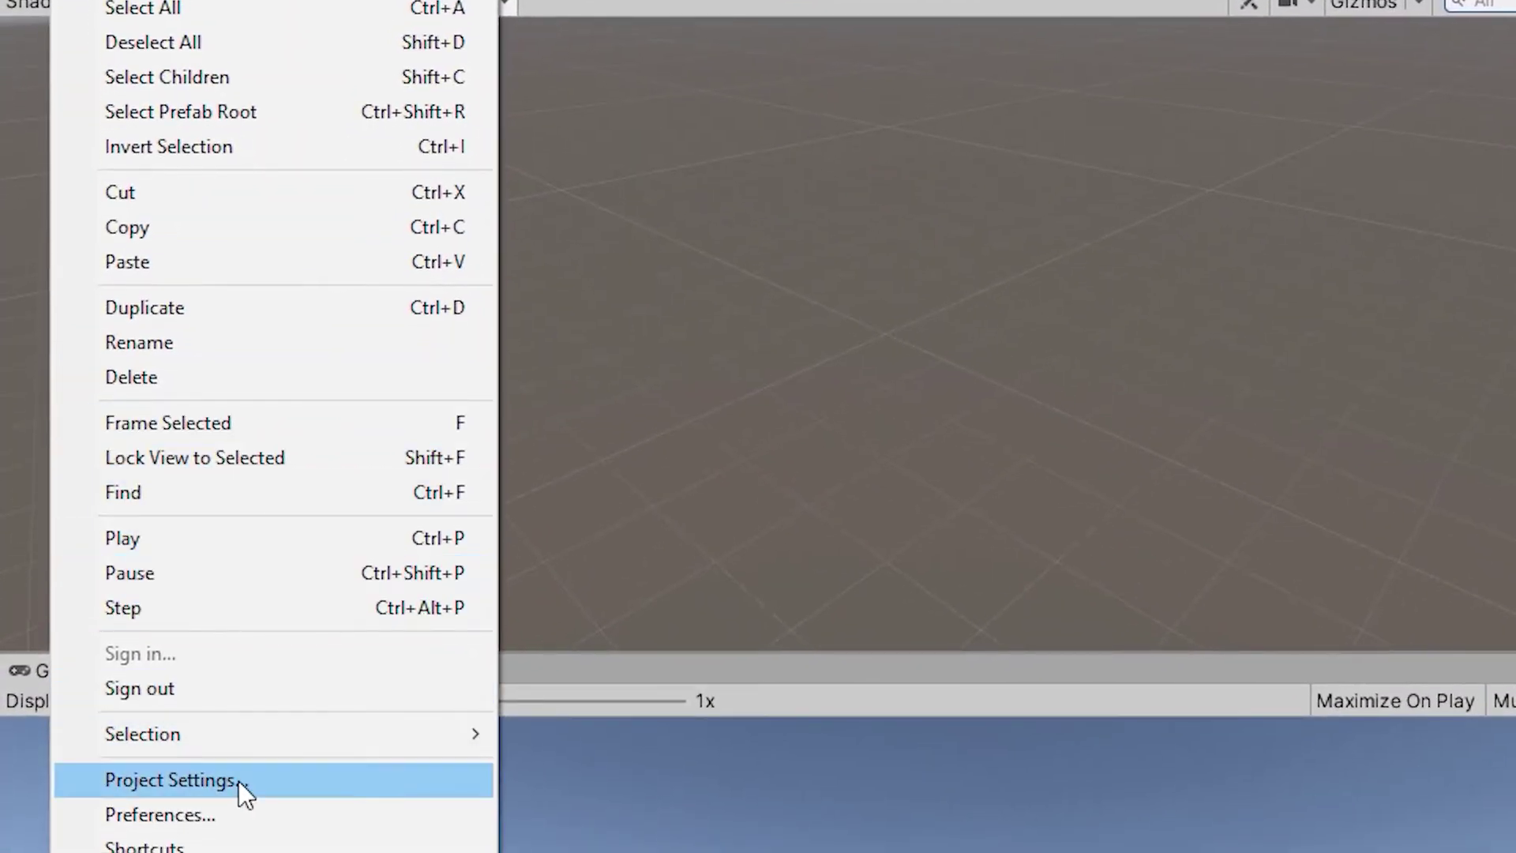
left_click(240, 782)
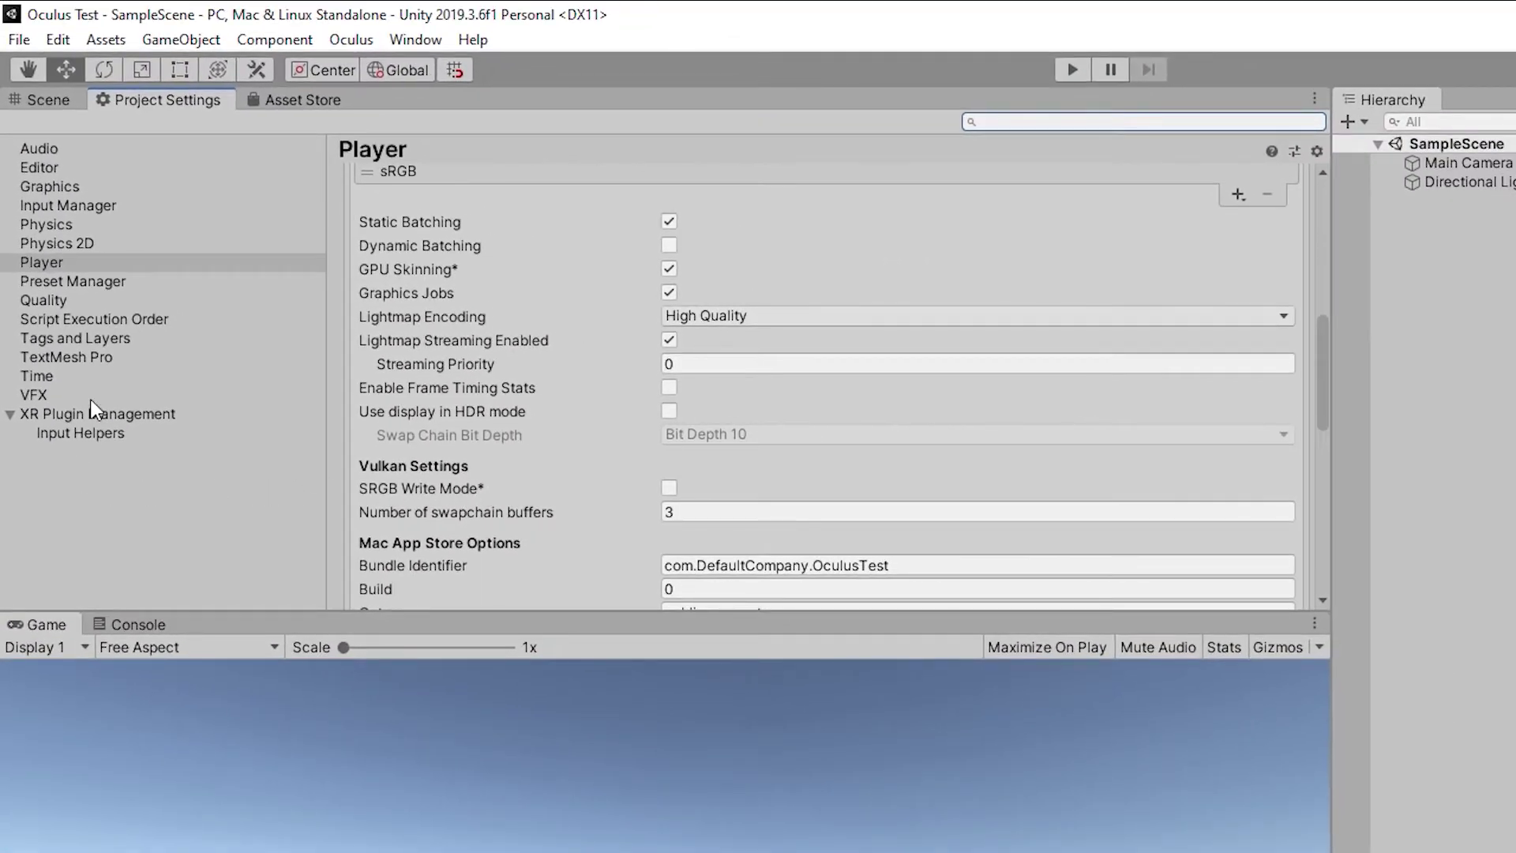
left_click(90, 412)
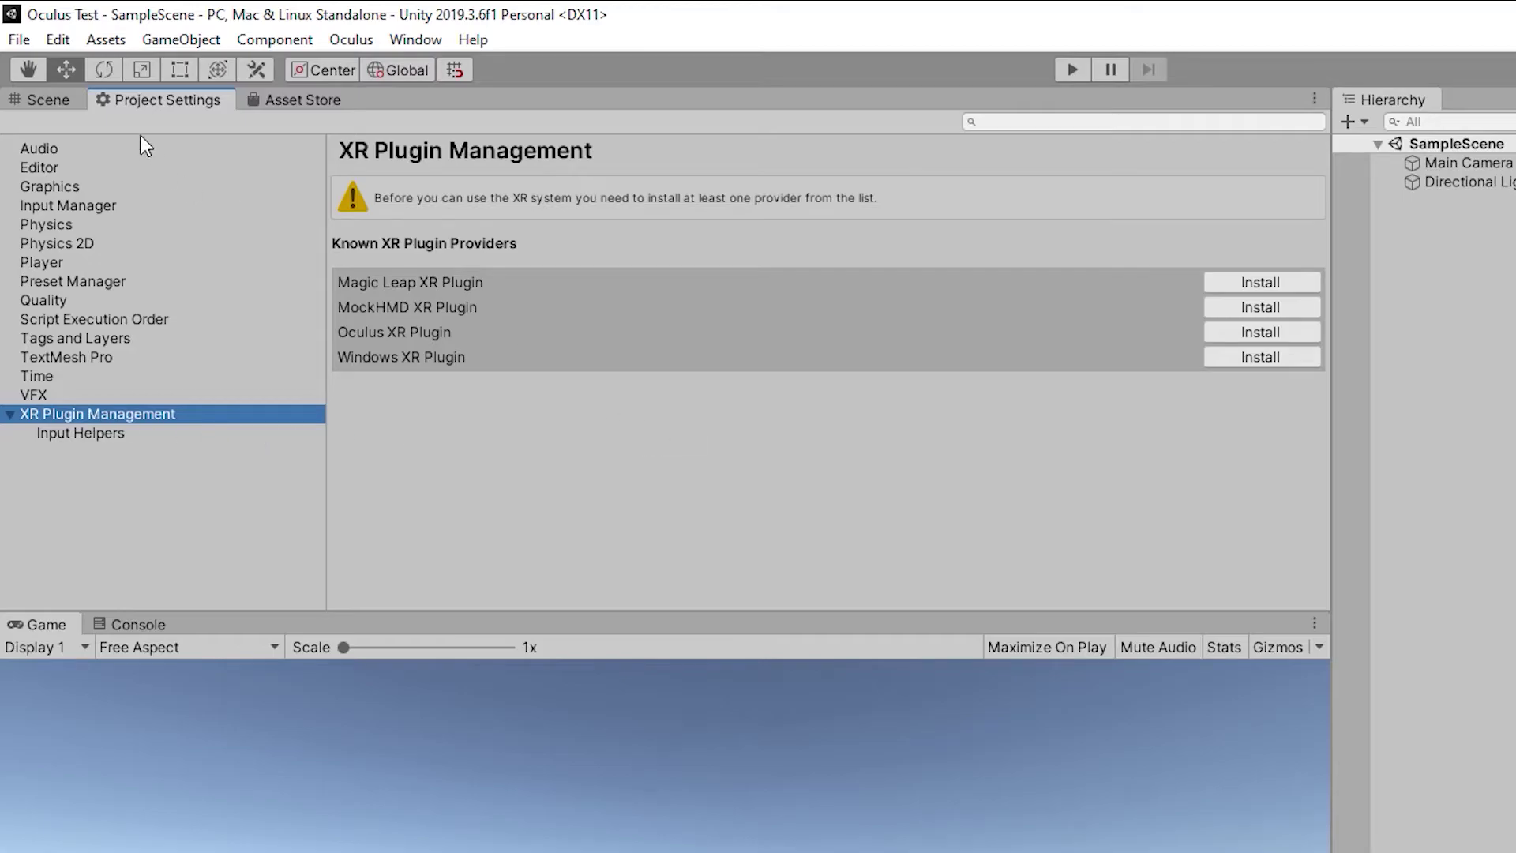
left_click_drag(150, 101, 781, 466)
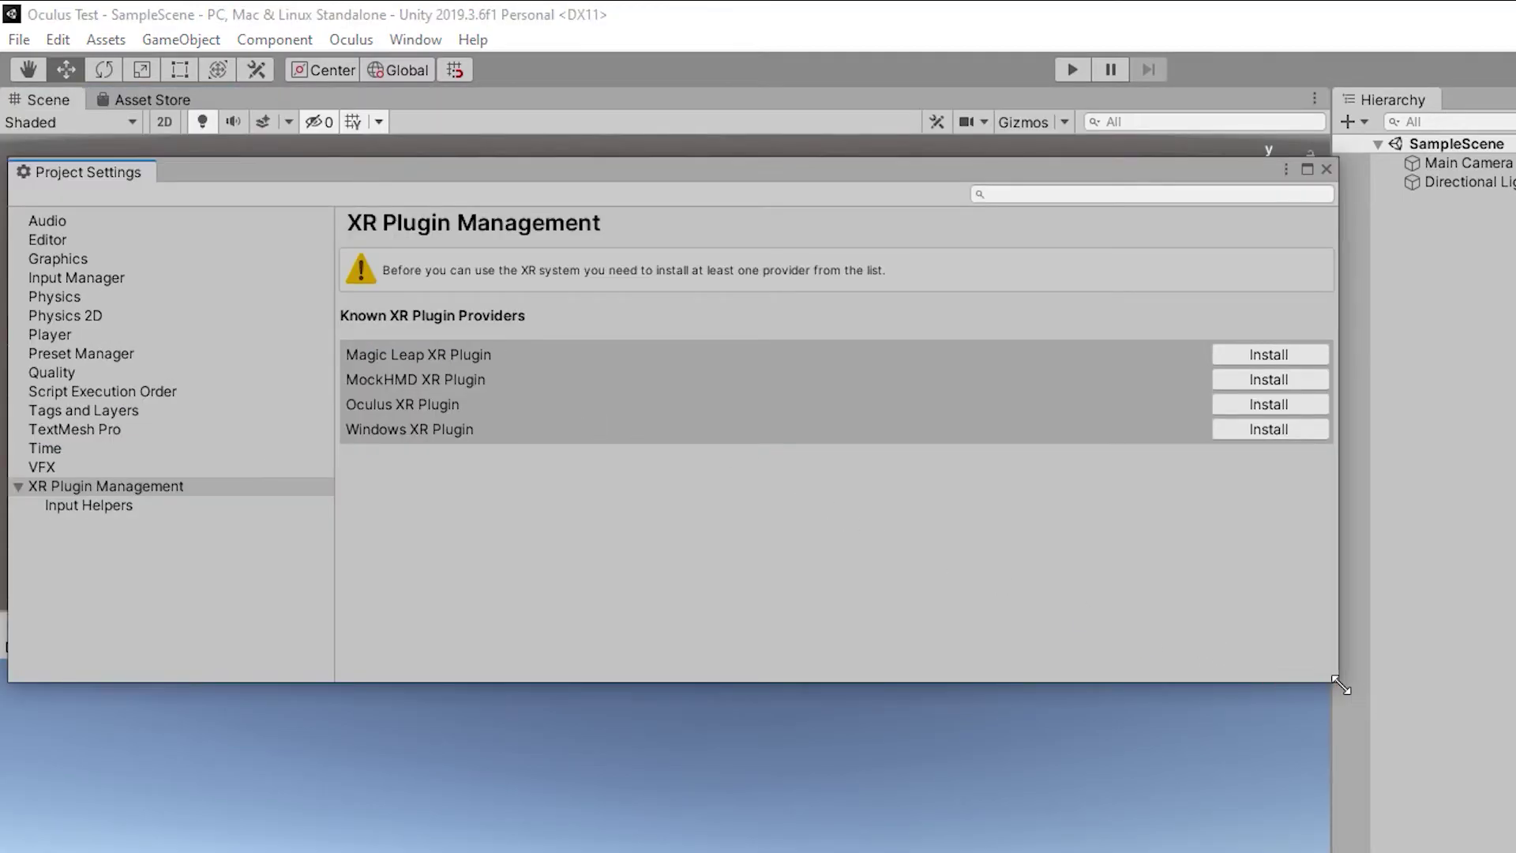
left_click_drag(1339, 686, 1464, 763)
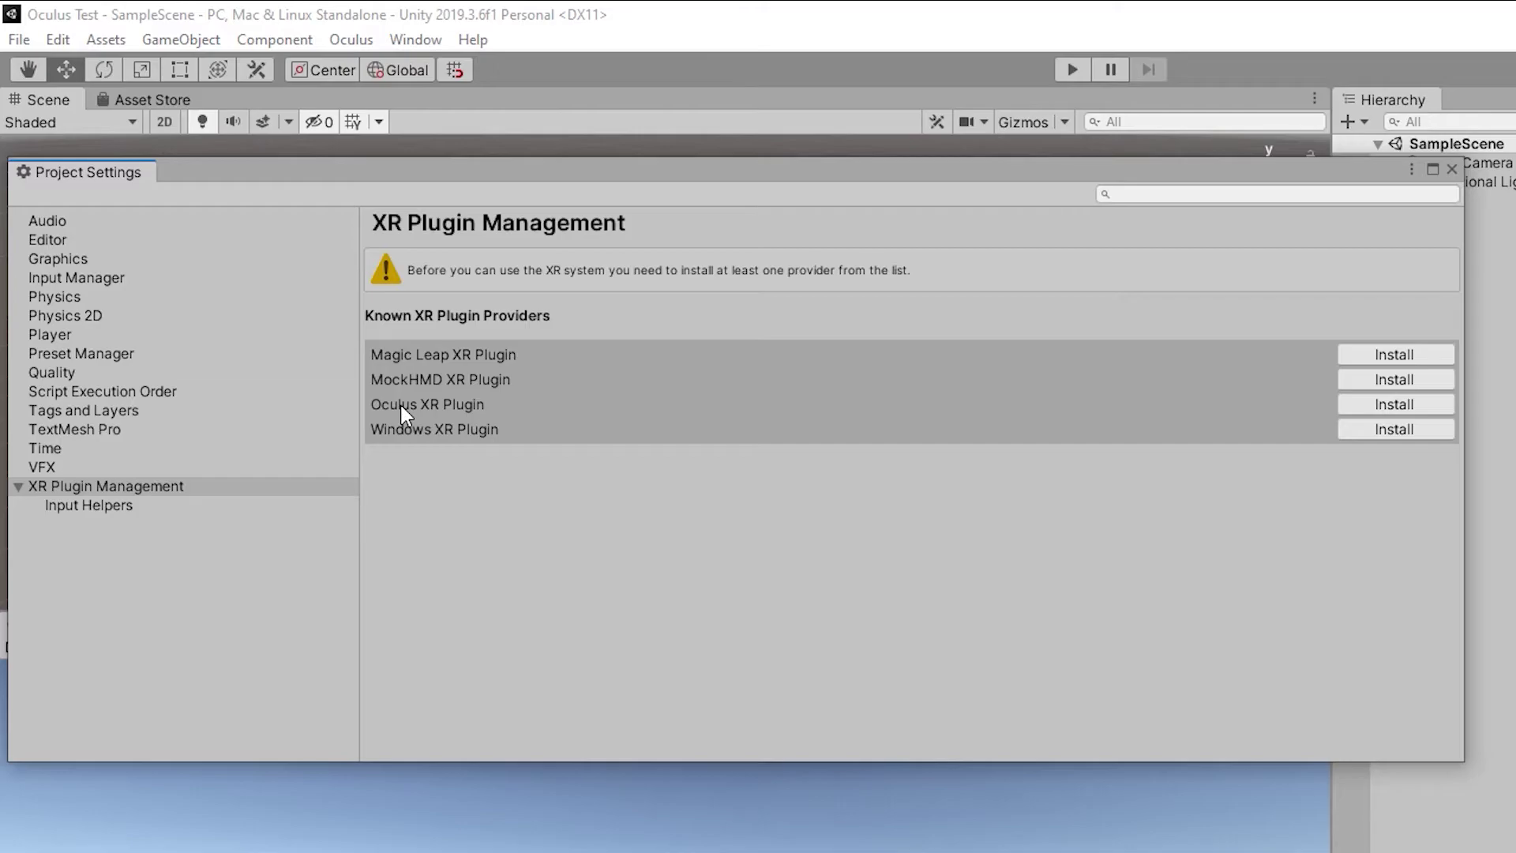
left_click(1381, 407)
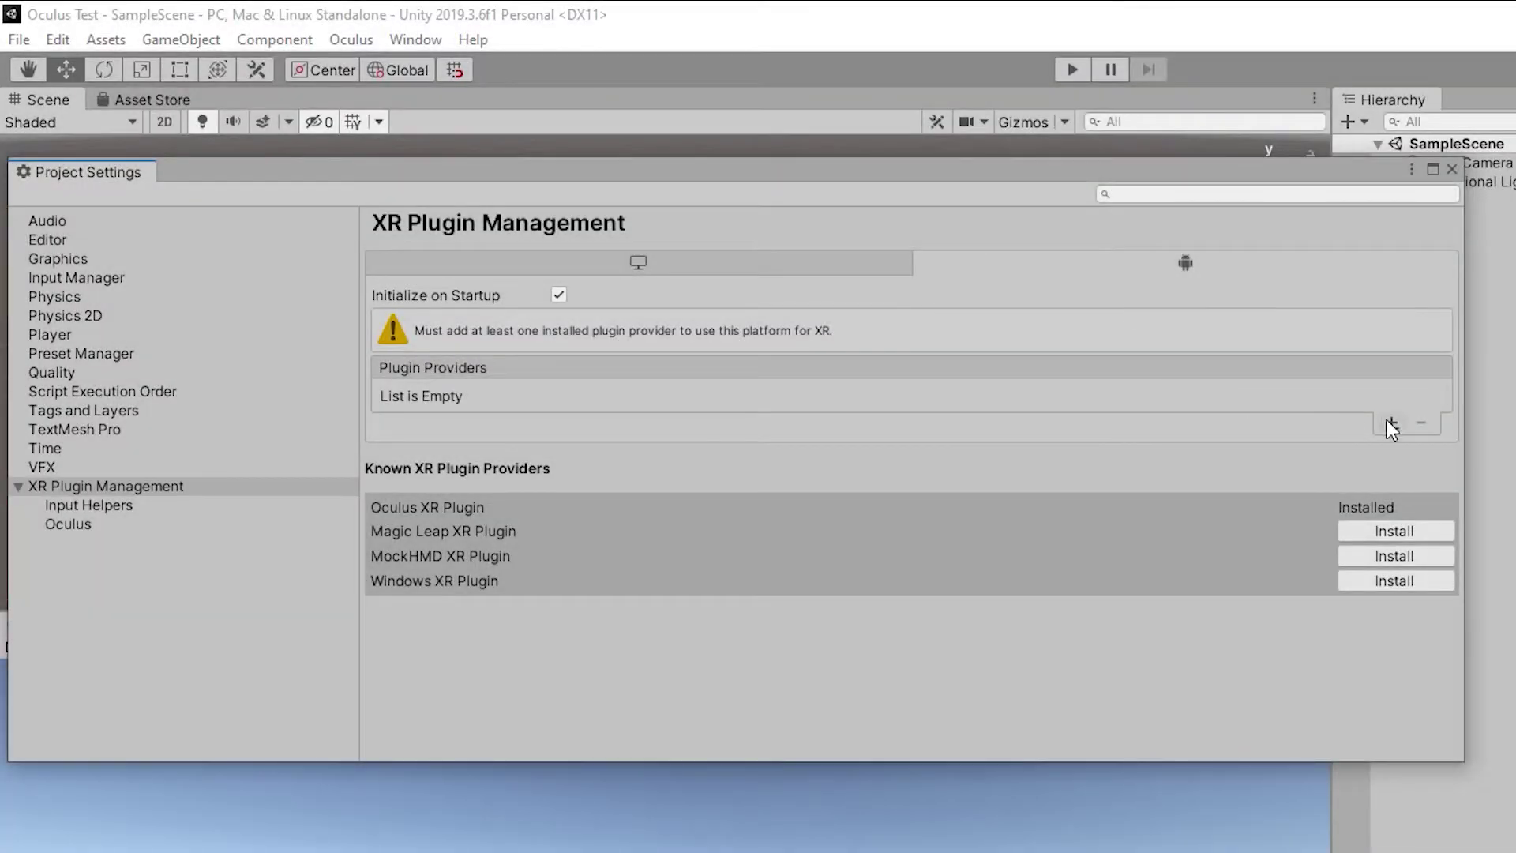
Add Oculus Loader as the plug-in provider for both Android and PC standalone.
left_click(1390, 424)
left_click(1452, 437)
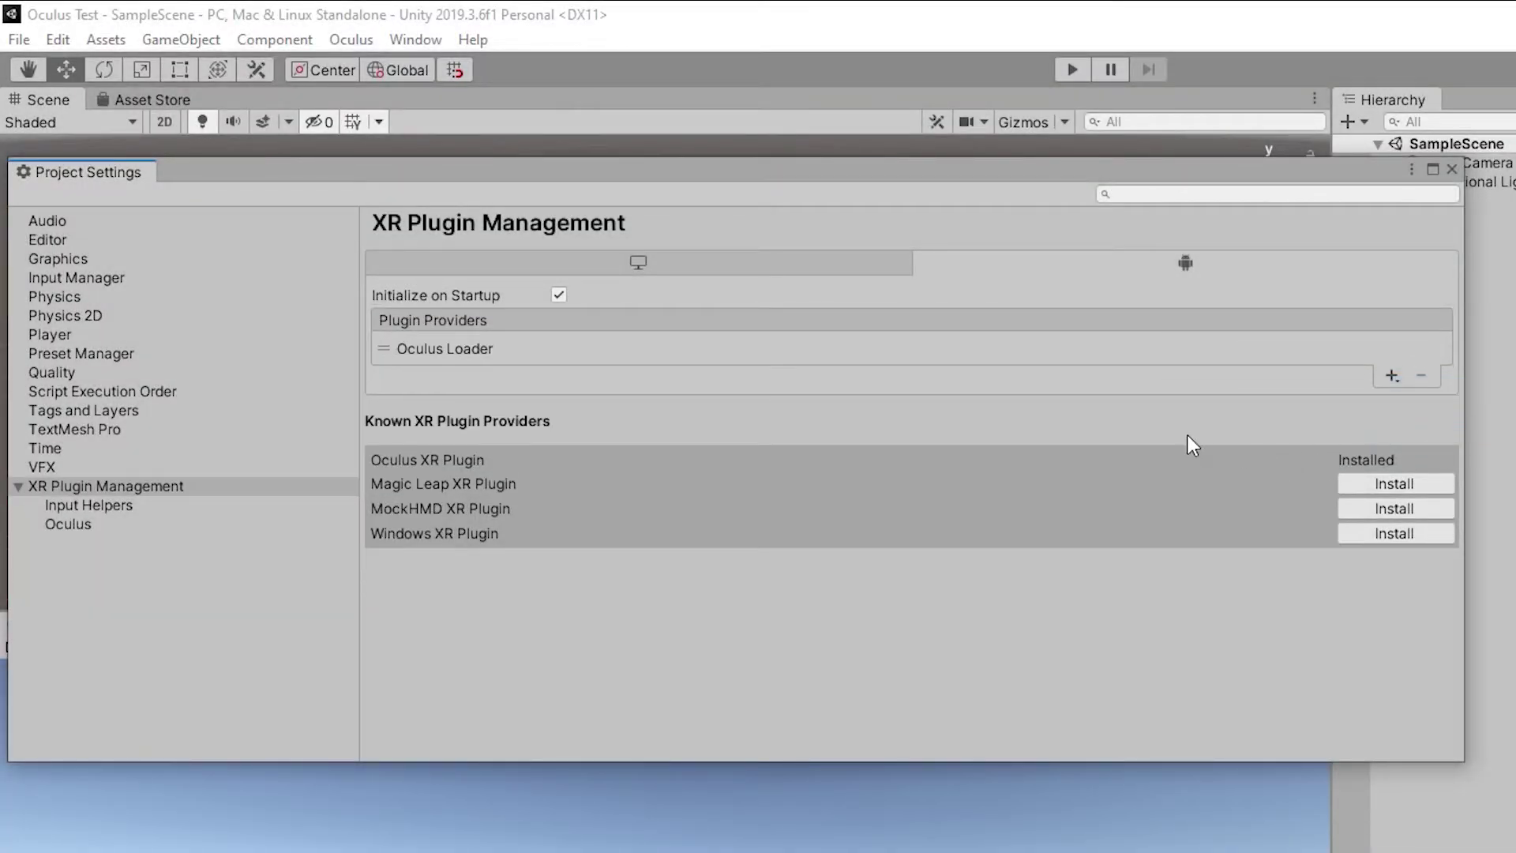
left_click(744, 261)
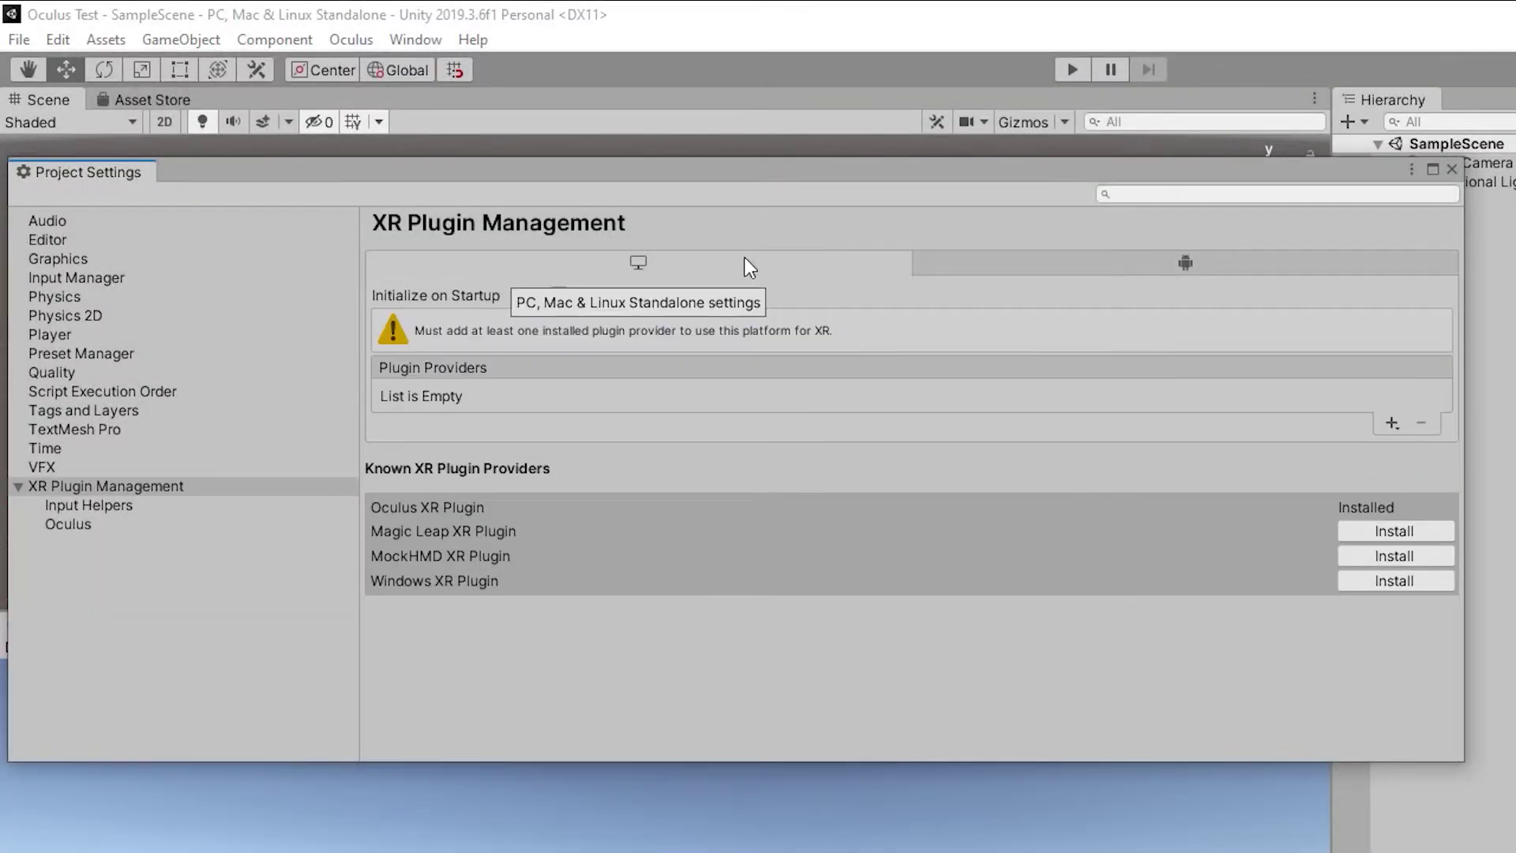
left_click(1390, 424)
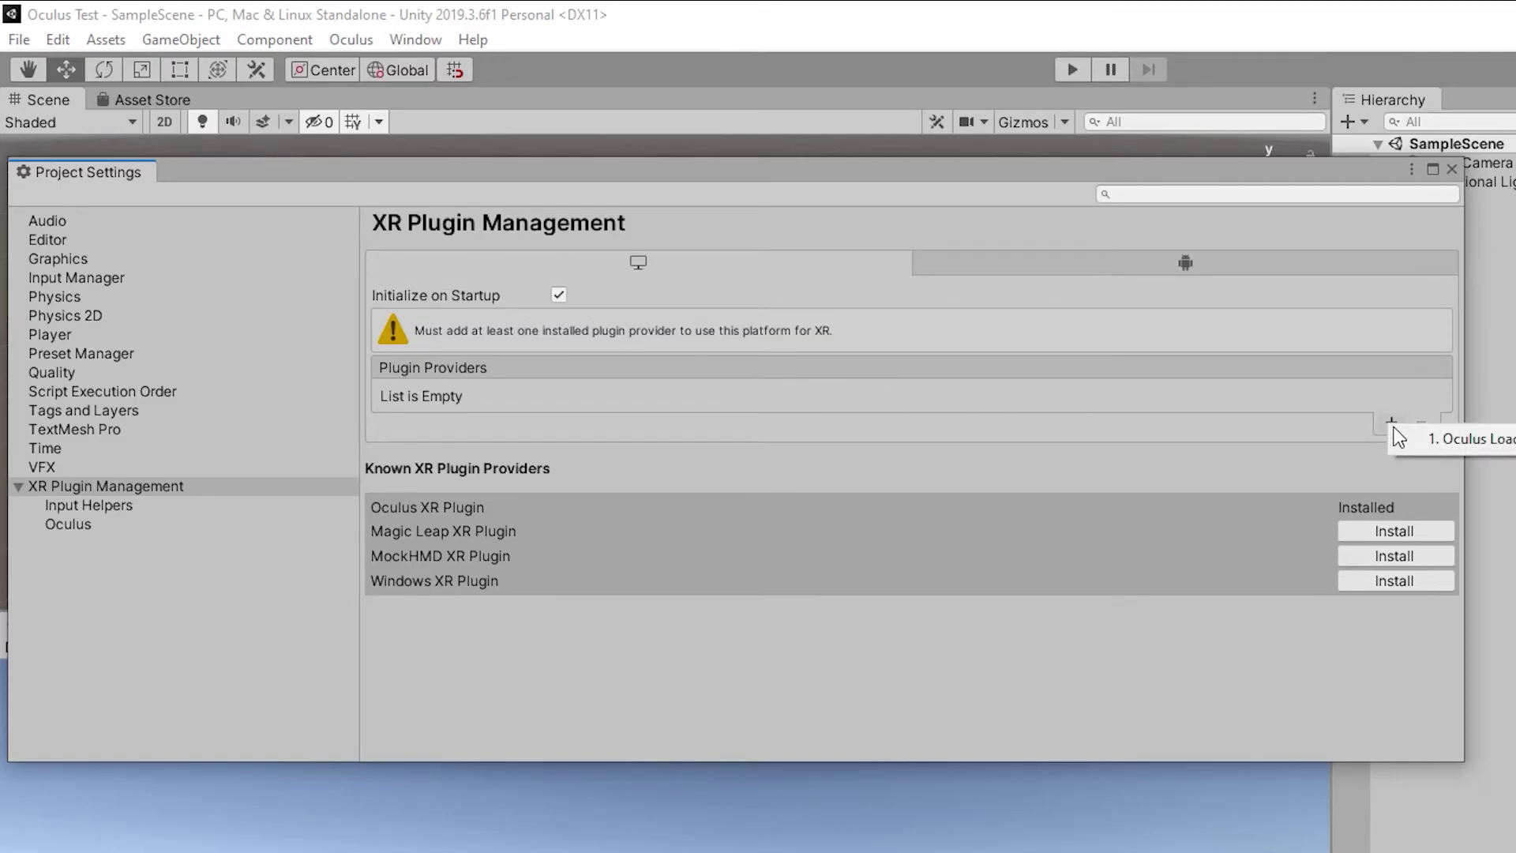
left_click(1467, 442)
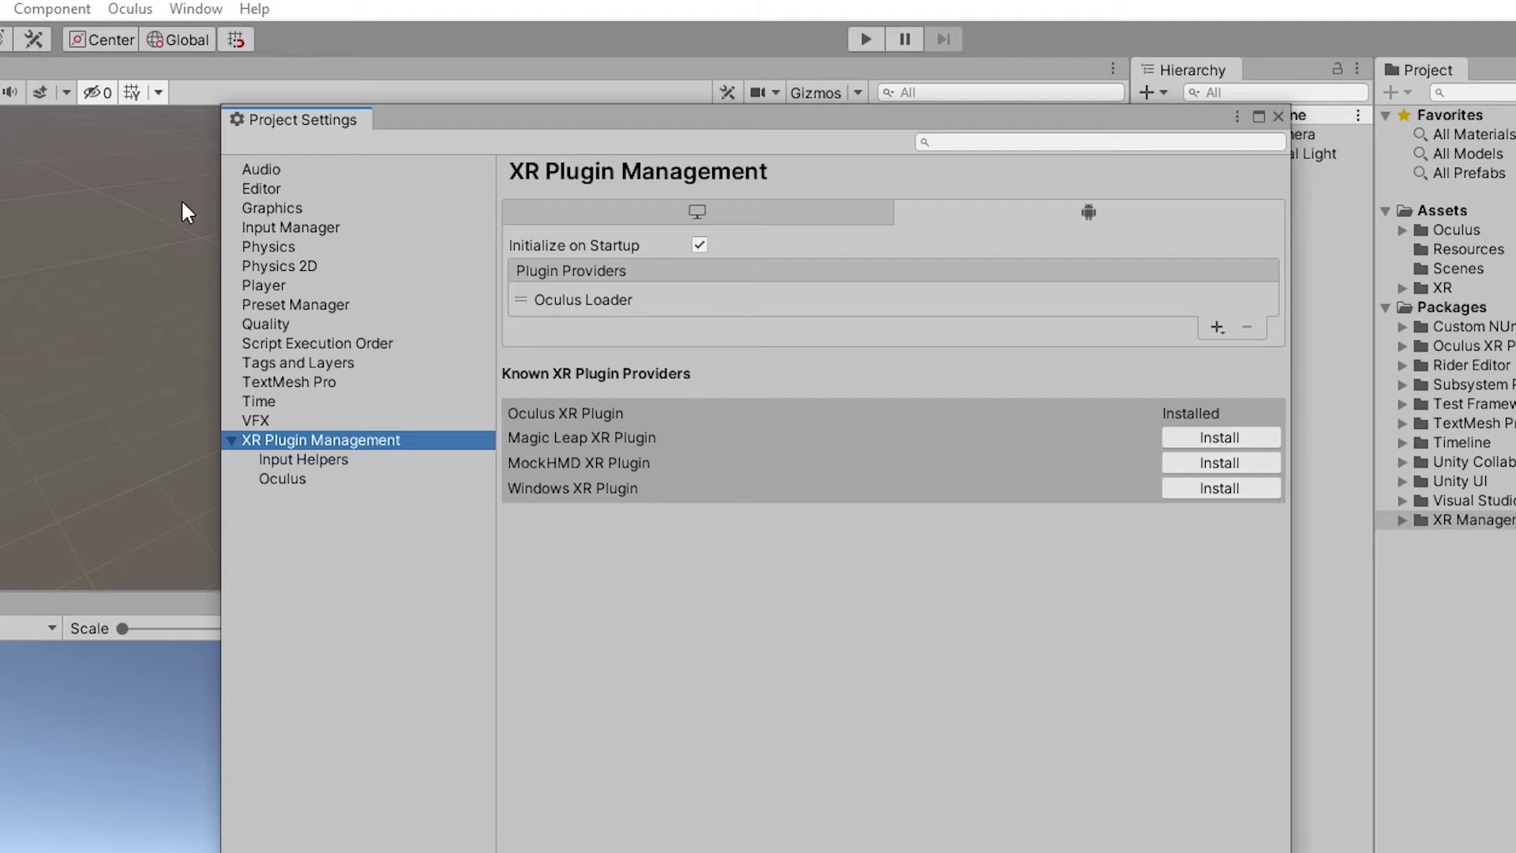
In Player settings, keep Linear colour space and move OpenGLES3 above Vulkan in Graphics APIs.
left_click(296, 289)
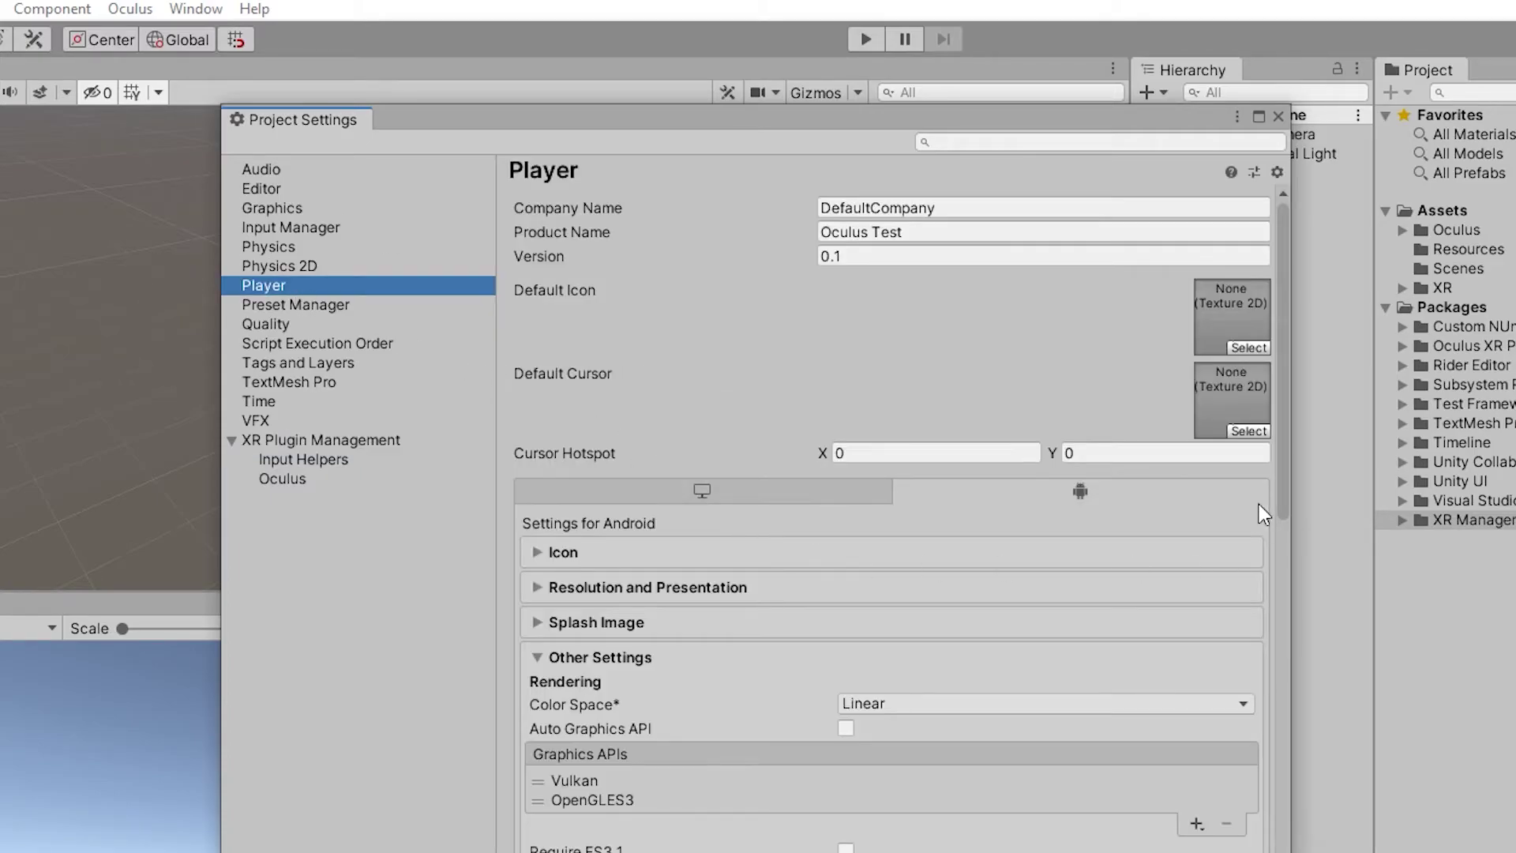
left_click_drag(1286, 466, 1293, 619)
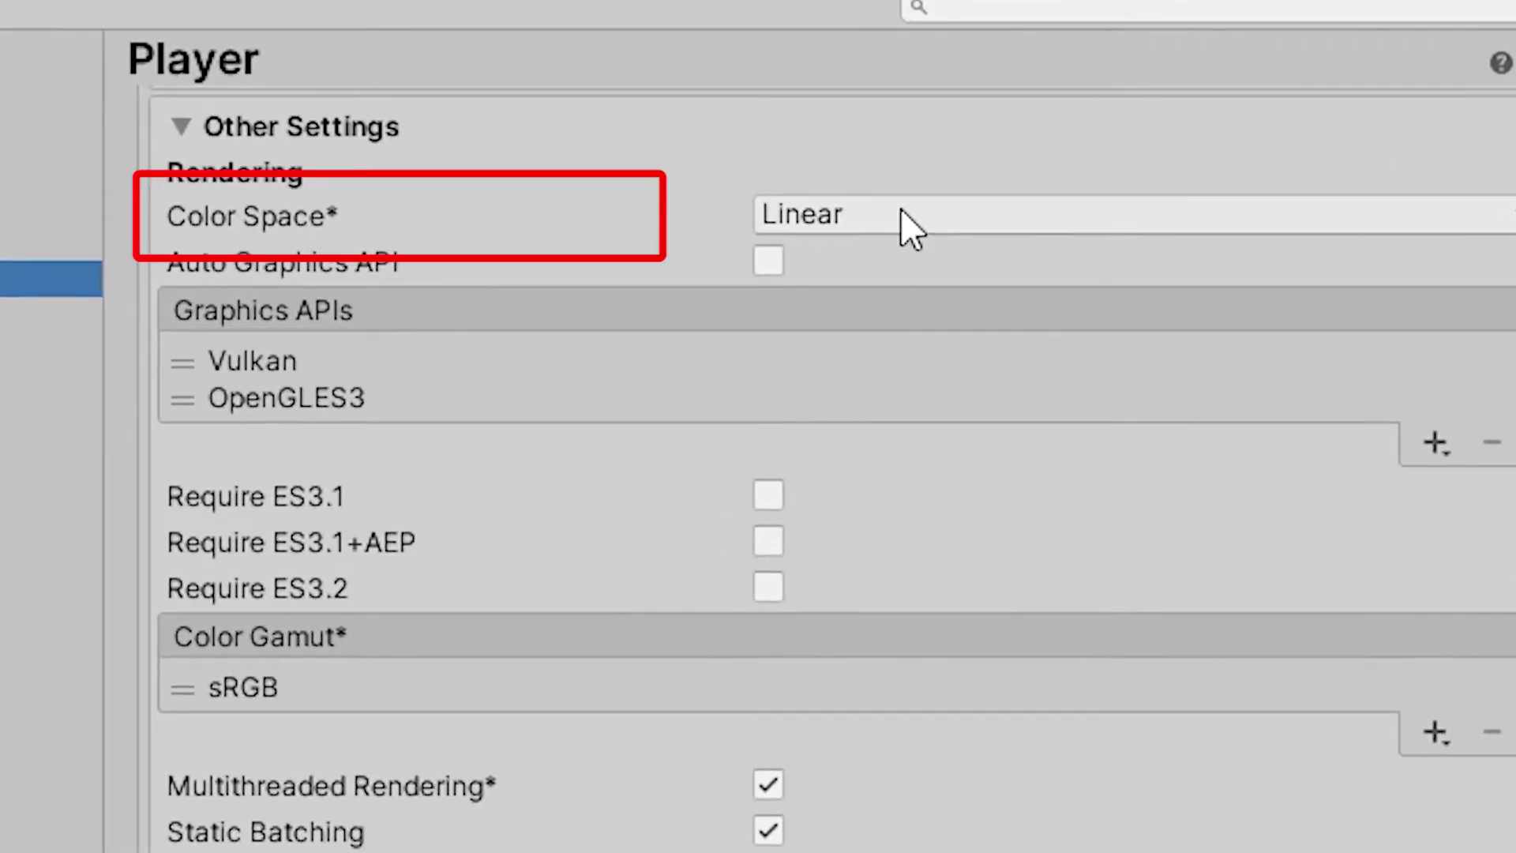
left_click(917, 255)
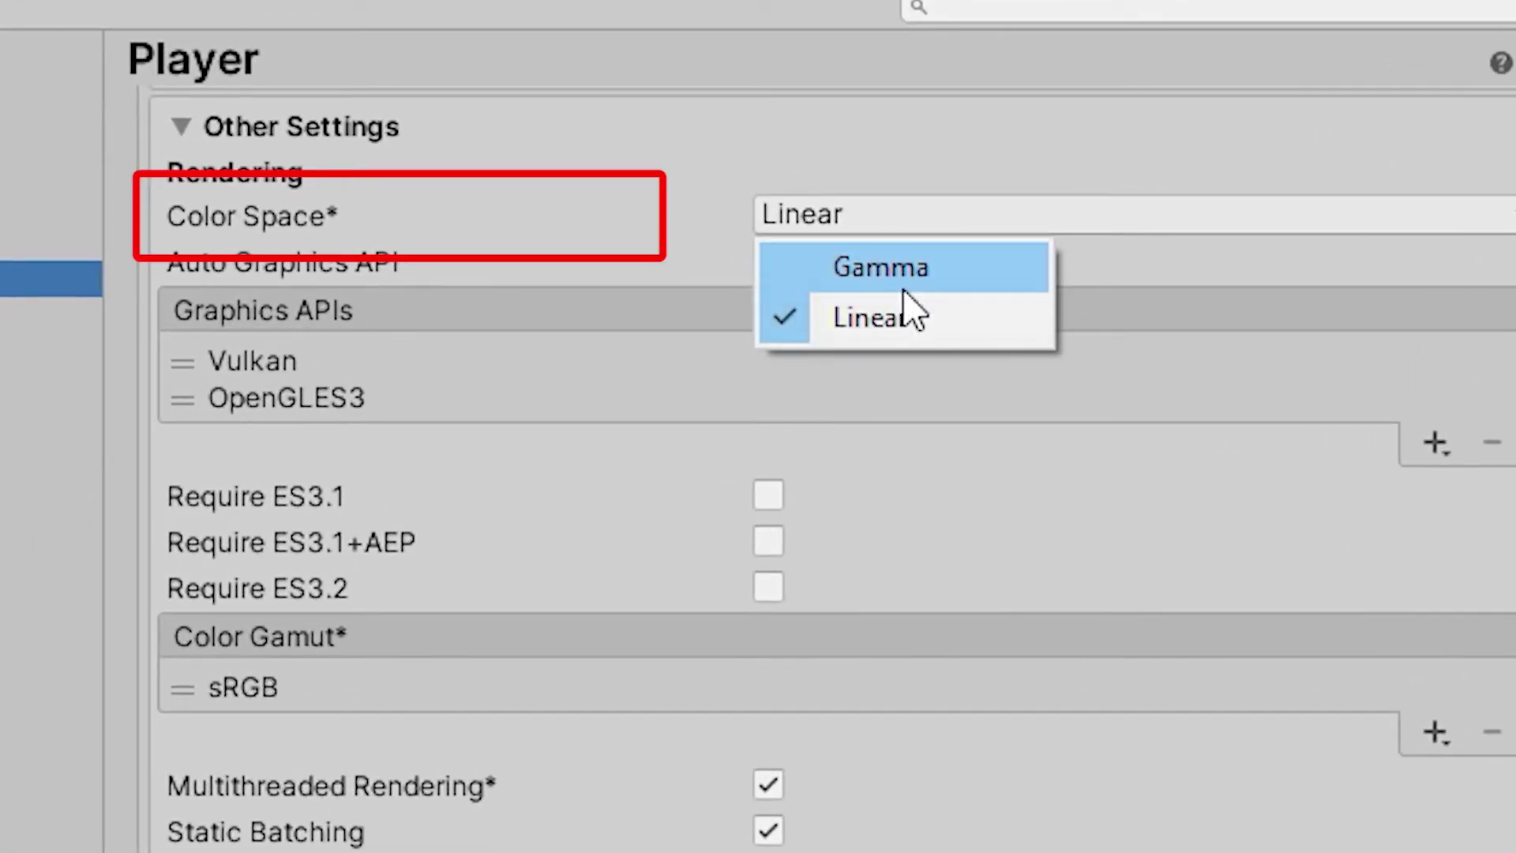
left_click(895, 330)
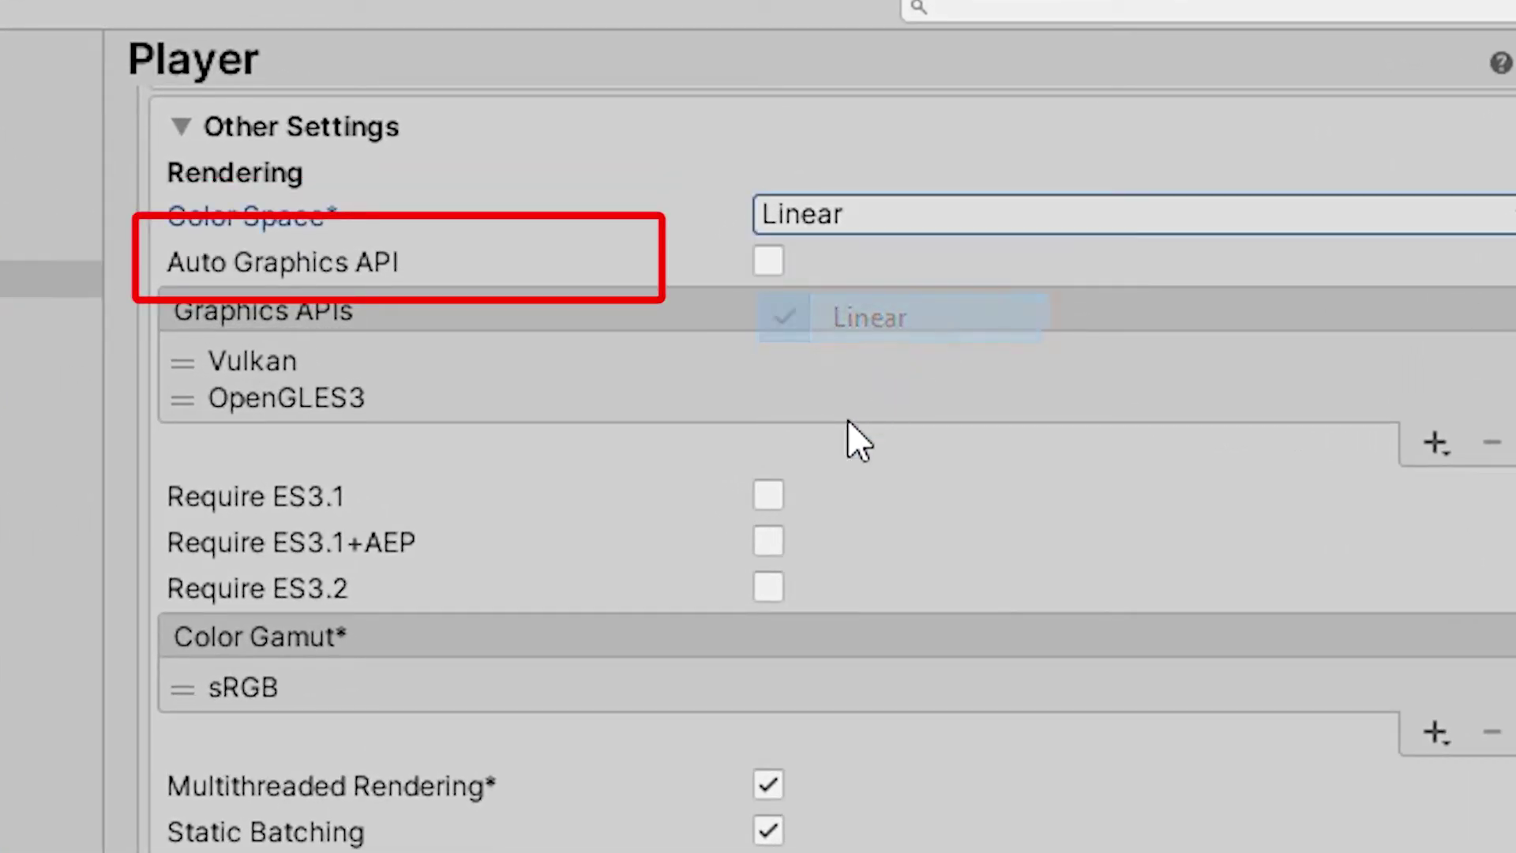
left_click(277, 387)
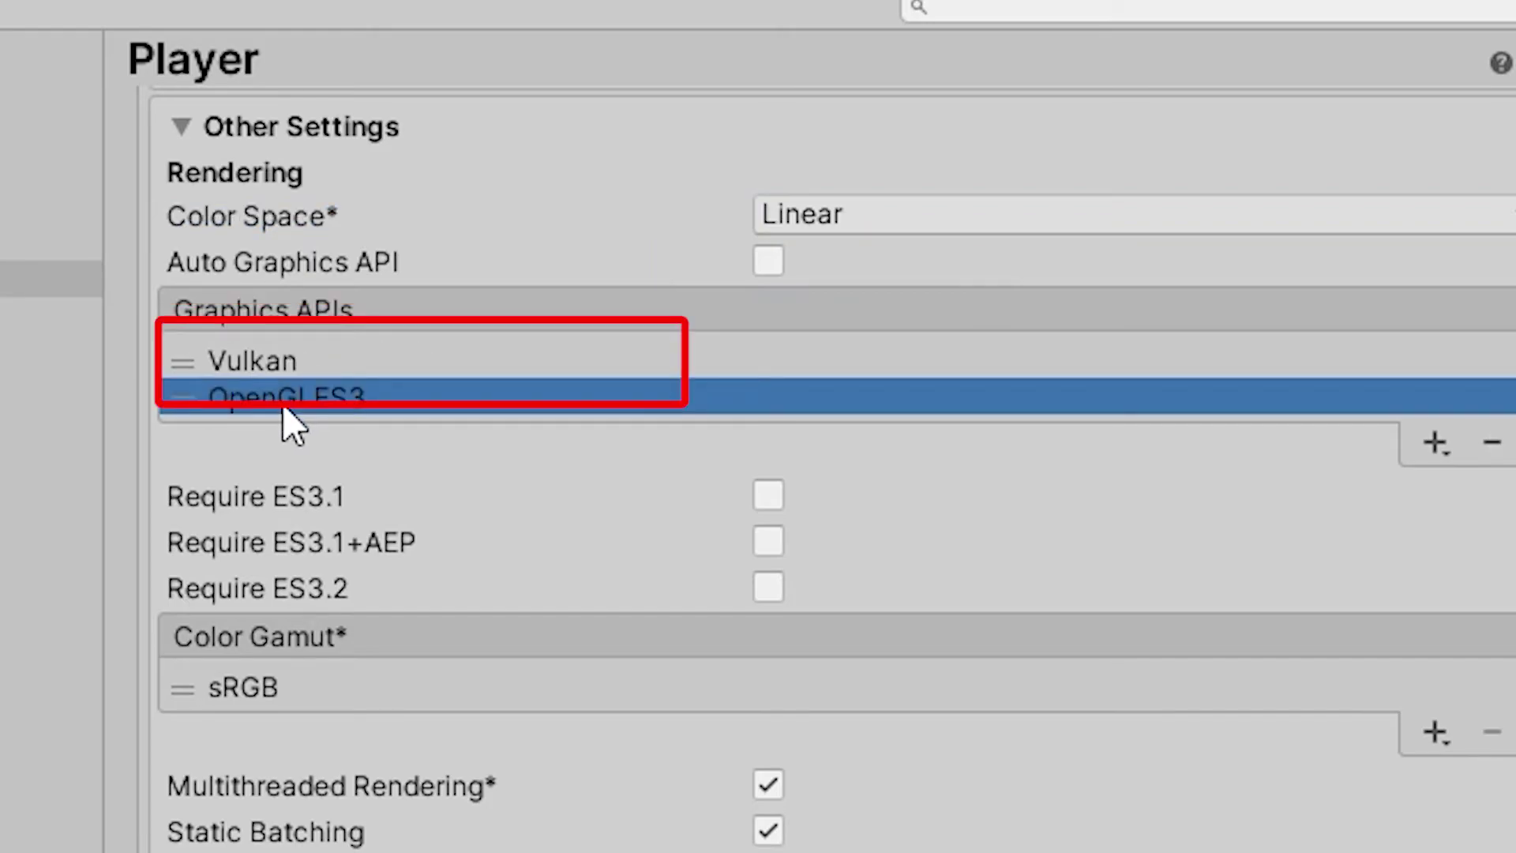
left_click_drag(283, 405, 316, 345)
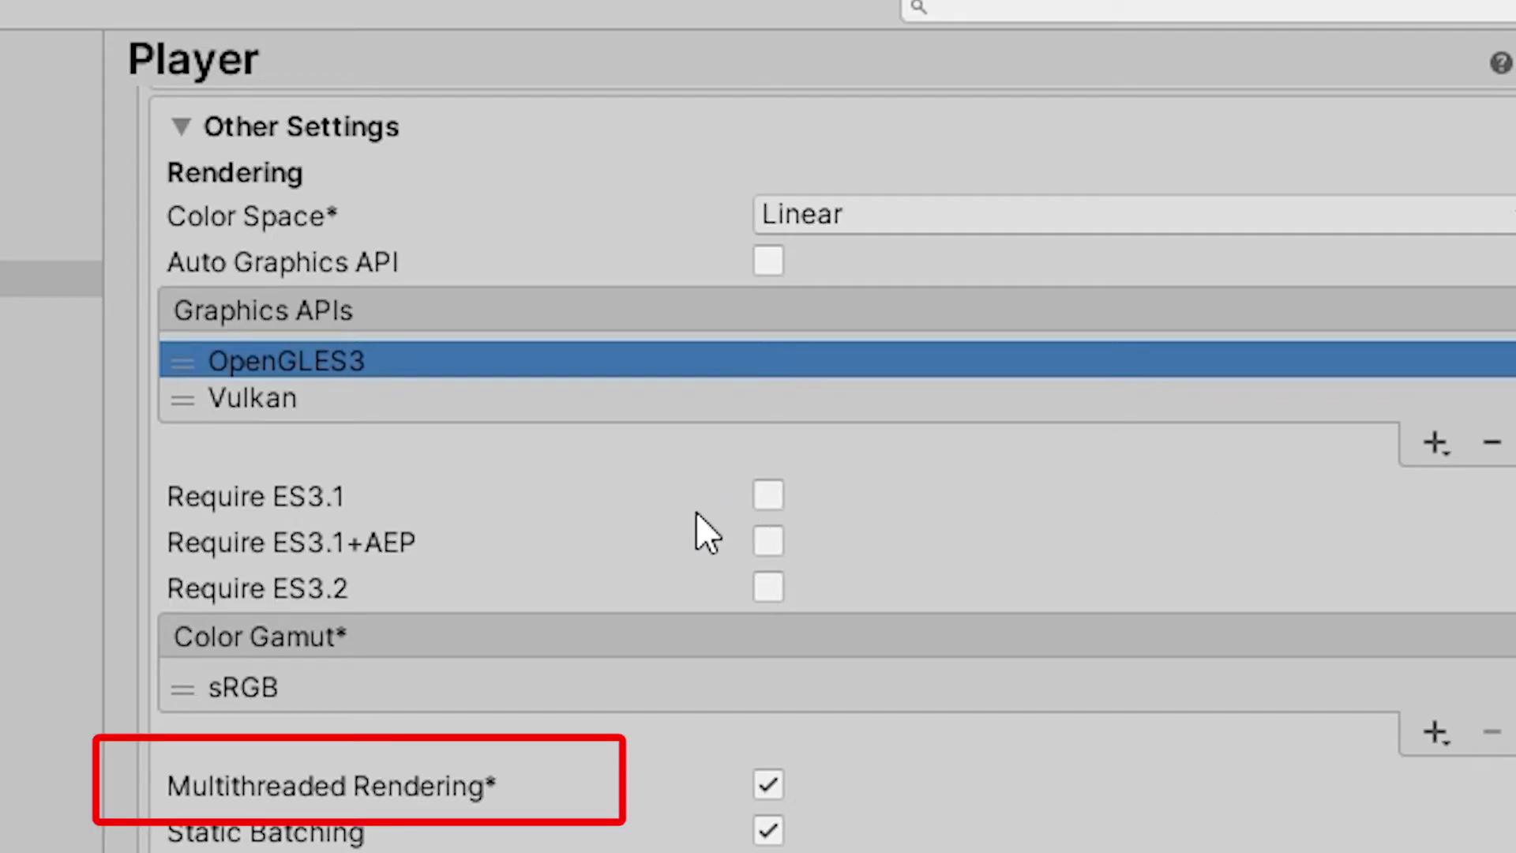
left_click(770, 786)
Set the Minimum API Level to Android 6.0 'Marshmallow' (API level 23).
scroll(774, 788, "down", 5)
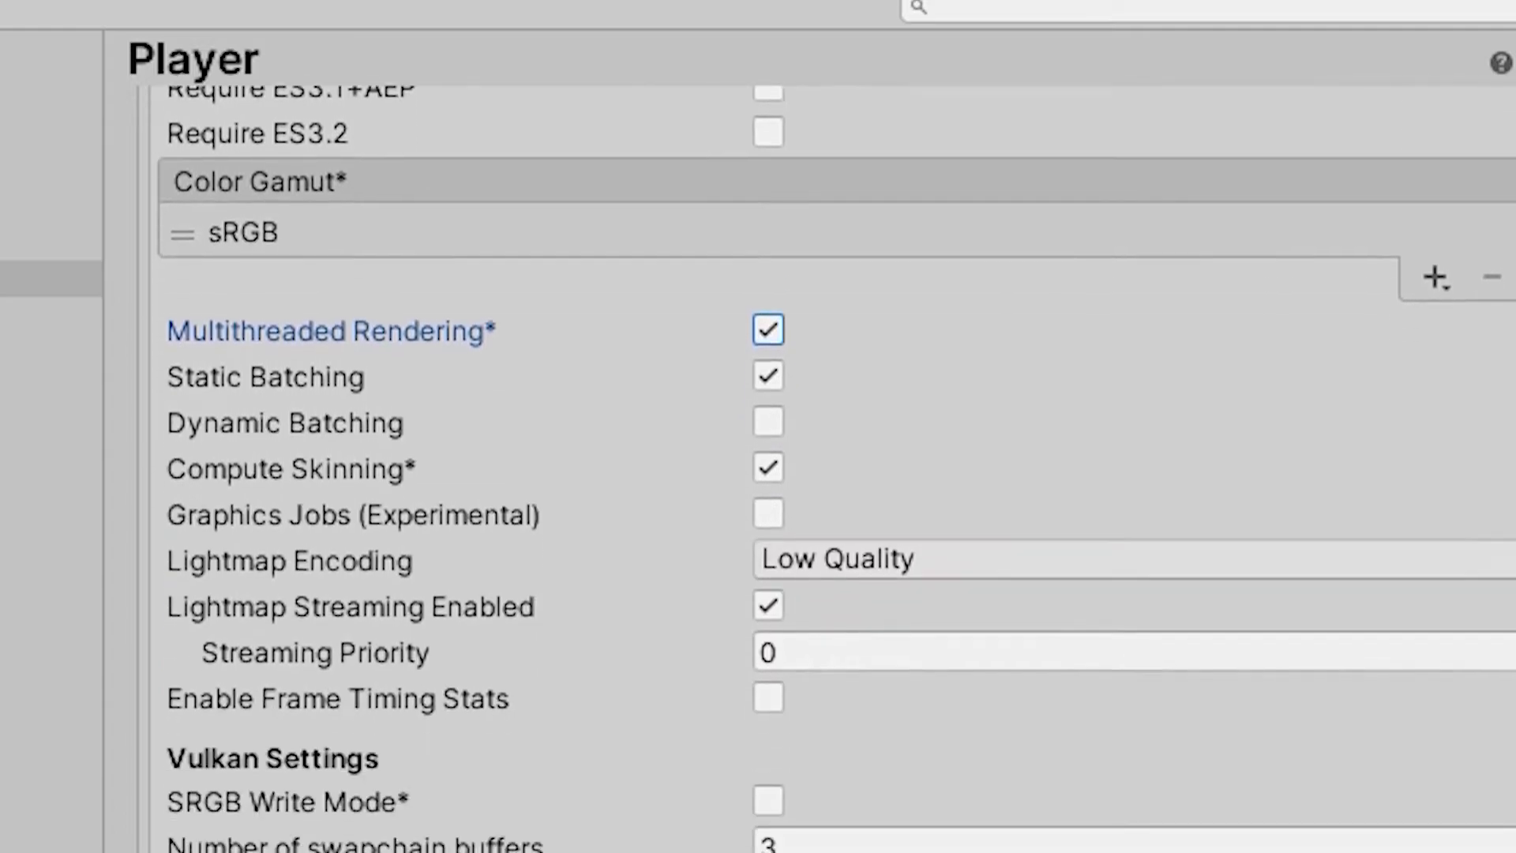
scroll(1071, 651, "down", 6)
left_click(1071, 651)
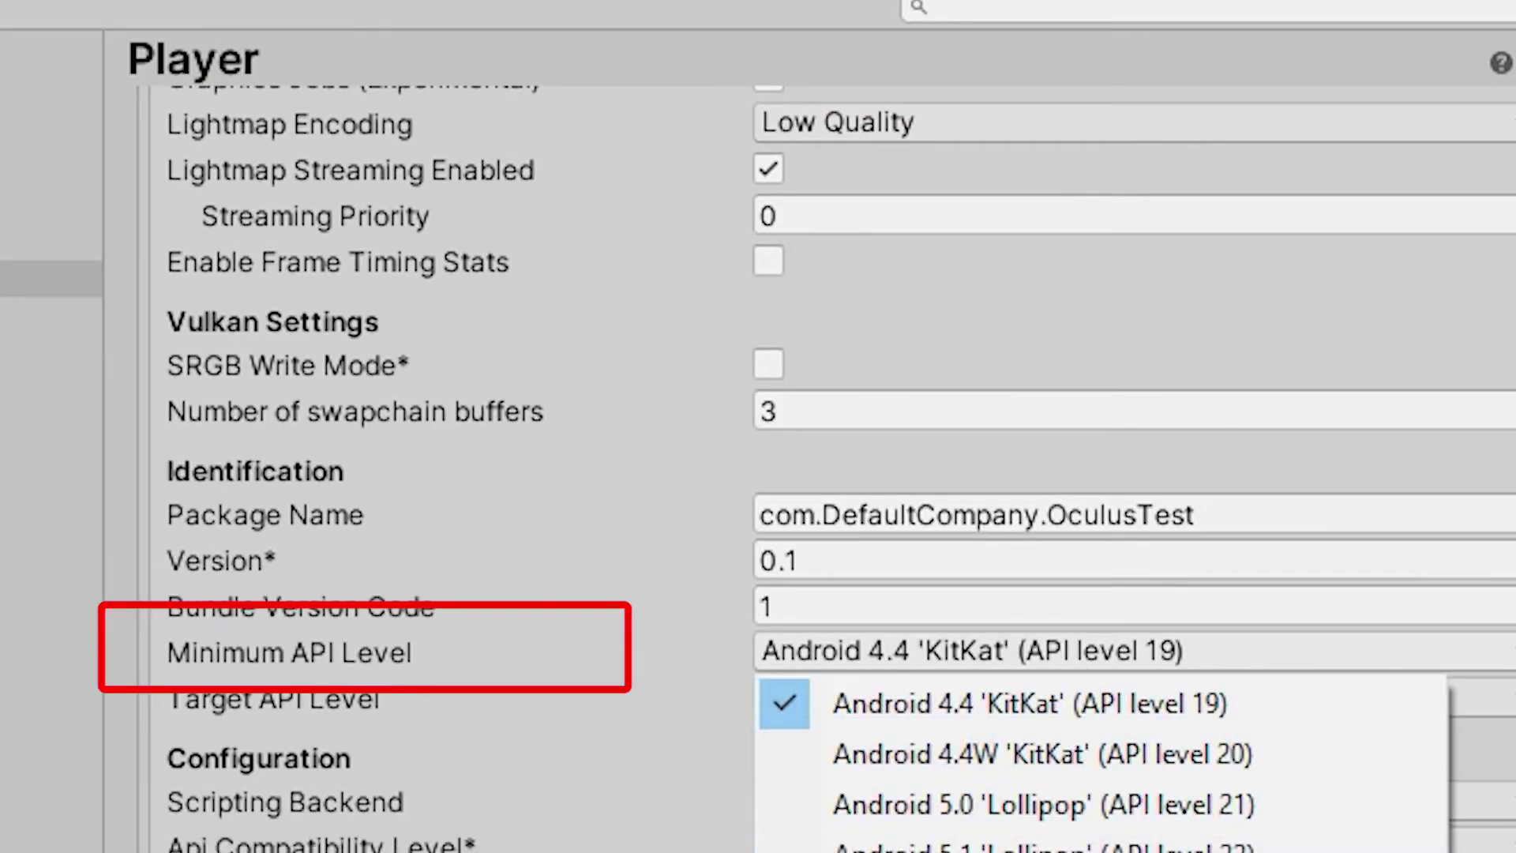
key("Down")
key("Down")
key("Down")
key("Down")
key("Return")
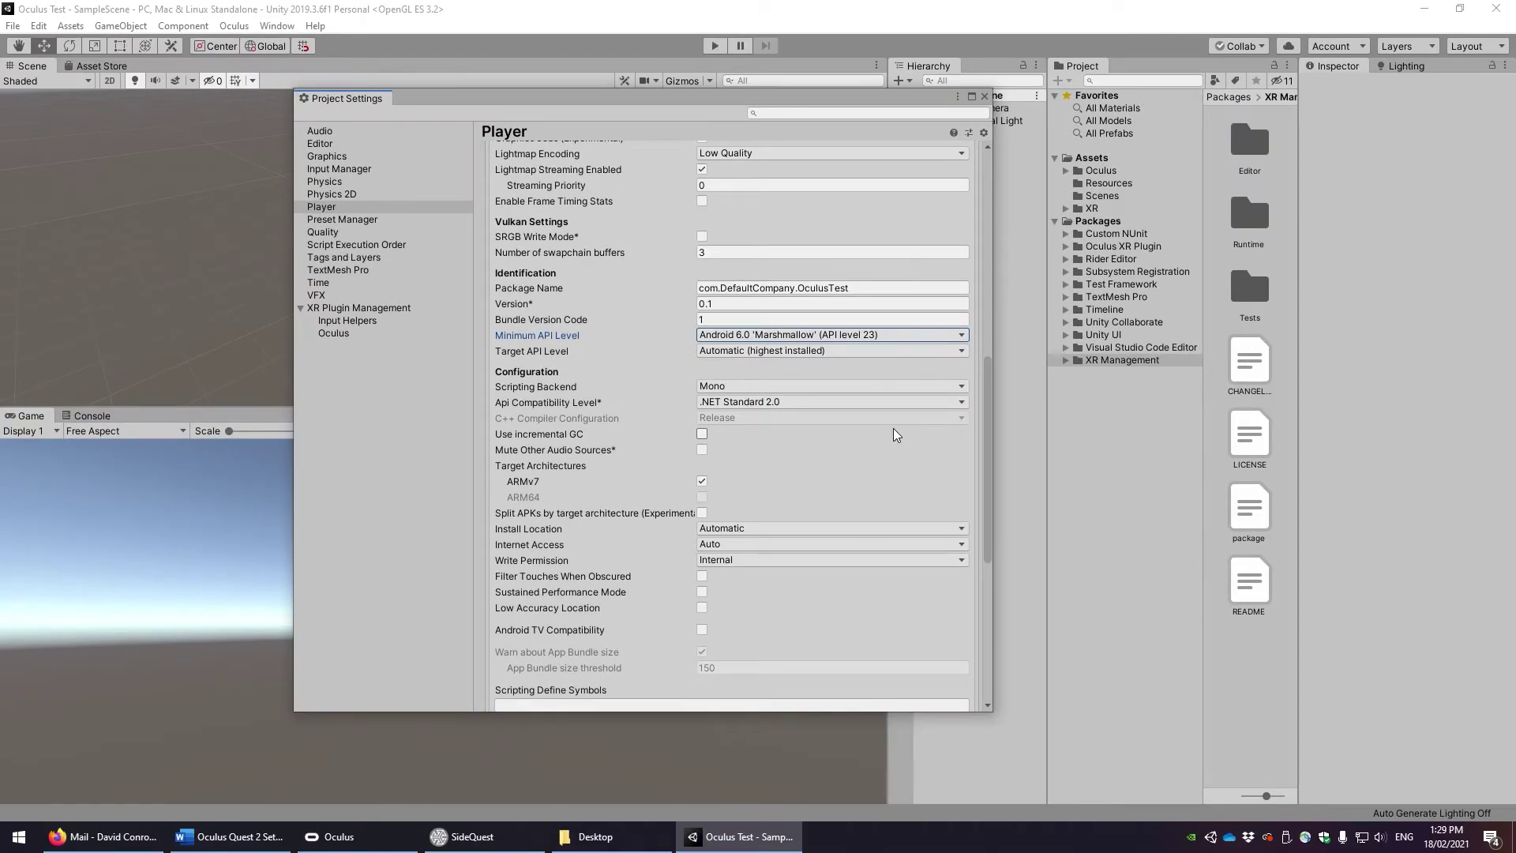
Close project settings and open the CustomControllers scene found by searching 'customcon'.
left_click(984, 95)
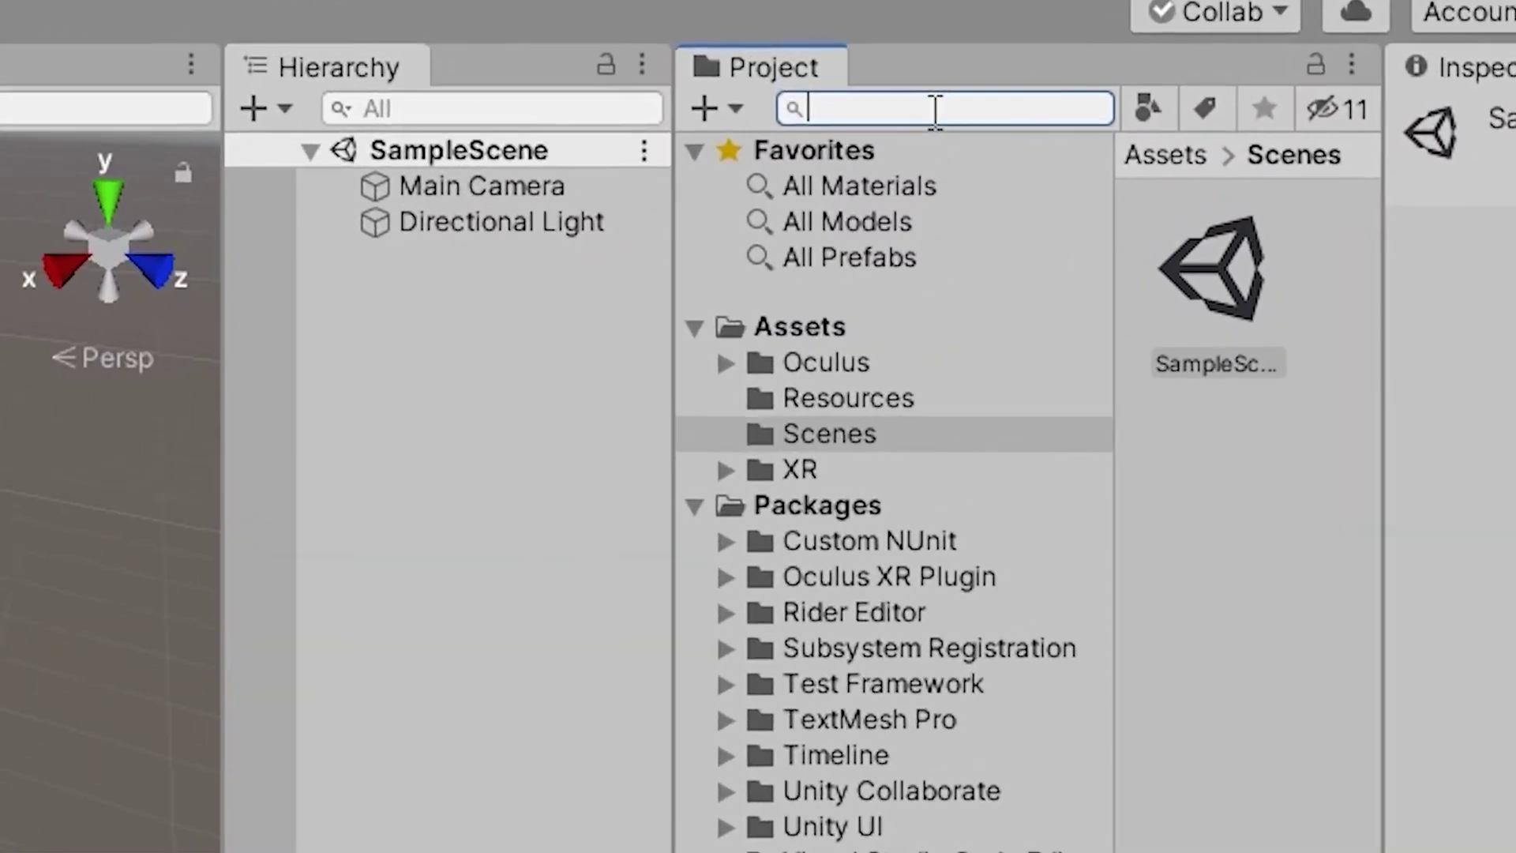
type("custom")
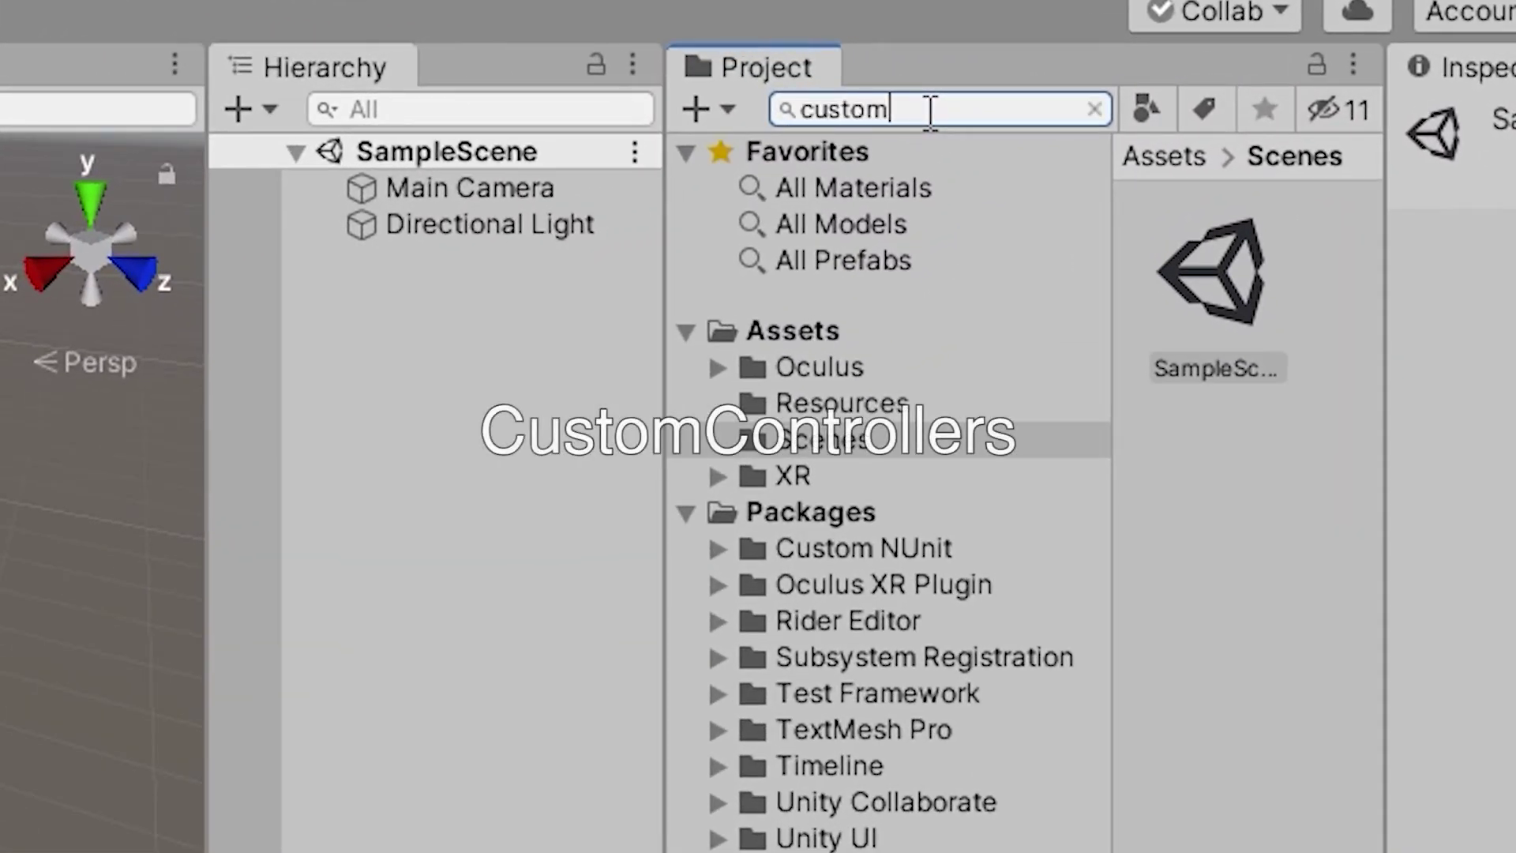
type("con")
double_click(1186, 269)
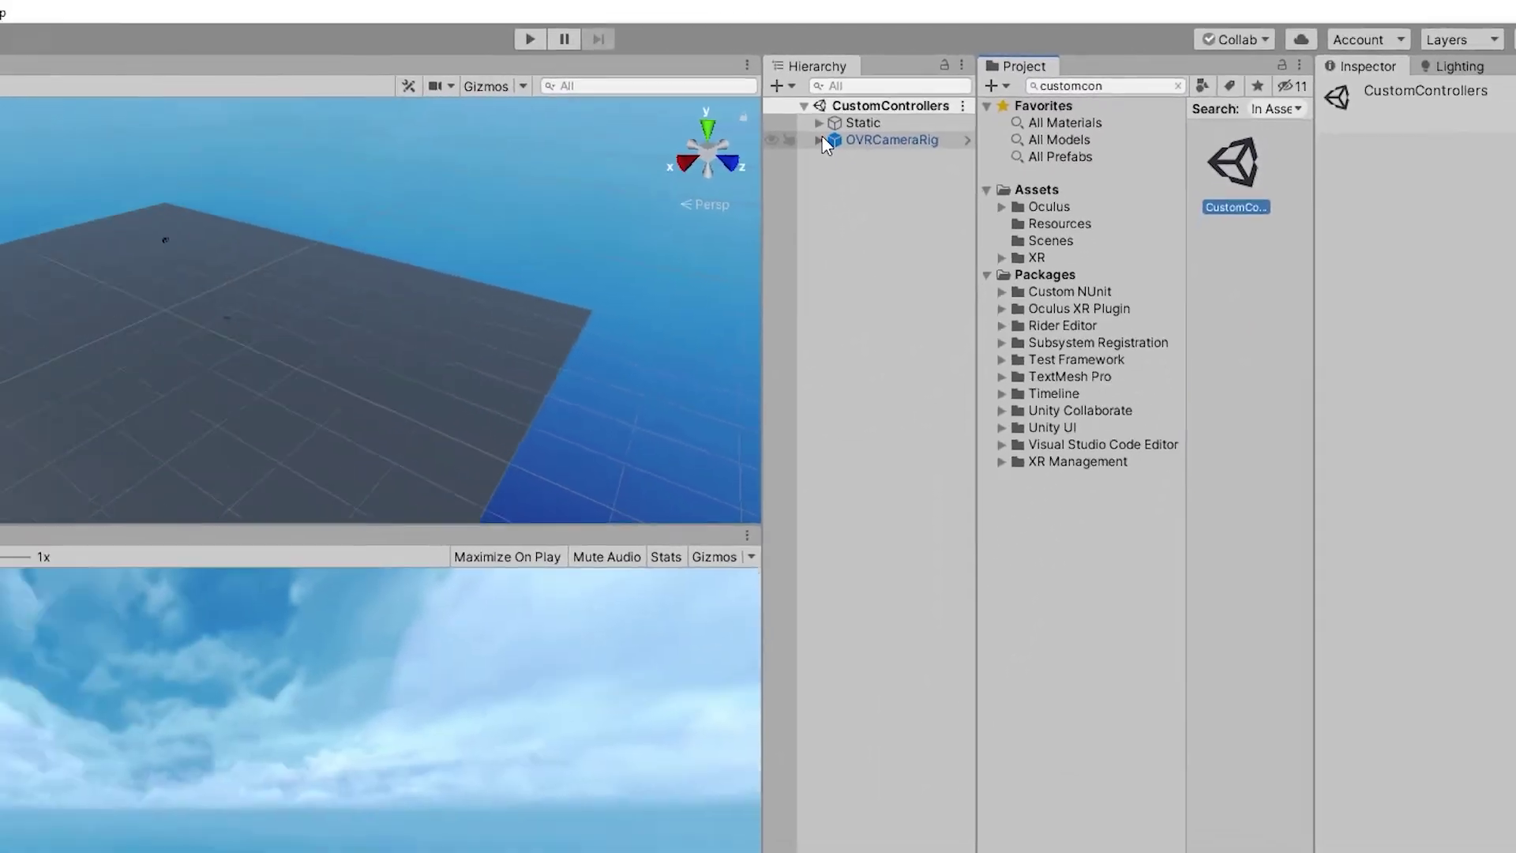
Expand OVRCameraRig > TrackingSpace to the left and right controller prefabs and frame the controller.
left_click(327, 225)
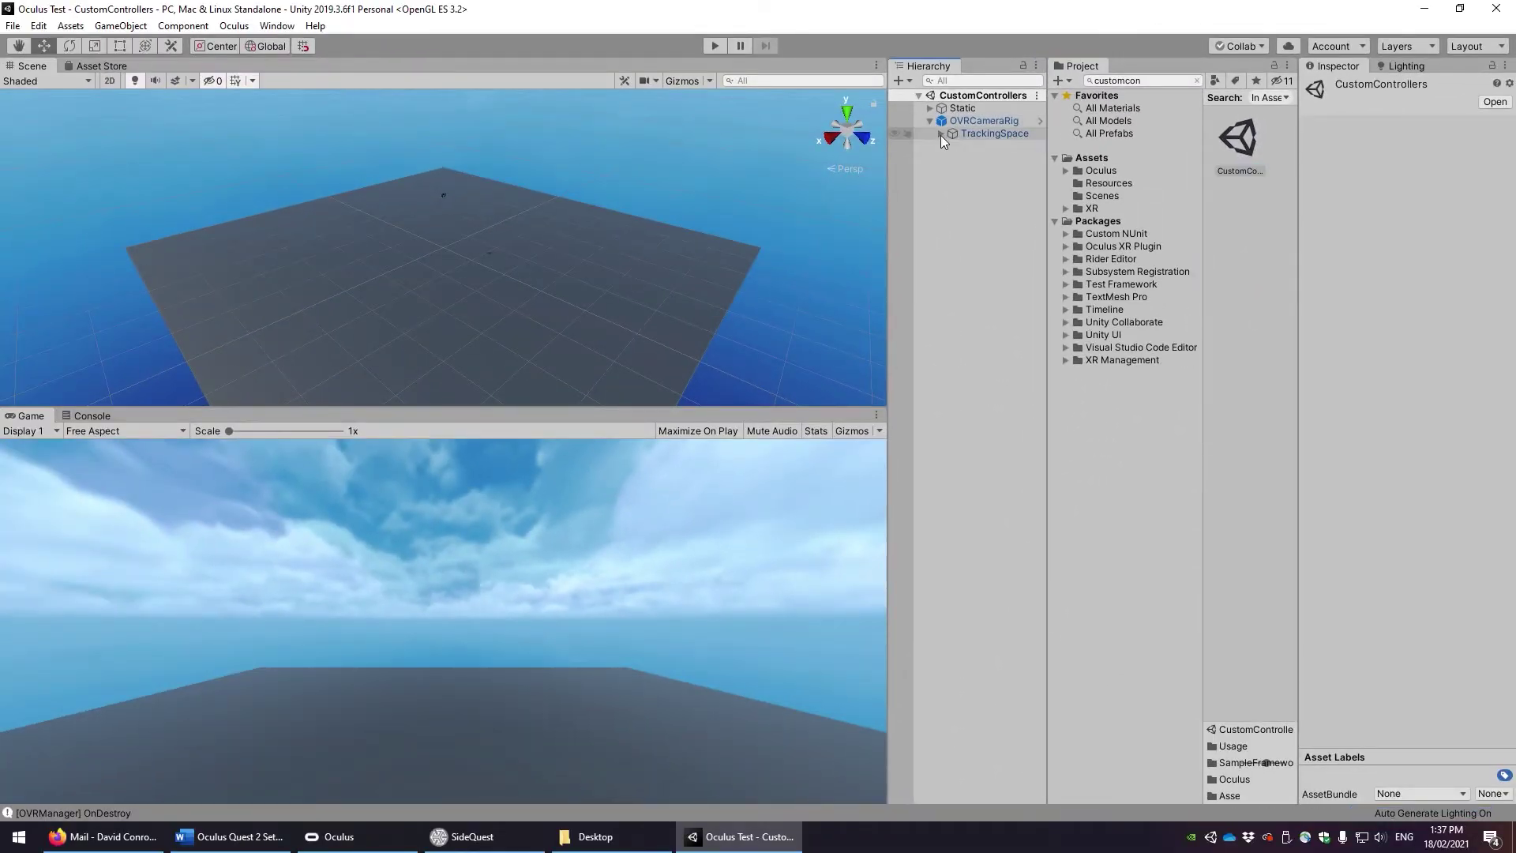
left_click(941, 135)
left_click_drag(888, 229, 804, 227)
left_click(865, 196)
left_click(866, 234)
left_click(935, 259)
left_click(935, 222)
key("f")
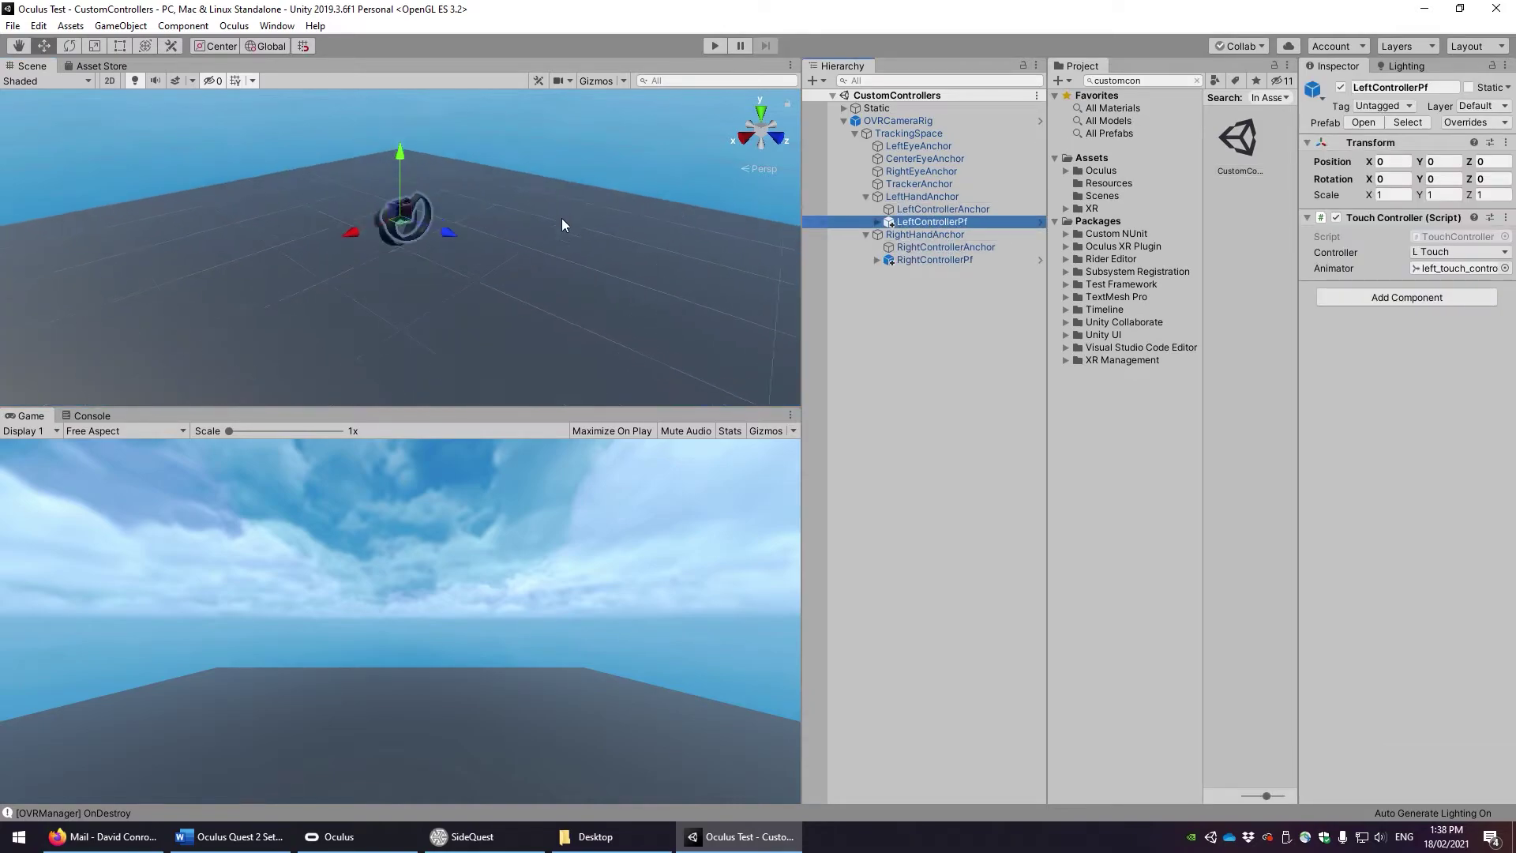
left_click_drag(531, 218, 429, 245, "alt")
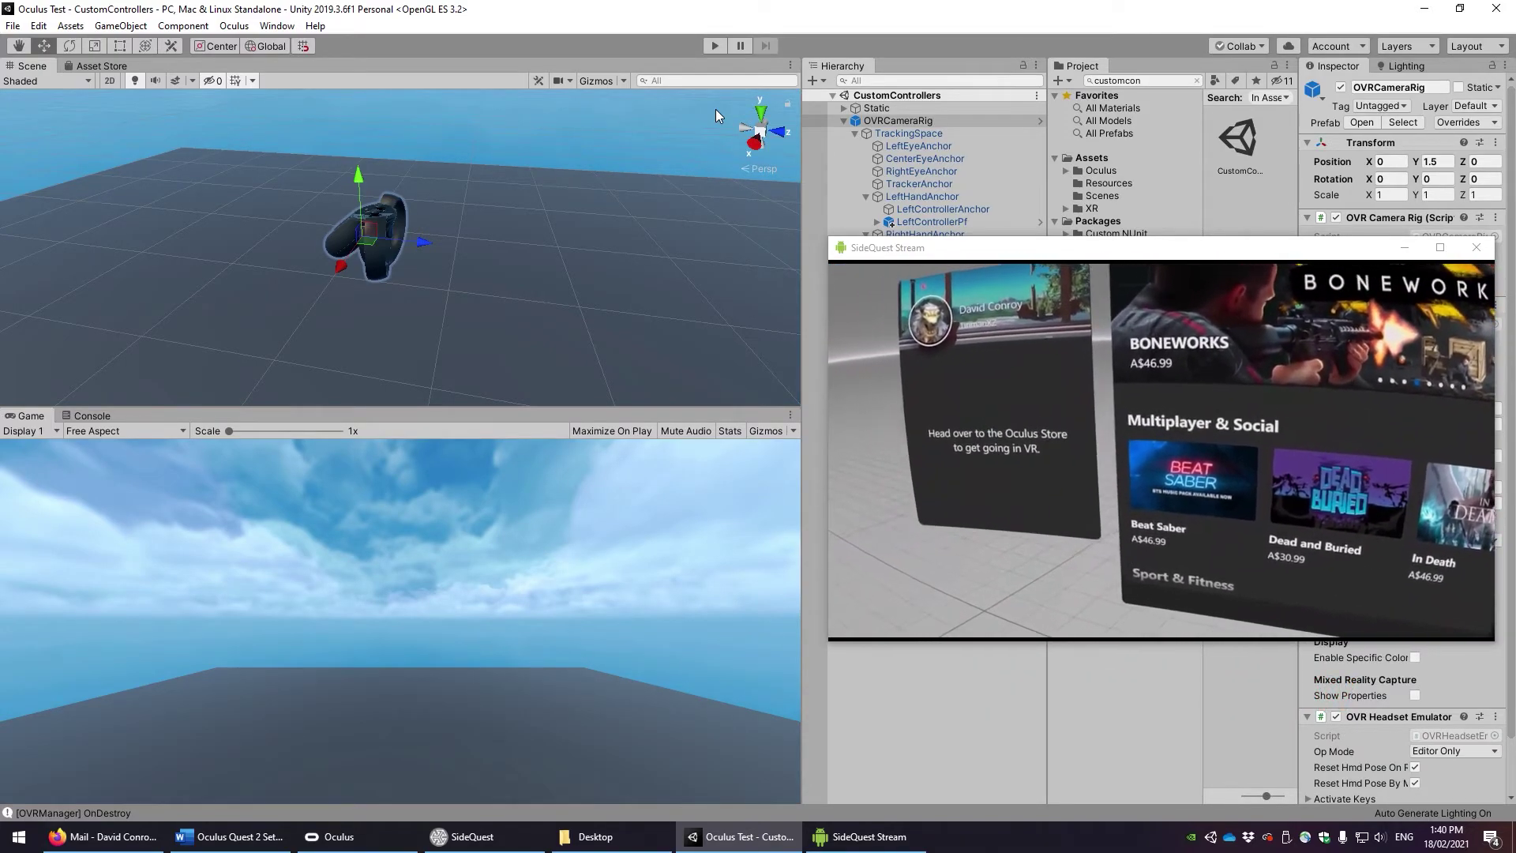
Enter Play mode to test the CustomControllers scene.
left_click(708, 50)
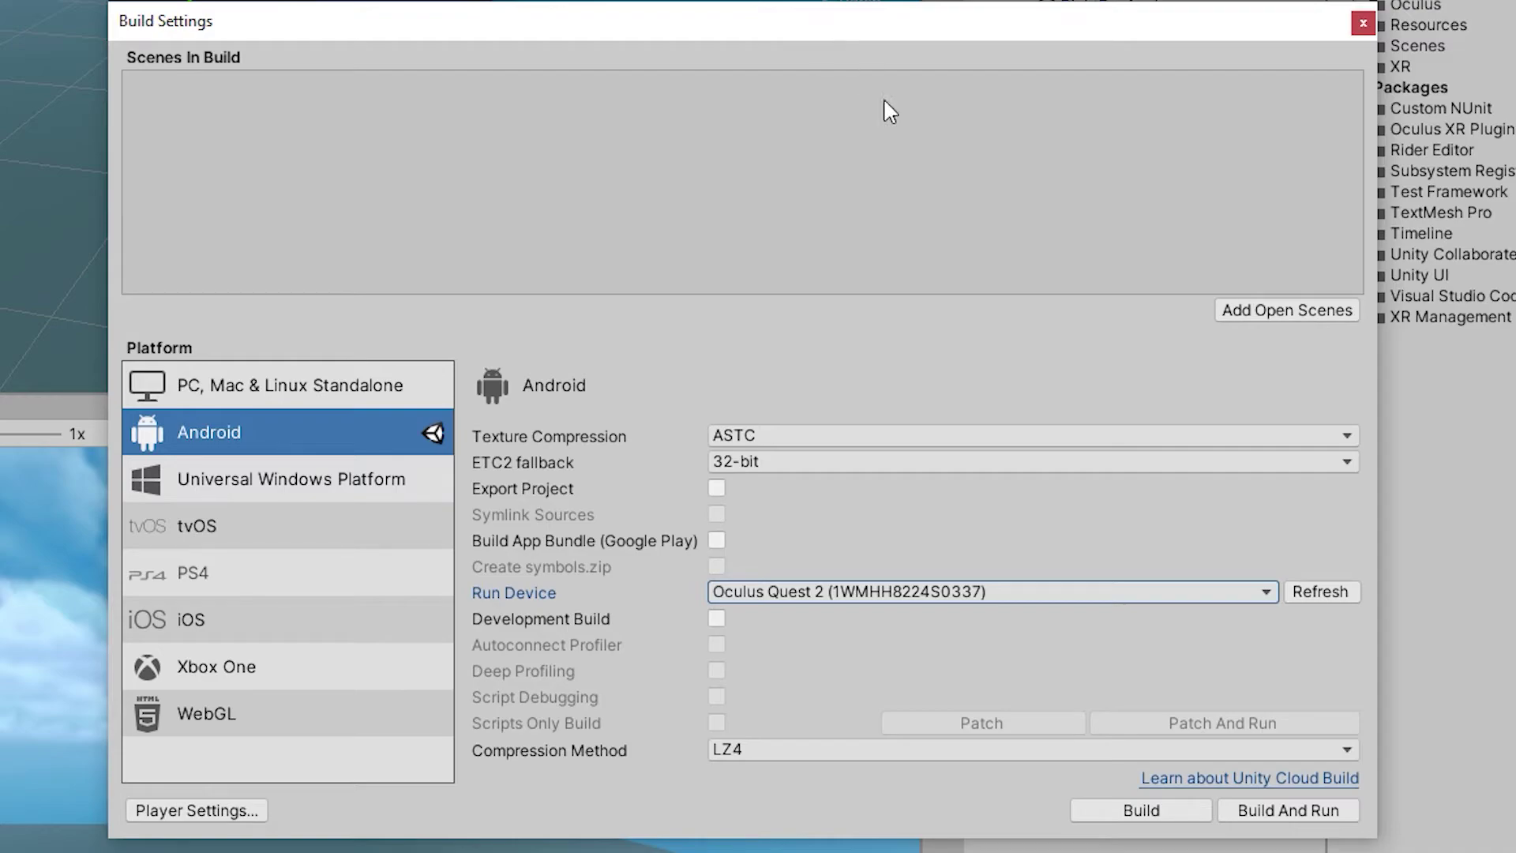
Add CustomControllers to the build list and build it over test build.apk in Temp.
left_click(1256, 314)
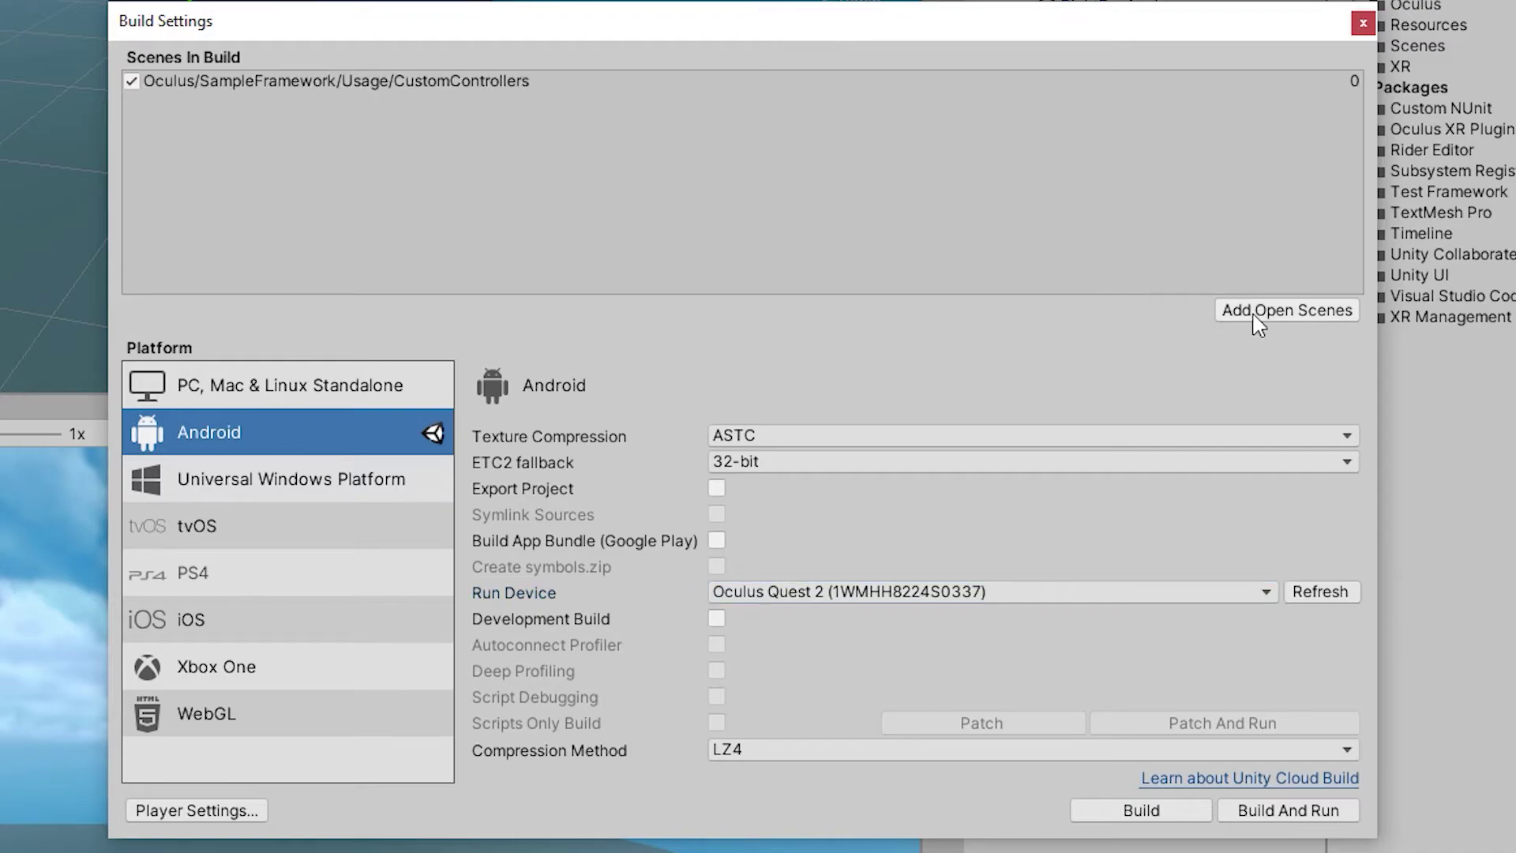
left_click(470, 79)
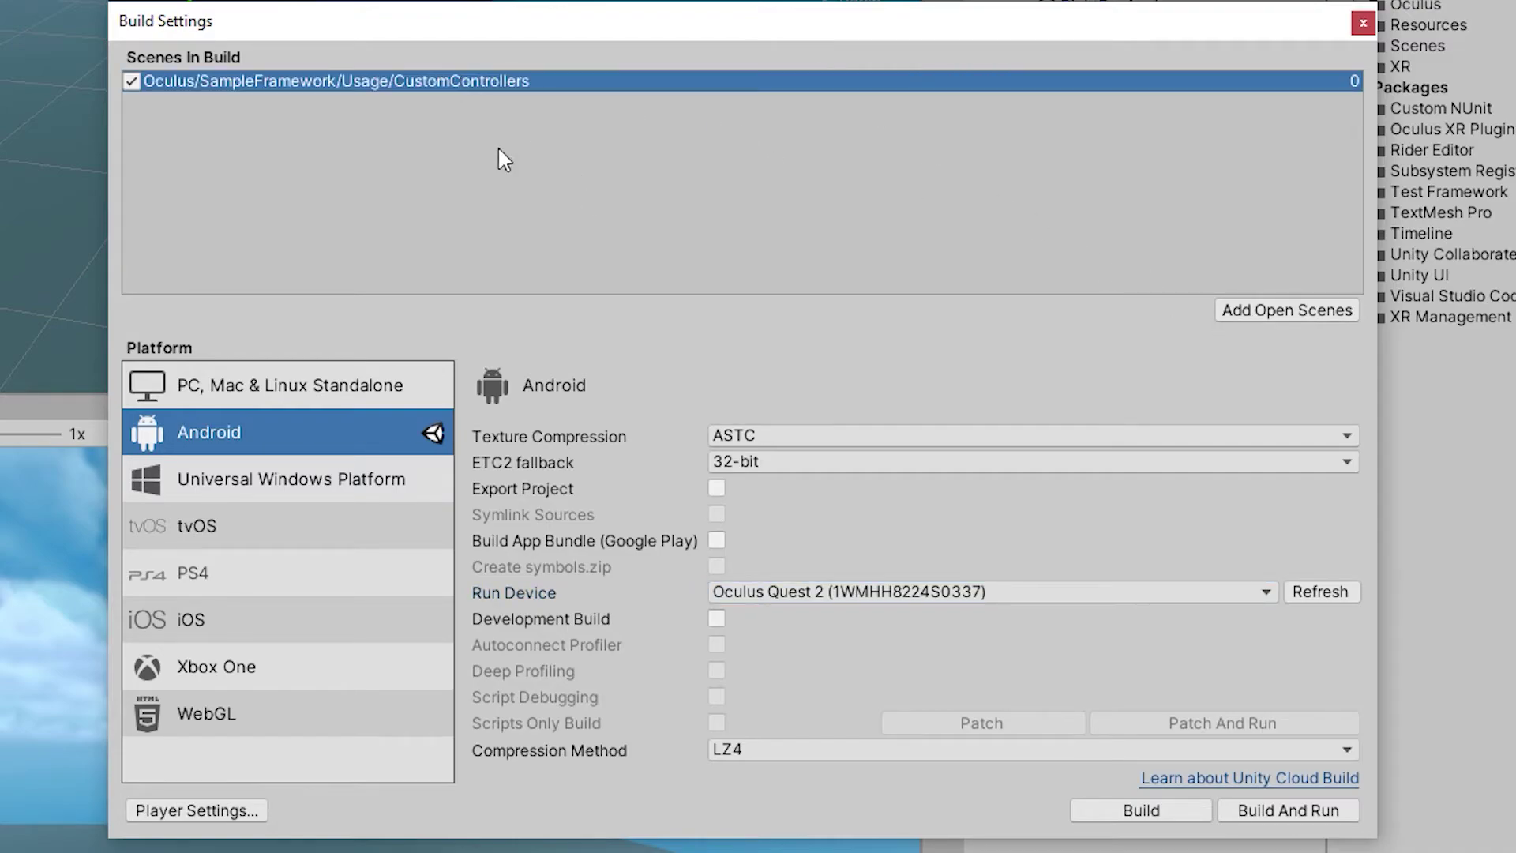
left_click(1161, 812)
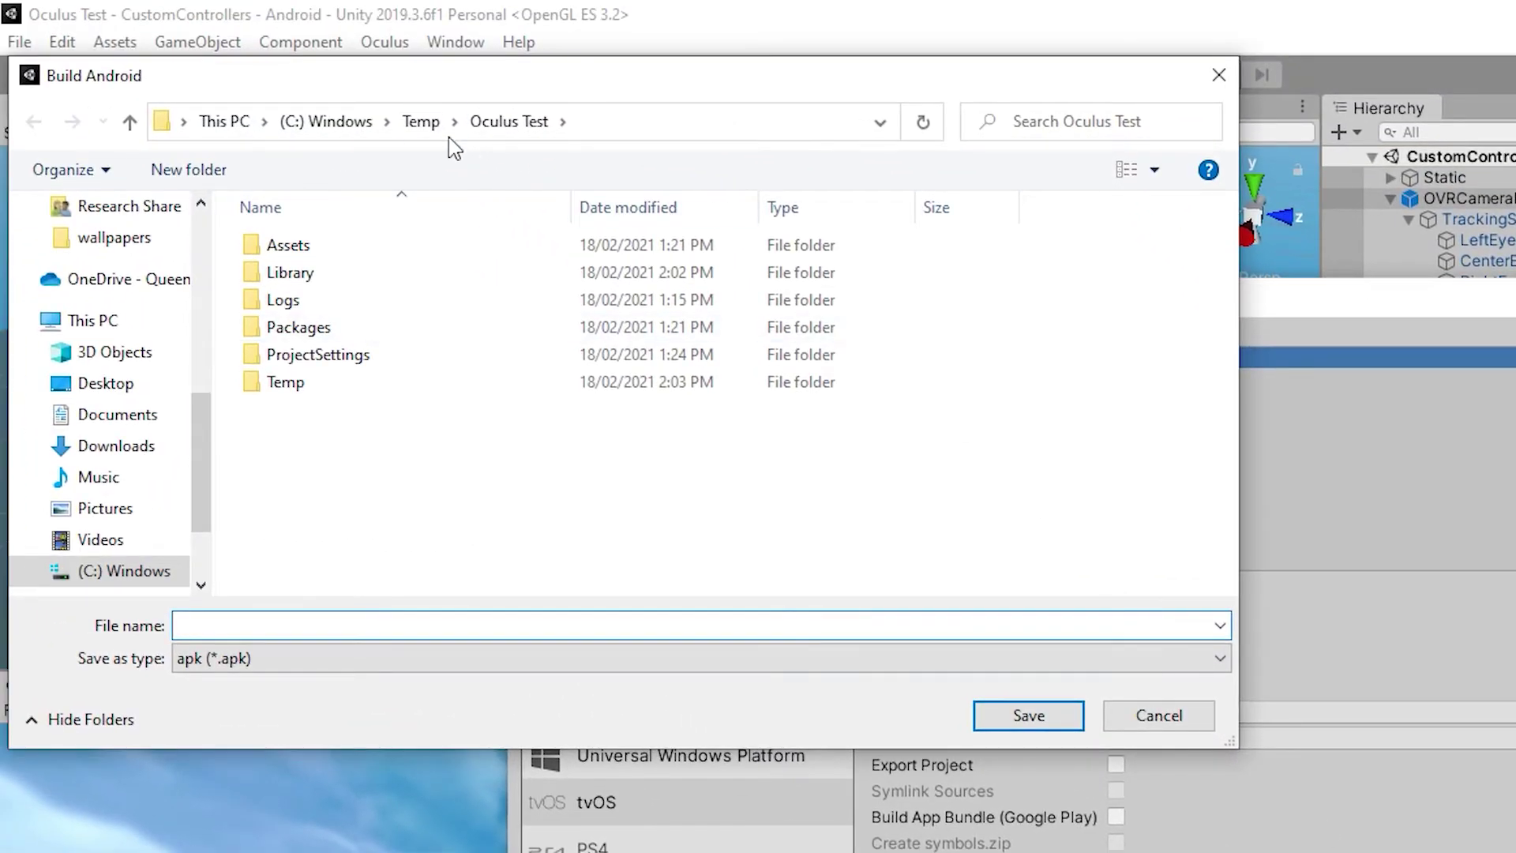
left_click(222, 0)
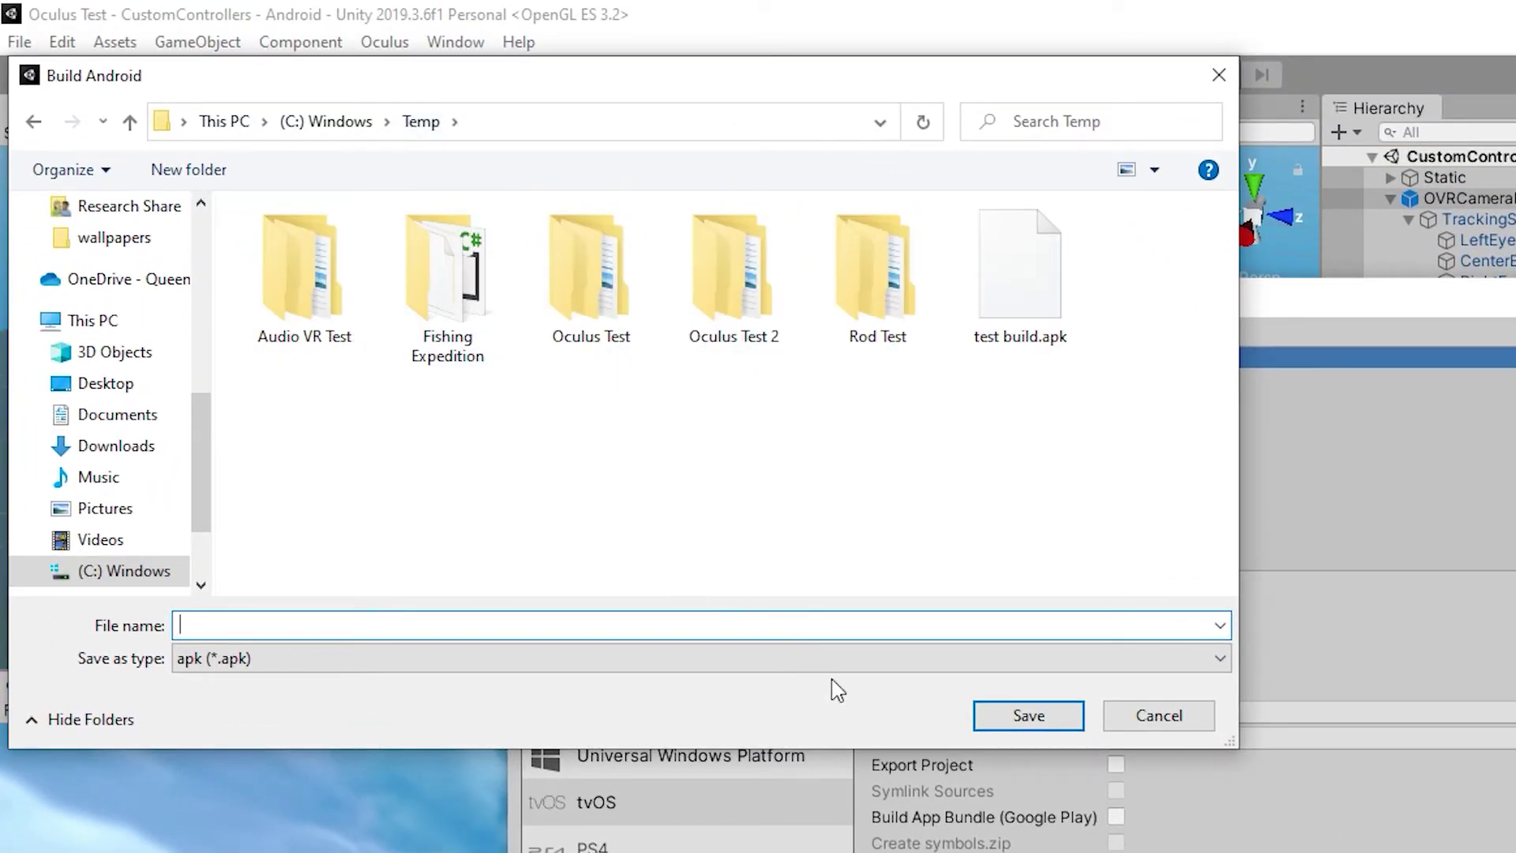
left_click(1051, 312)
left_click(1029, 716)
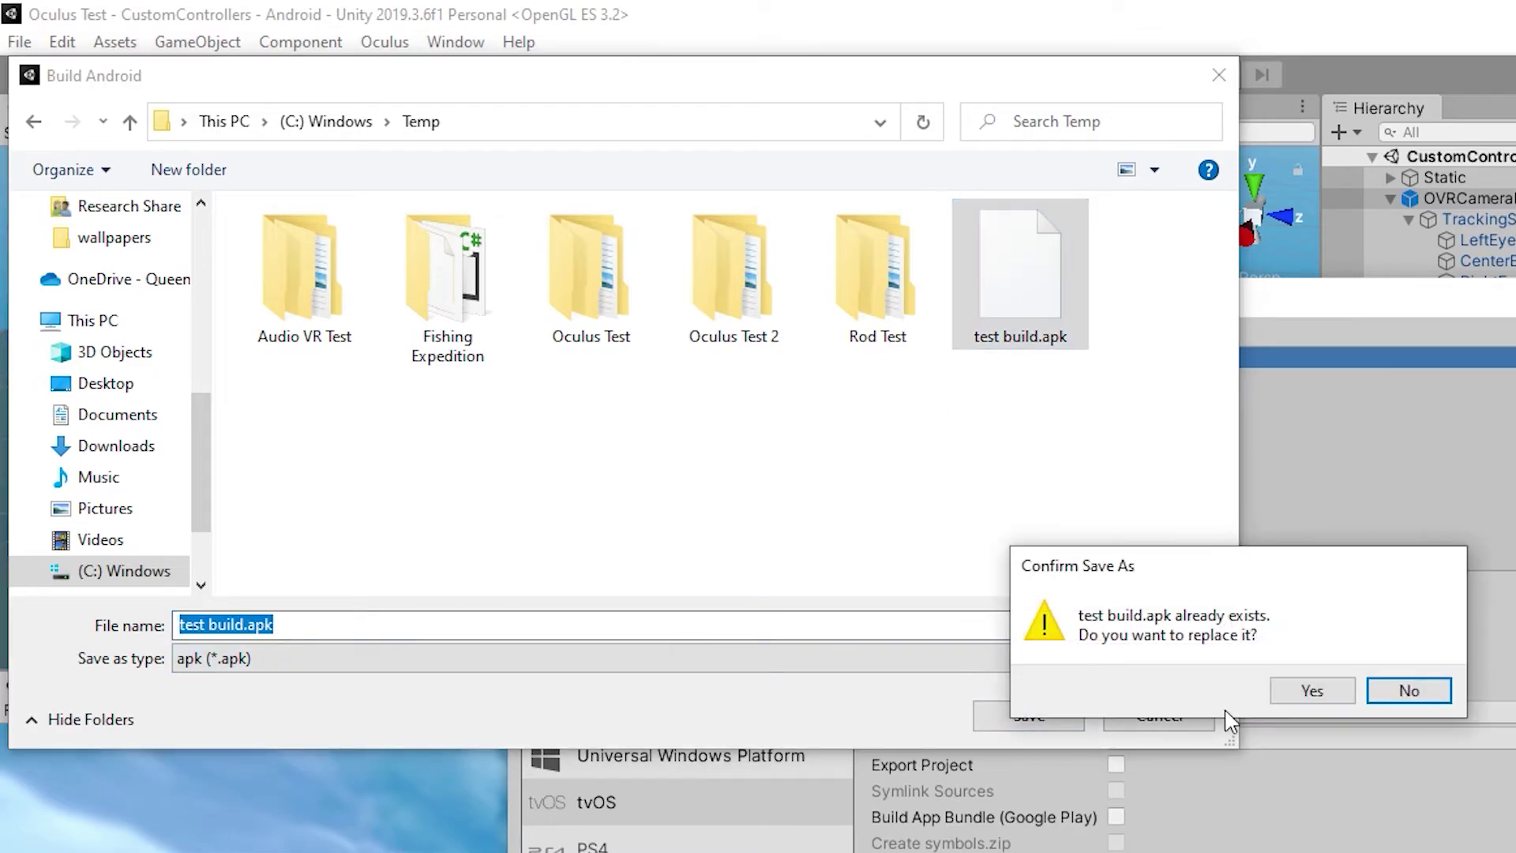
left_click(1310, 689)
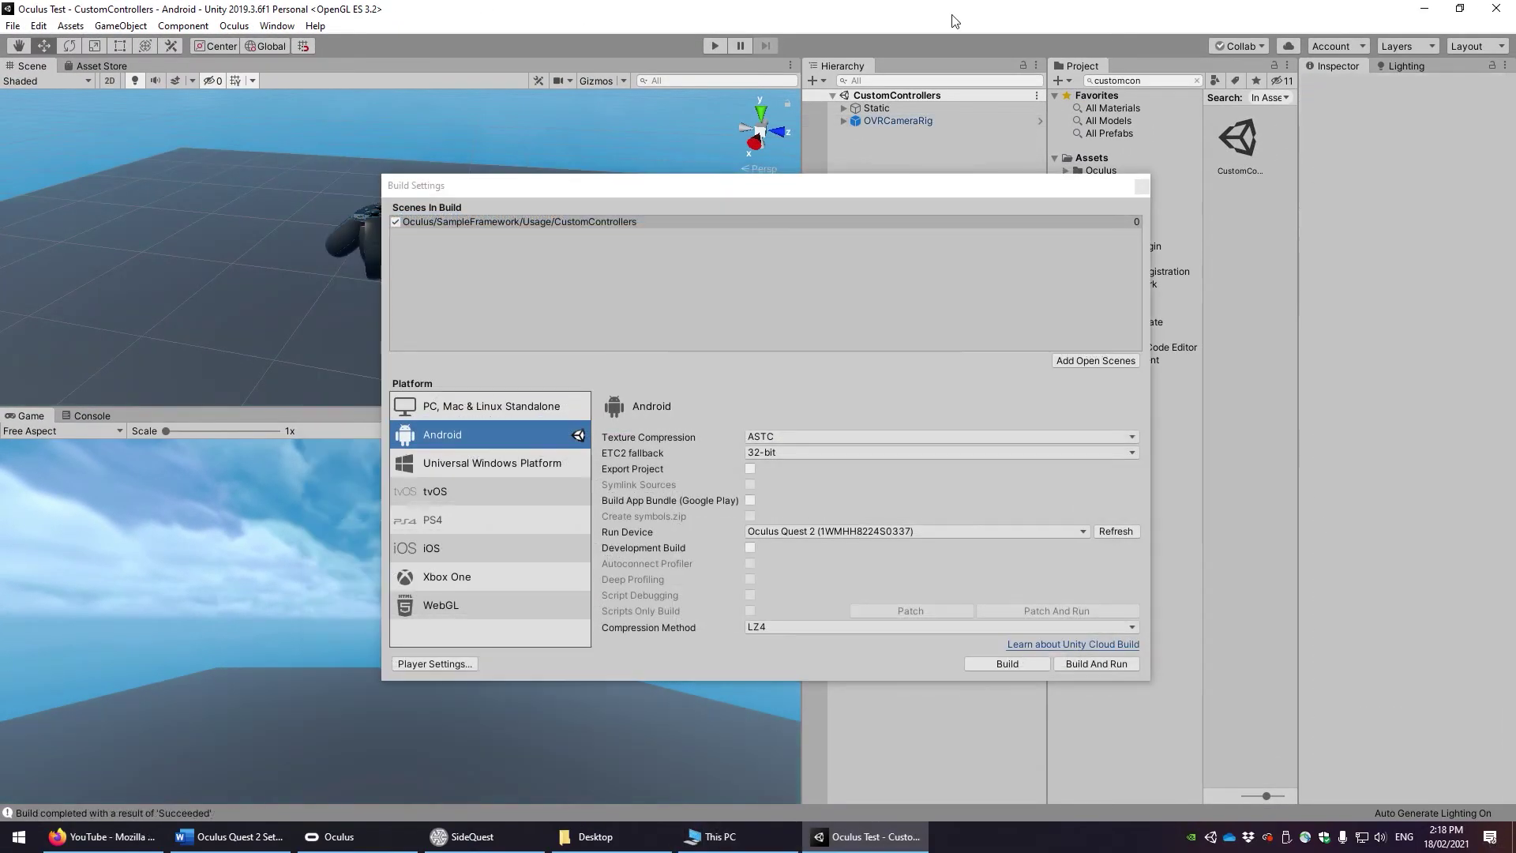
left_click(720, 836)
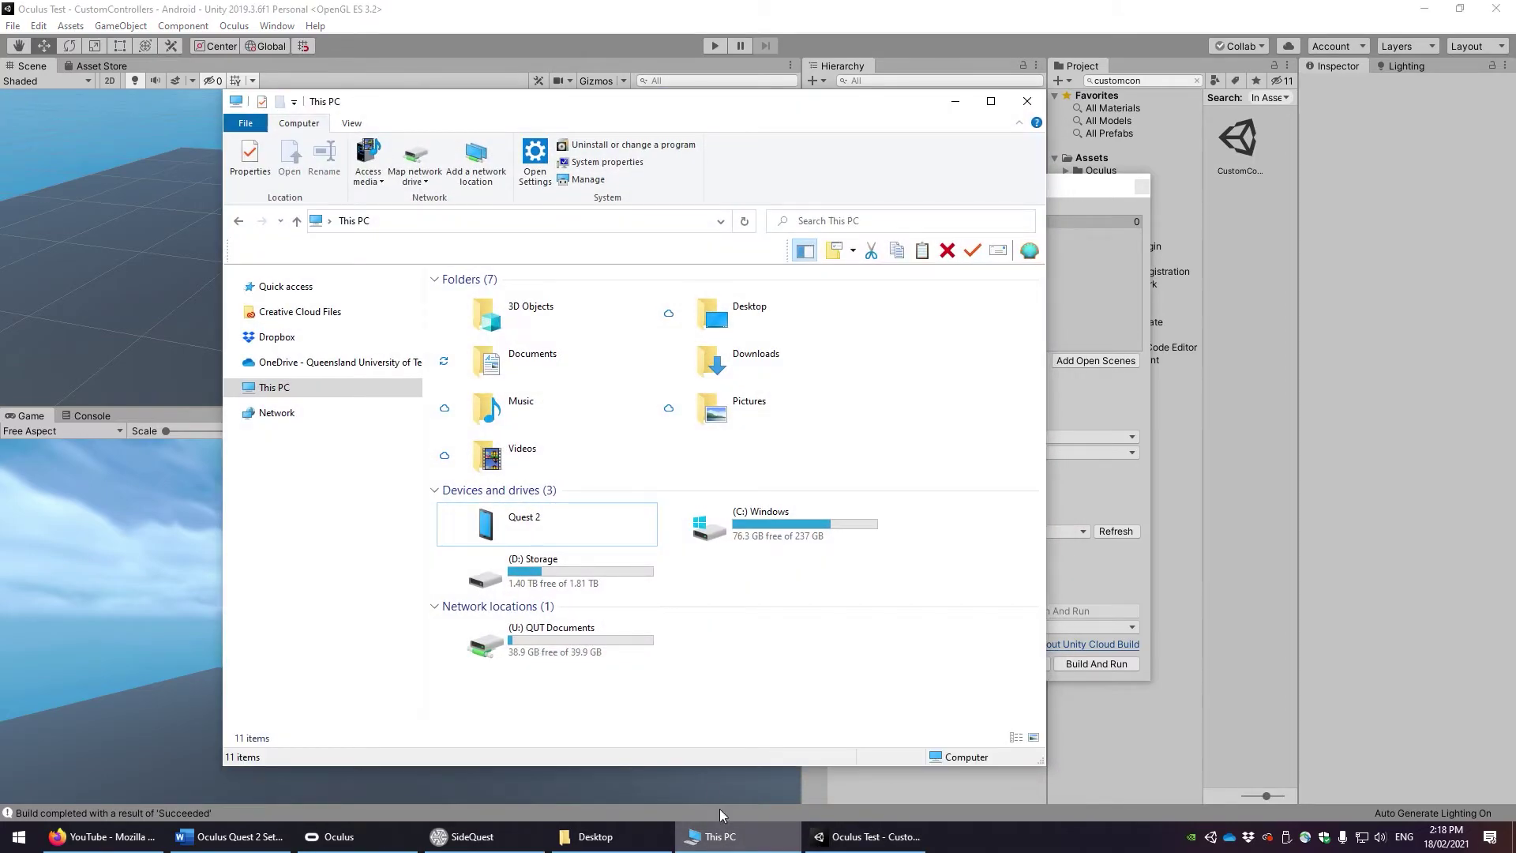
double_click(542, 518)
double_click(514, 294)
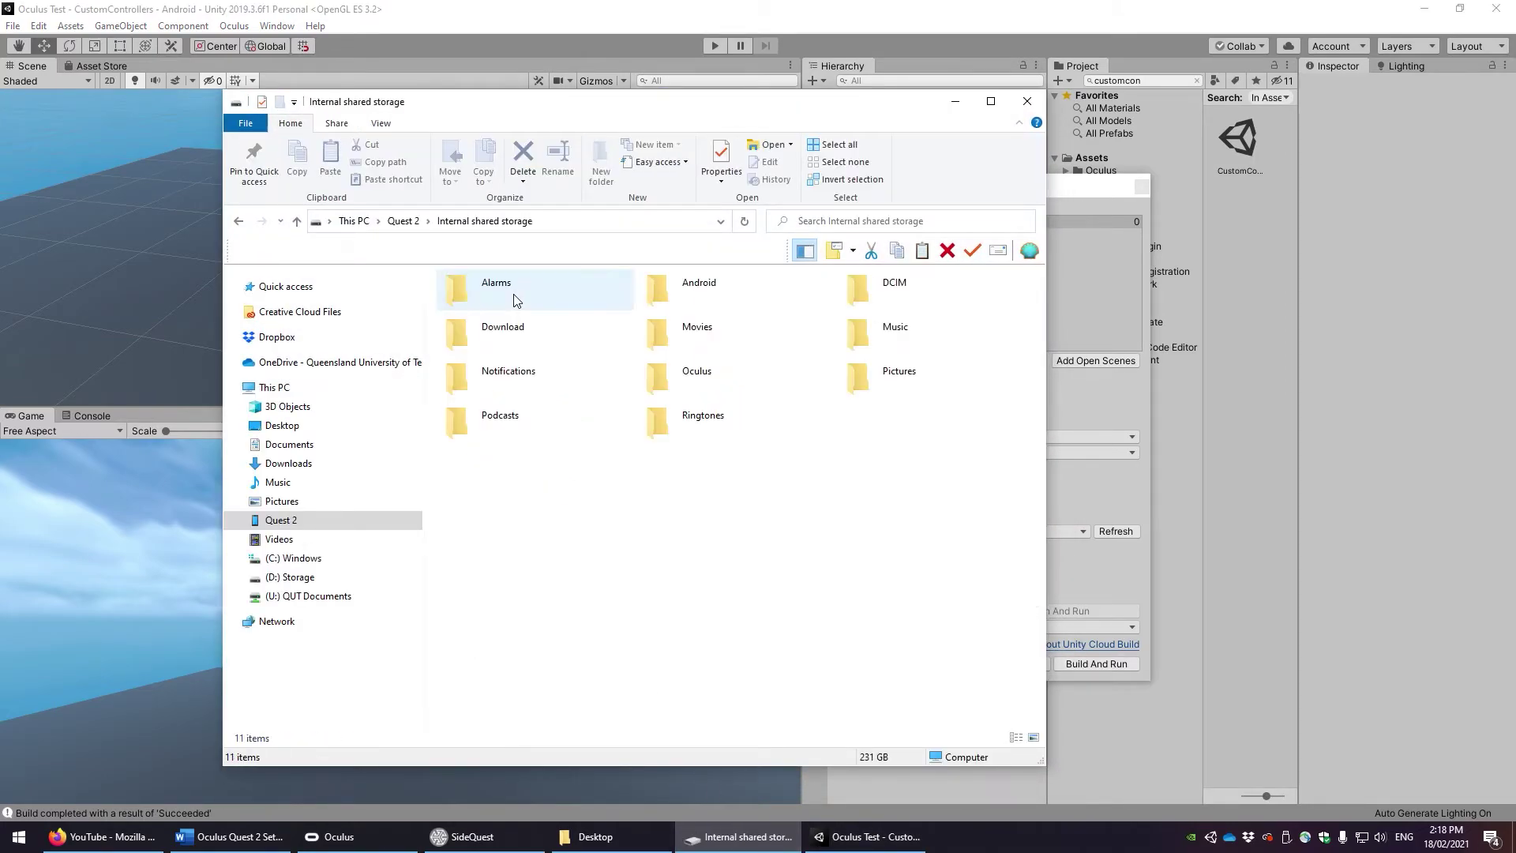
left_click_drag(967, 540, 434, 272)
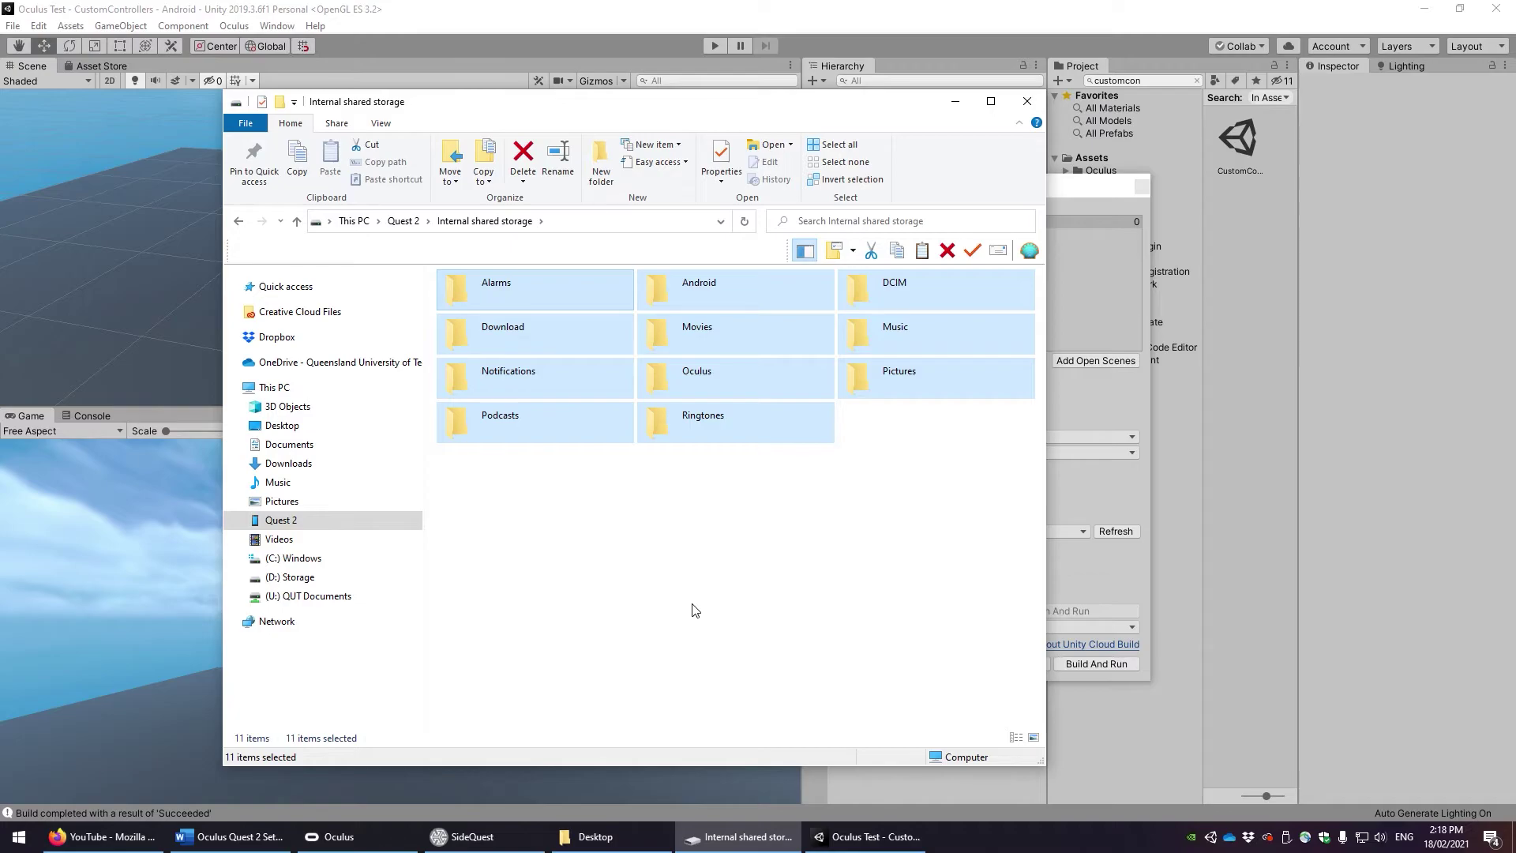
left_click(693, 610)
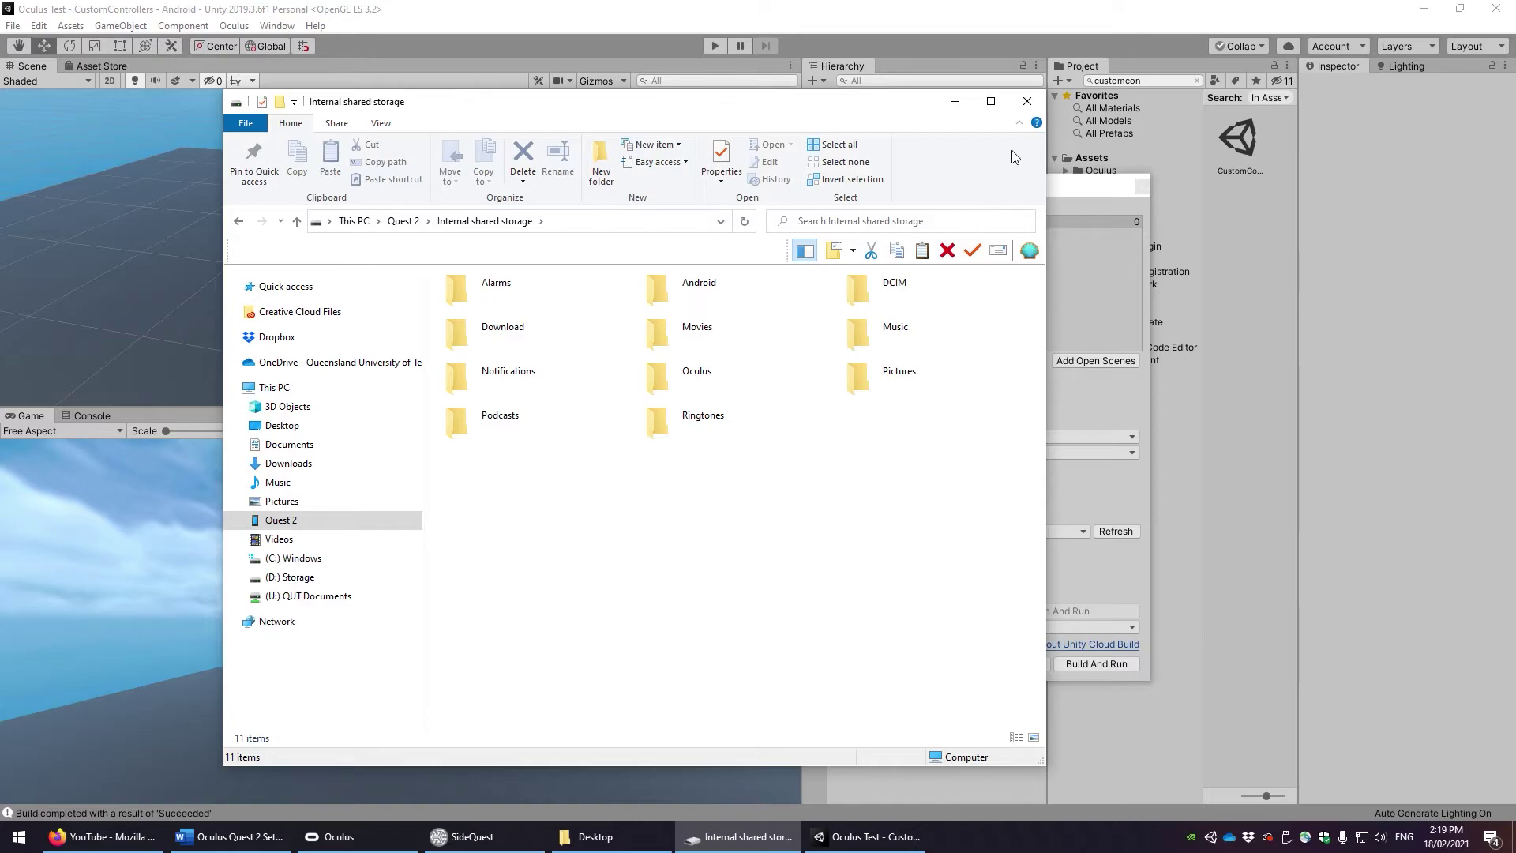
left_click(1026, 101)
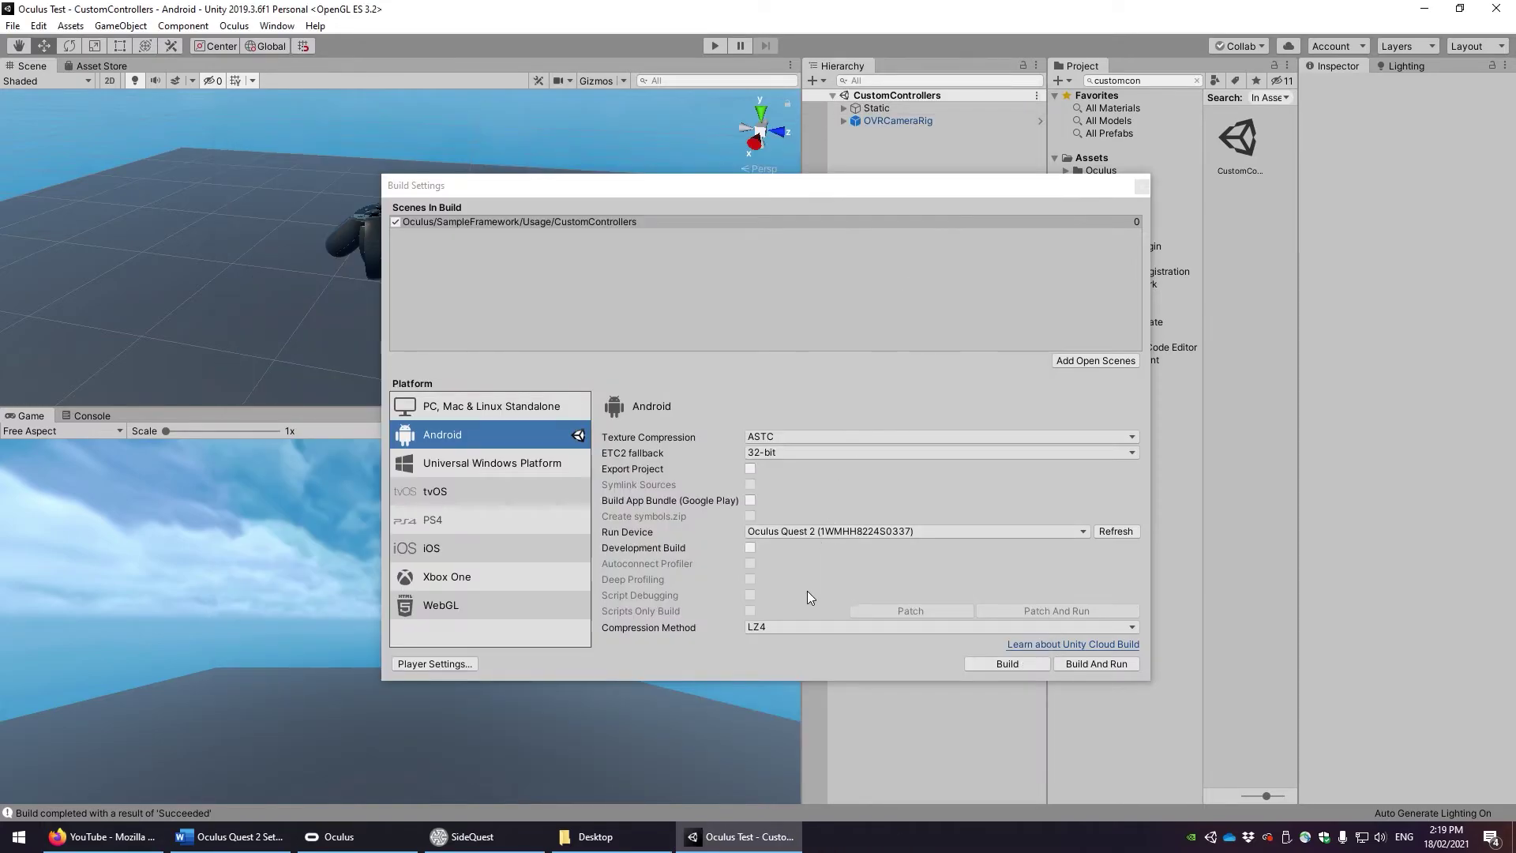
Bring the SideQuest window from the taskbar in front of Unity.
left_click(473, 836)
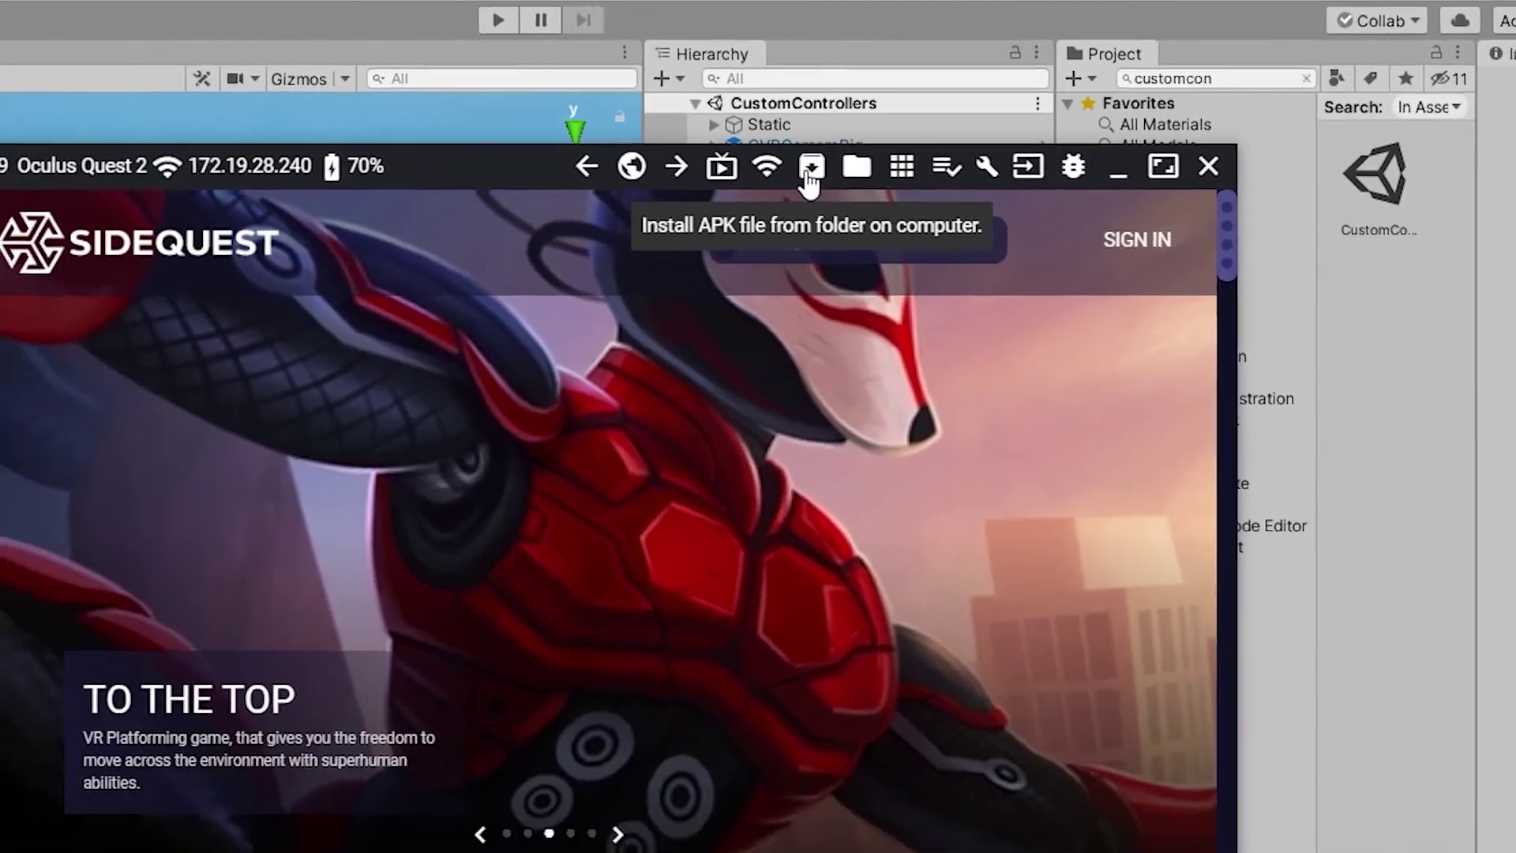
Install test build.apk from C:\Windows\Temp onto the Quest 2 via SideQuest.
left_click(686, 282)
left_click_drag(613, 37, 741, 68)
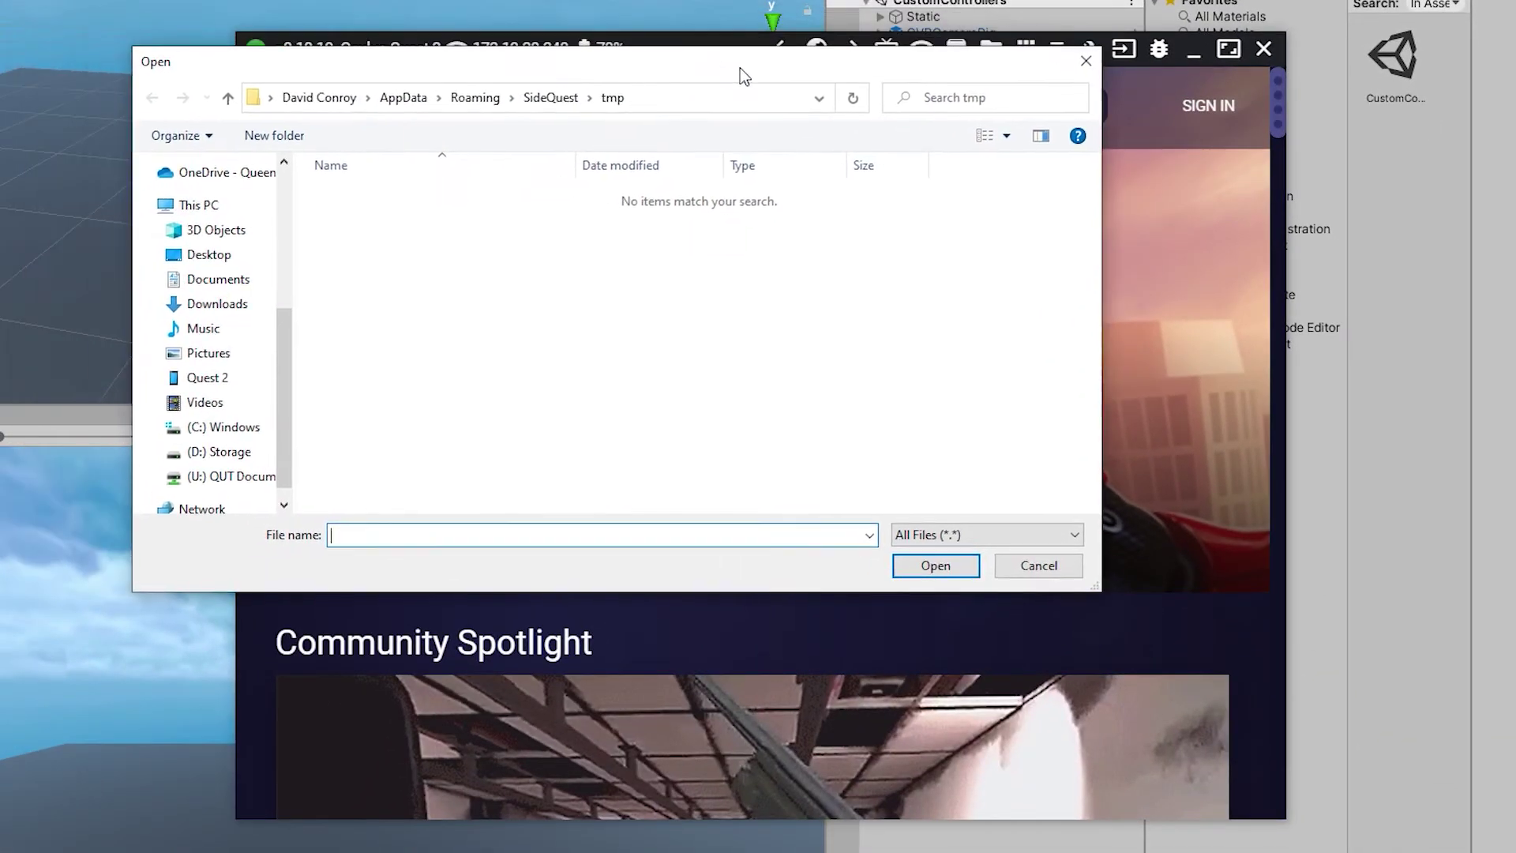
left_click(217, 429)
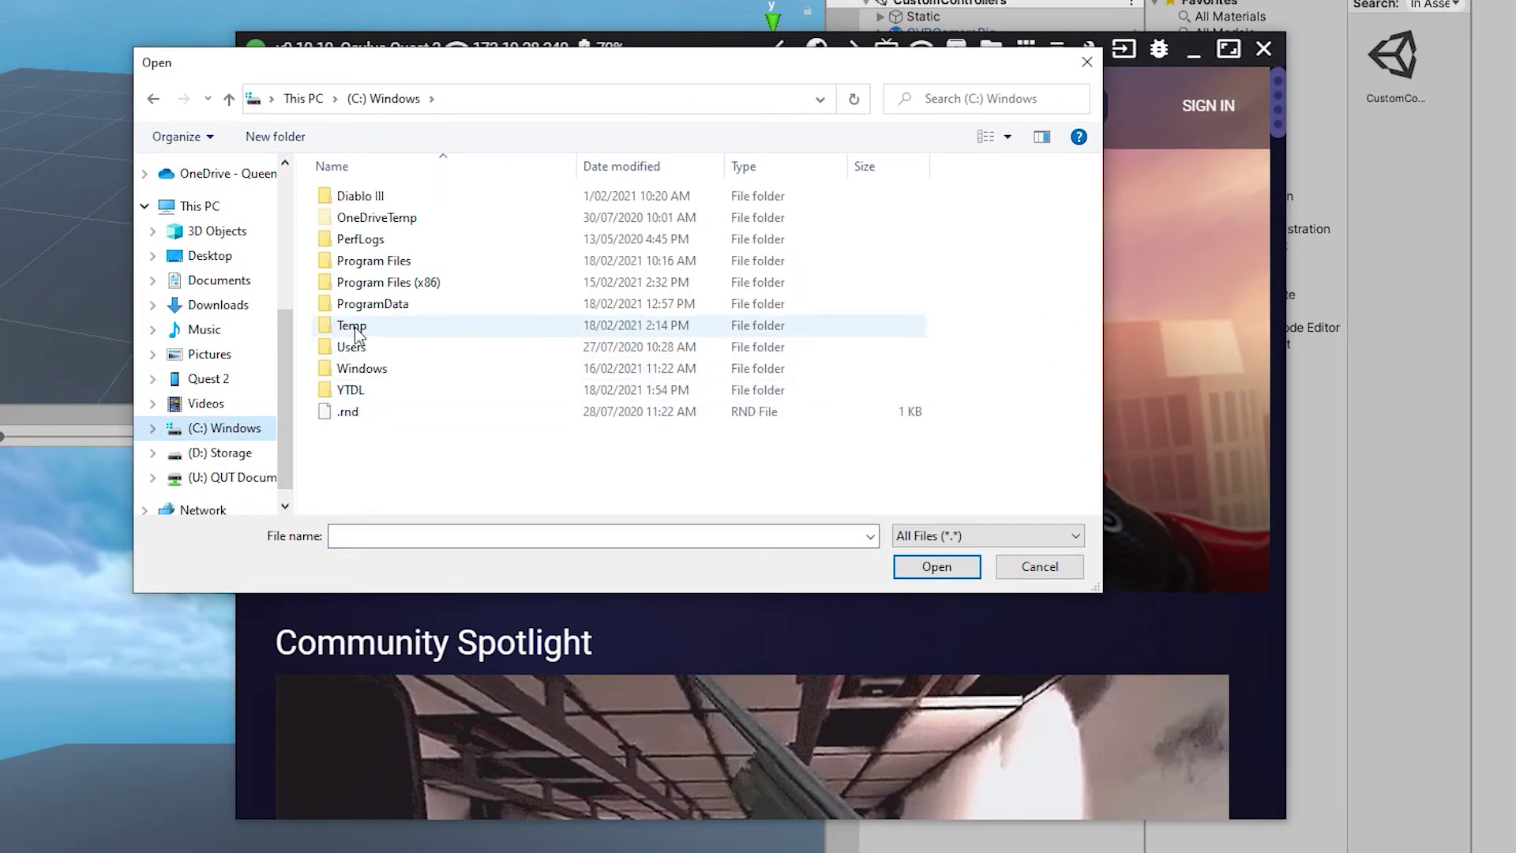
double_click(377, 327)
left_click(592, 365)
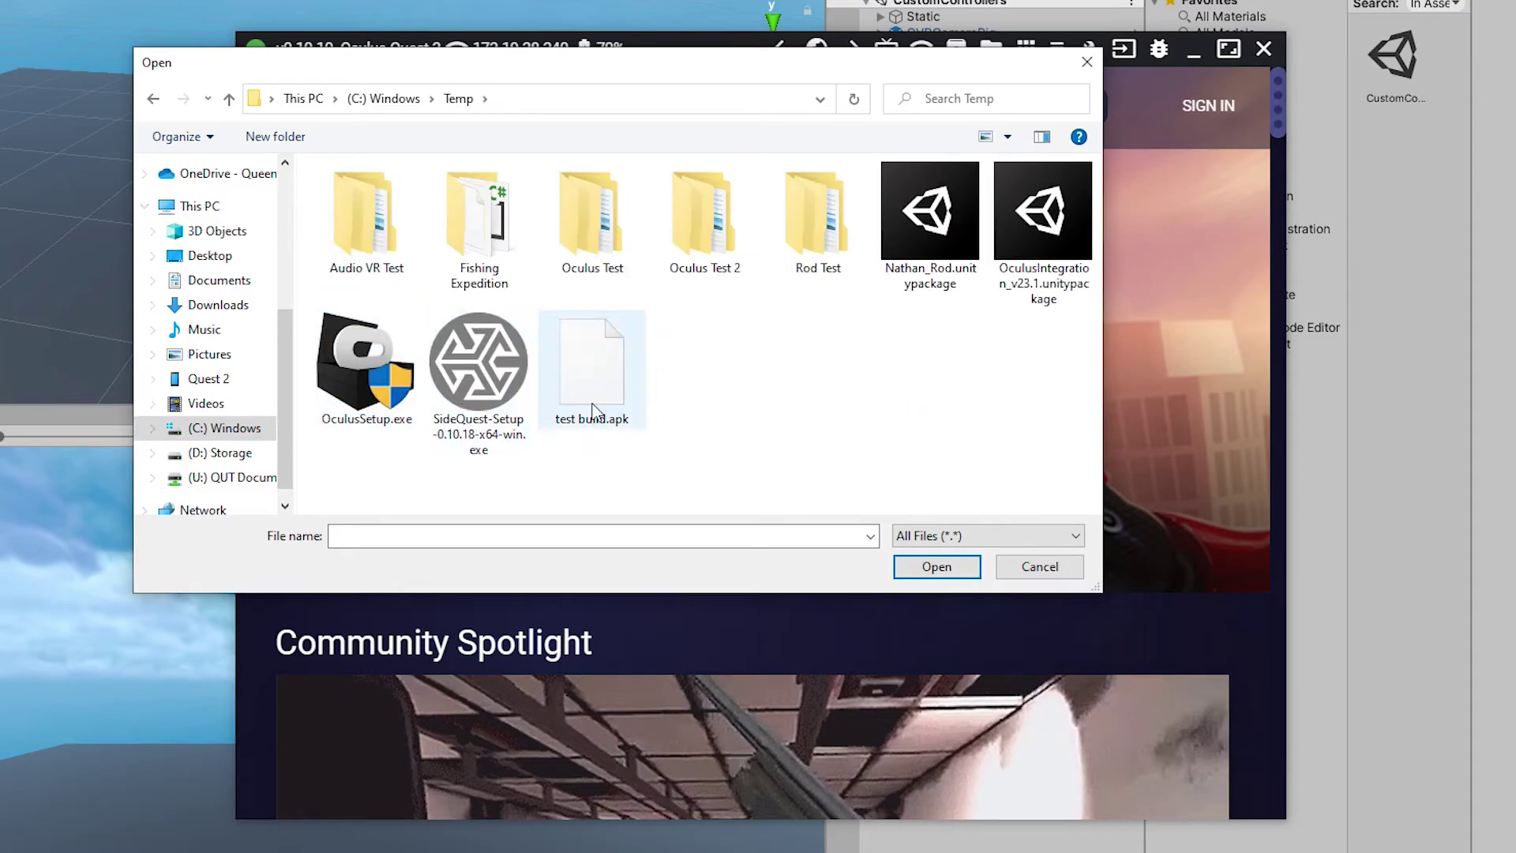
left_click(937, 568)
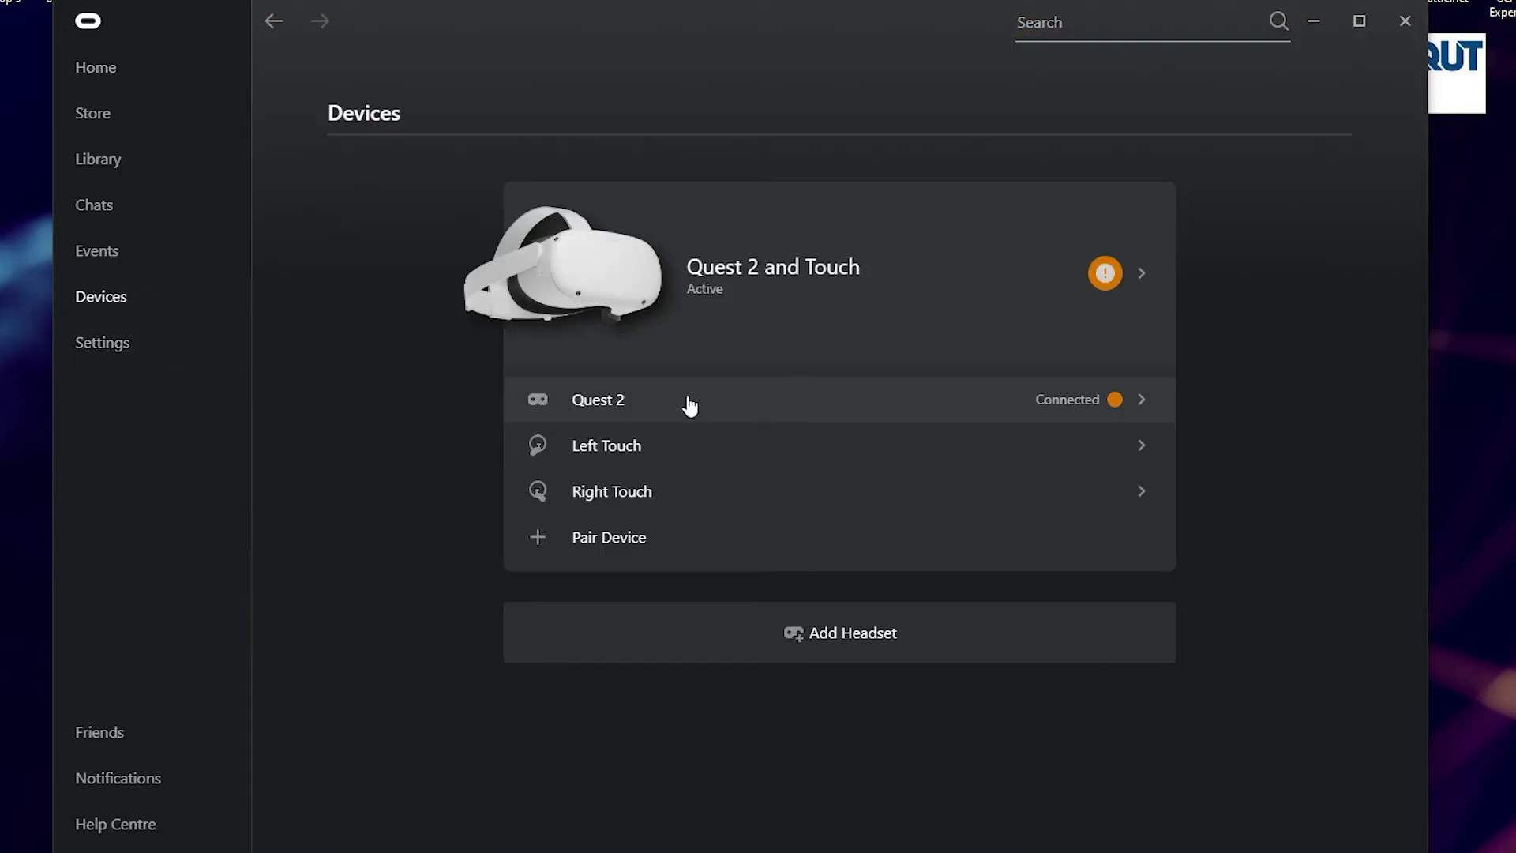
Open the Quest 2 headset's details in the Oculus desktop app and select its serial number.
left_click(689, 400)
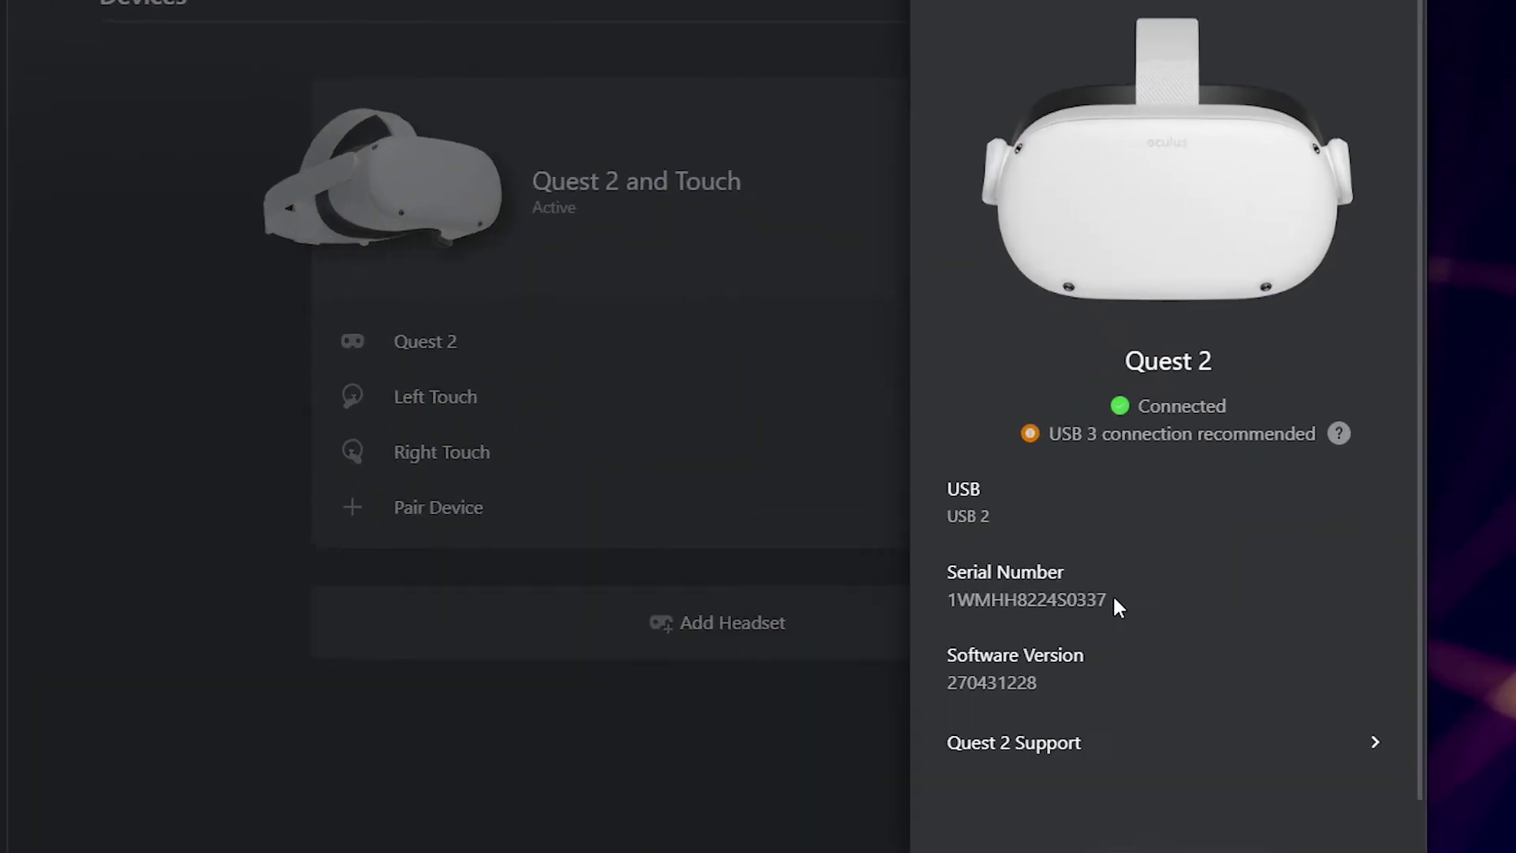
left_click_drag(1032, 614, 1086, 608)
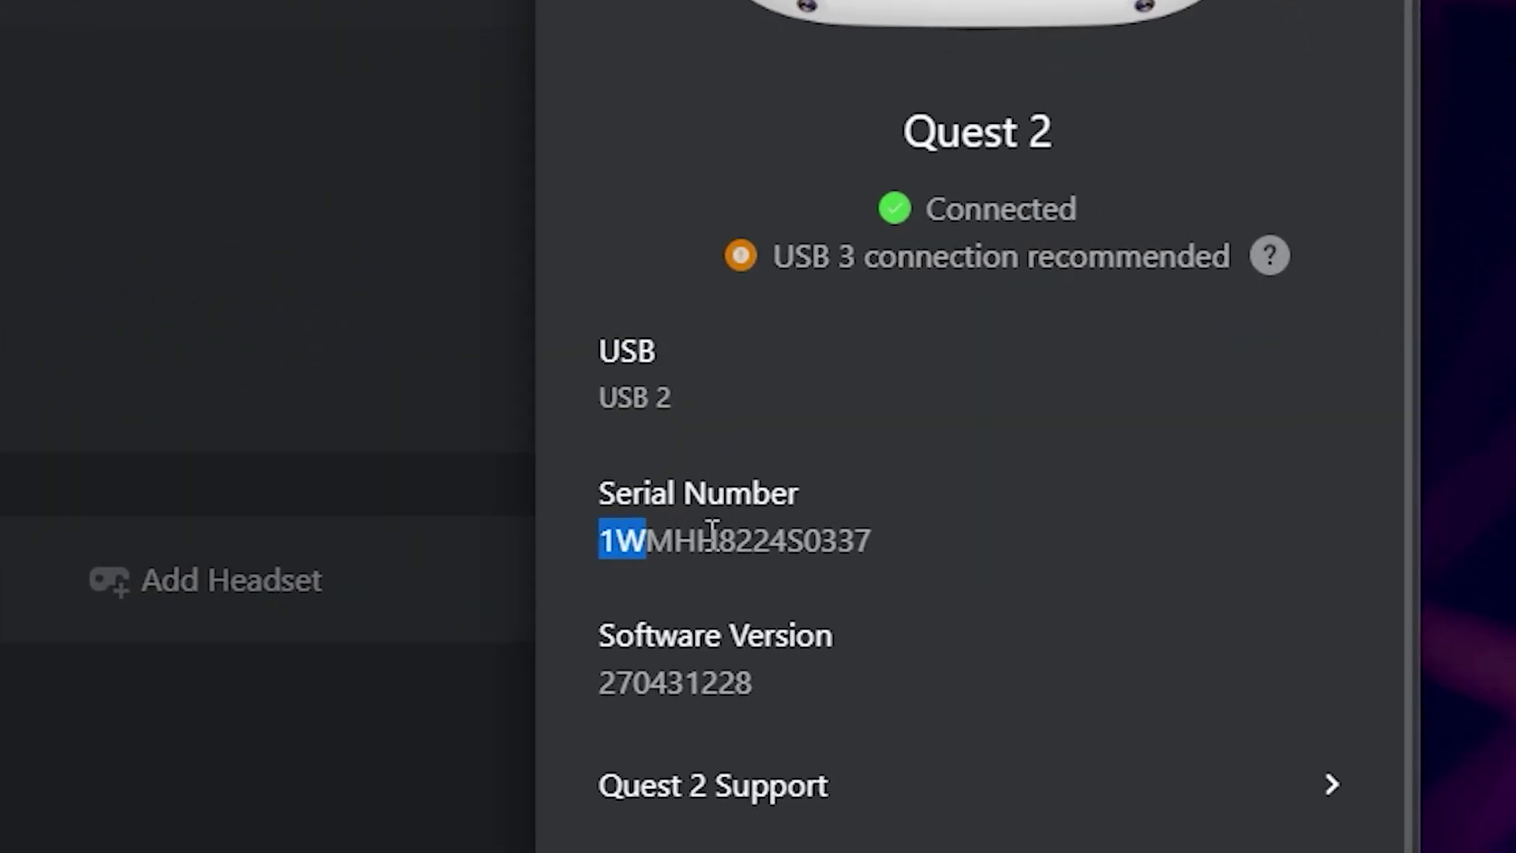
left_click_drag(712, 528, 940, 531)
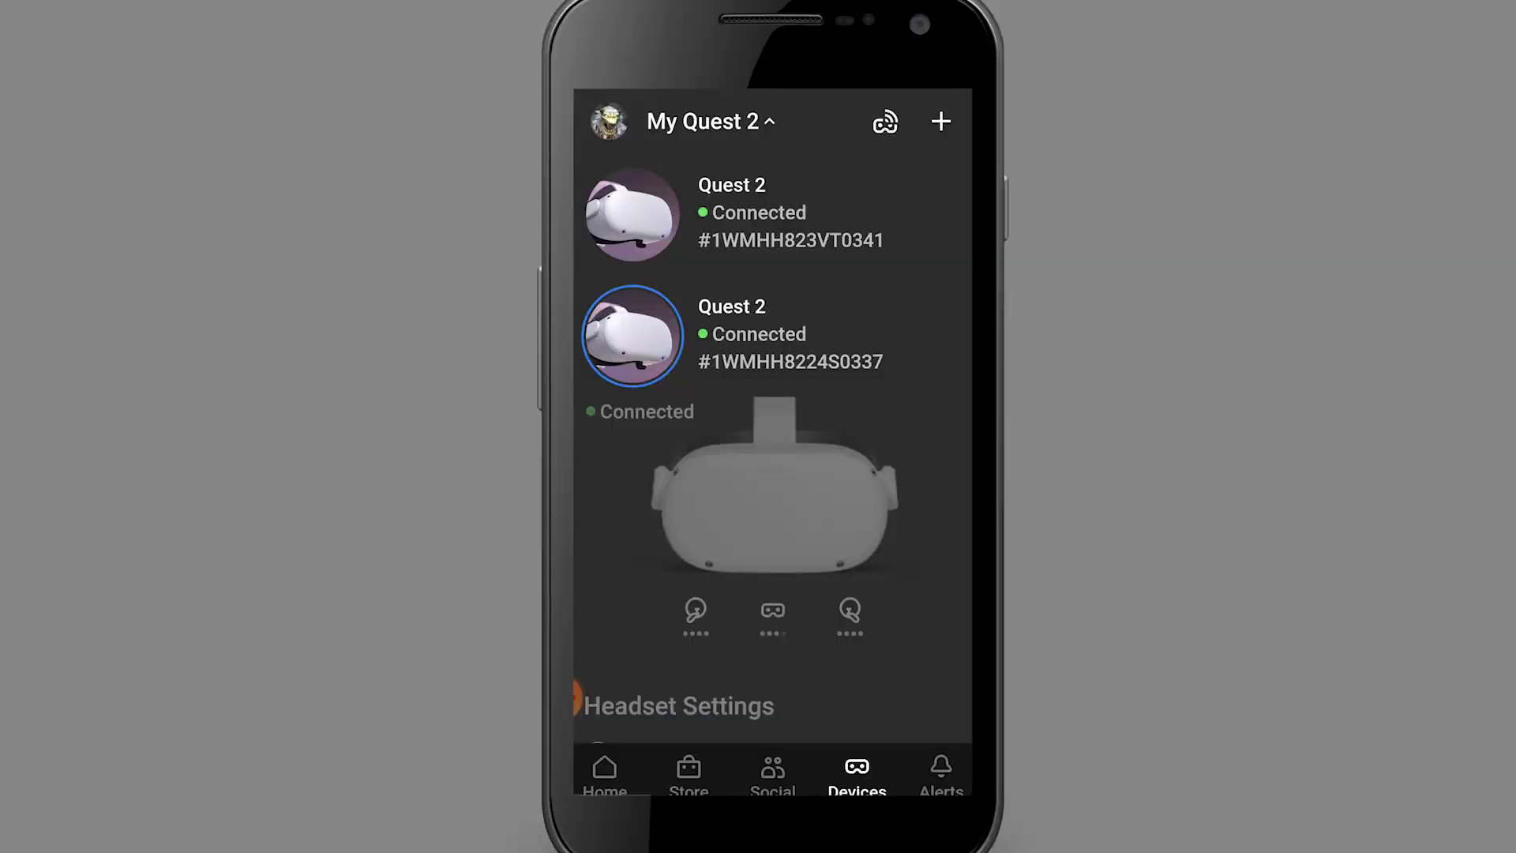
Make the first Quest 2 headset in the Devices list the active device.
left_click(633, 214)
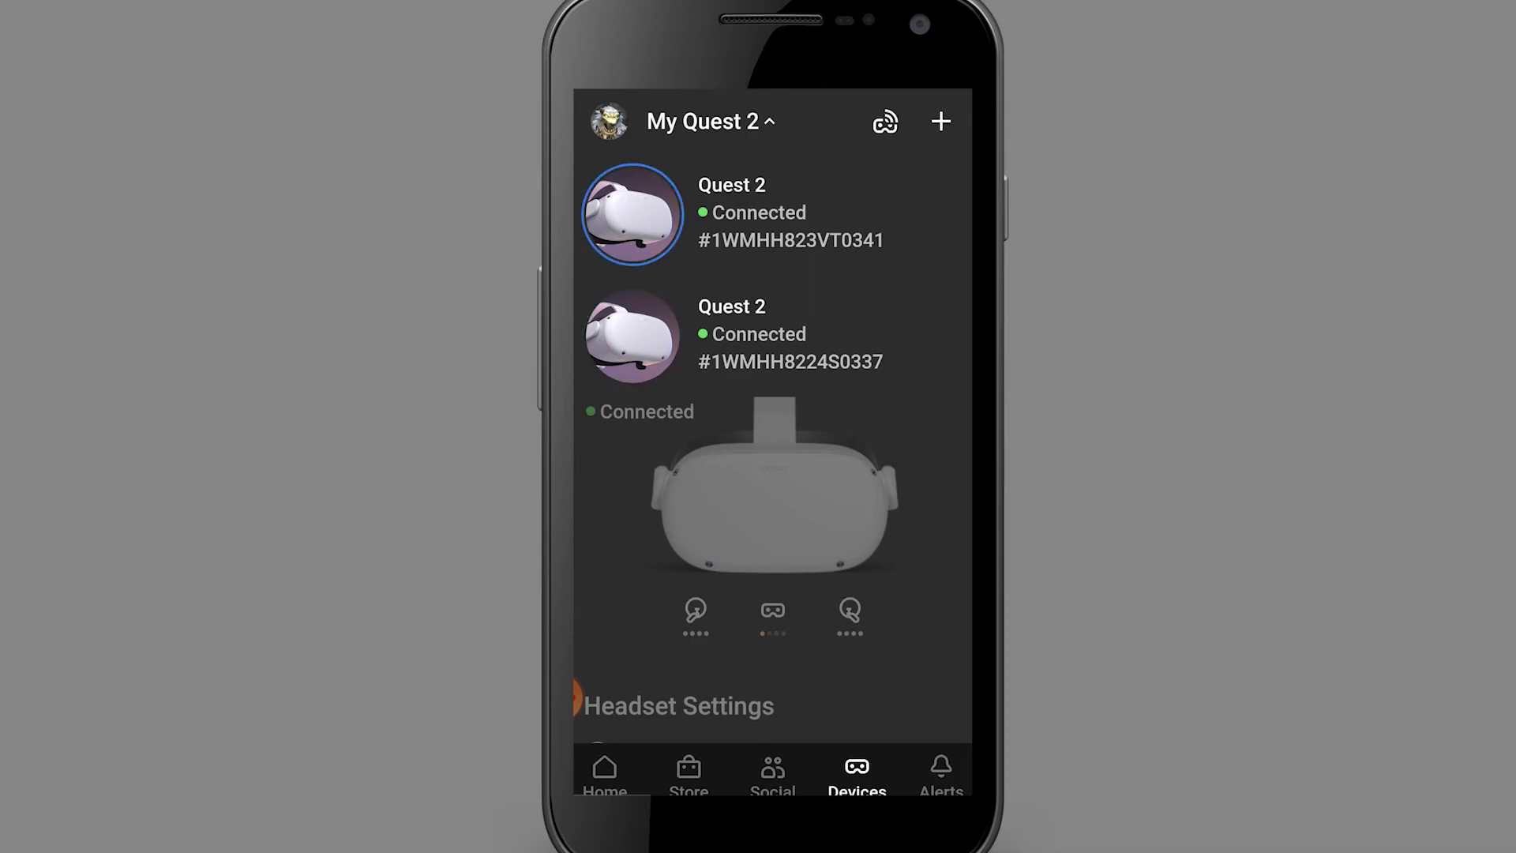